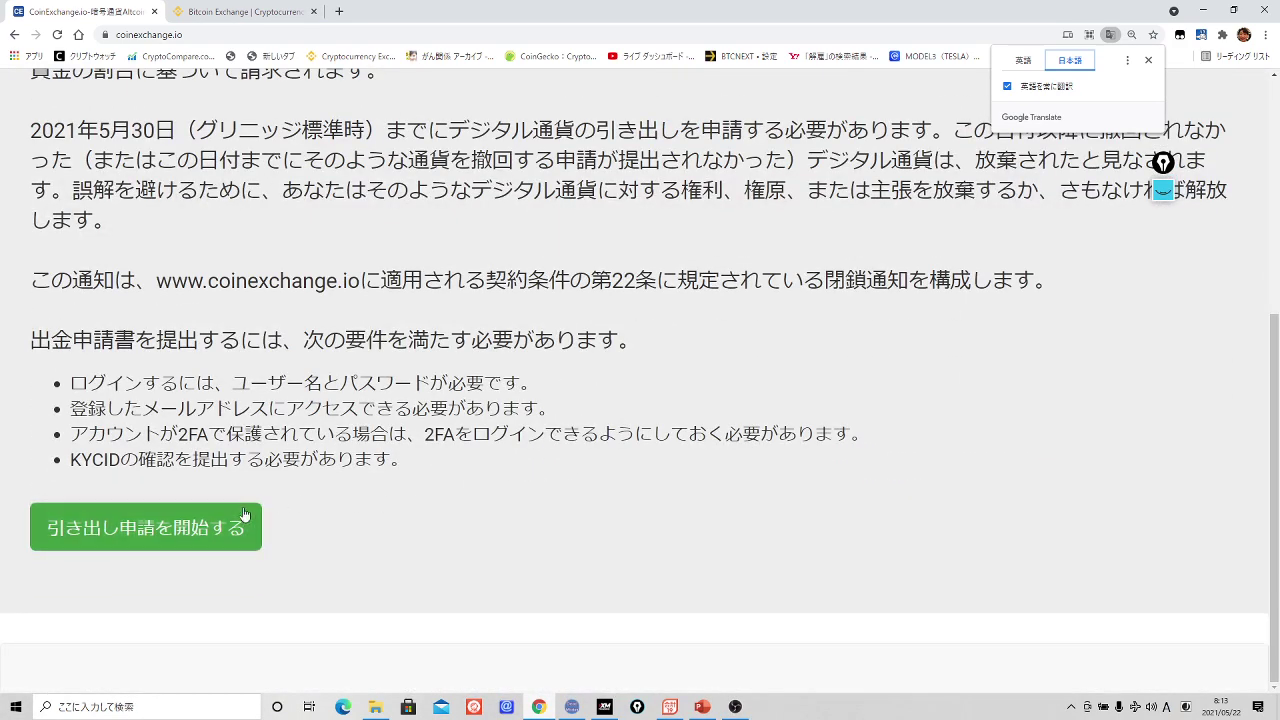
- Start the withdrawal application from the closure notice and translate the login page into Japanese
left_click(219, 534)
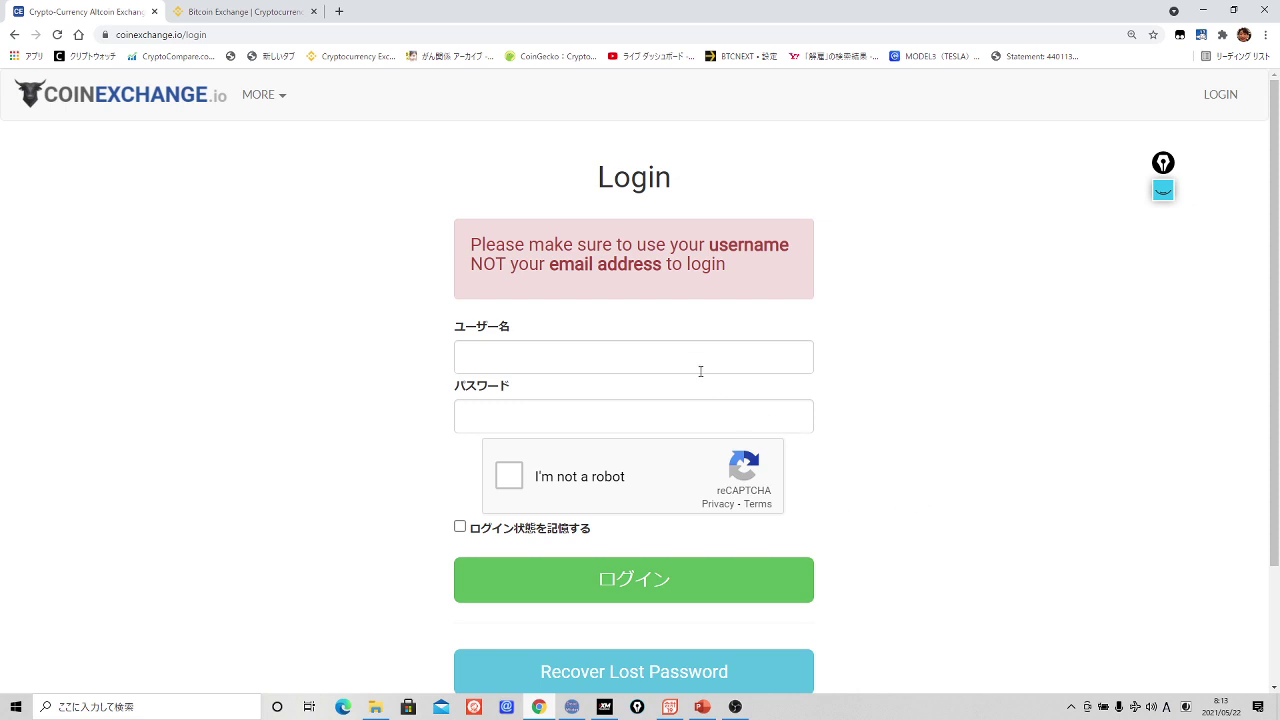
right_click(903, 365)
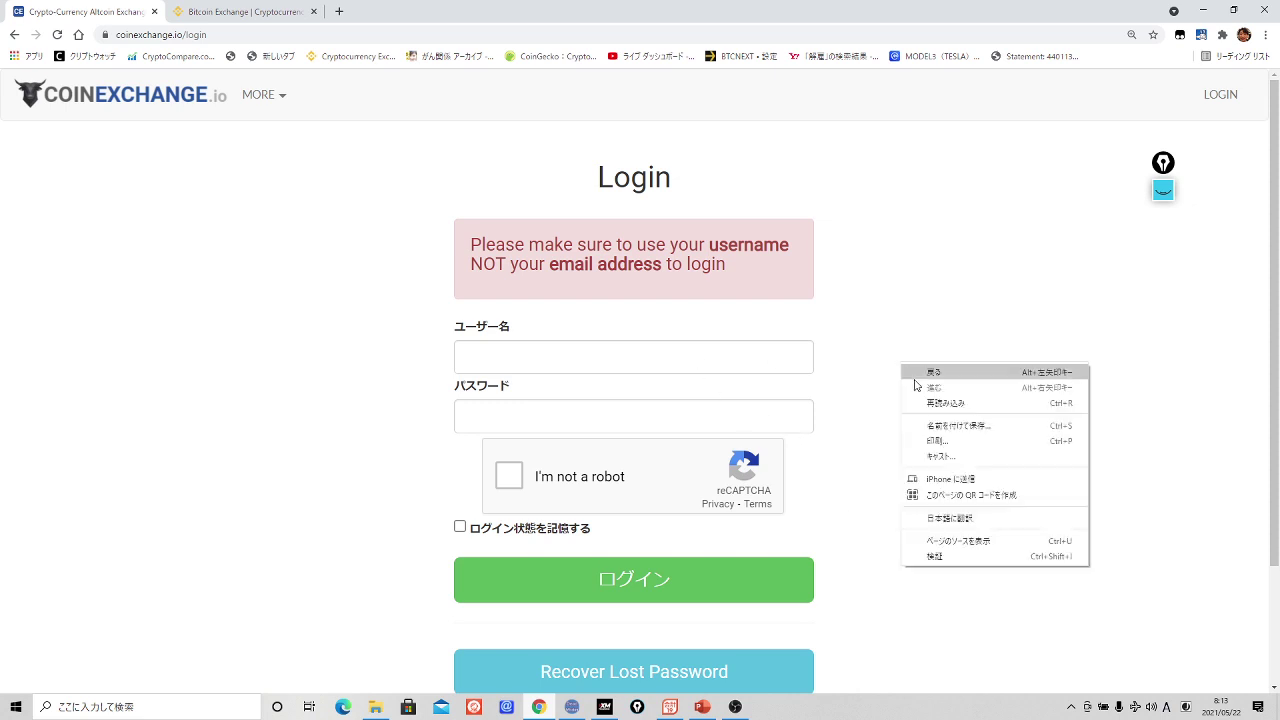
left_click(962, 518)
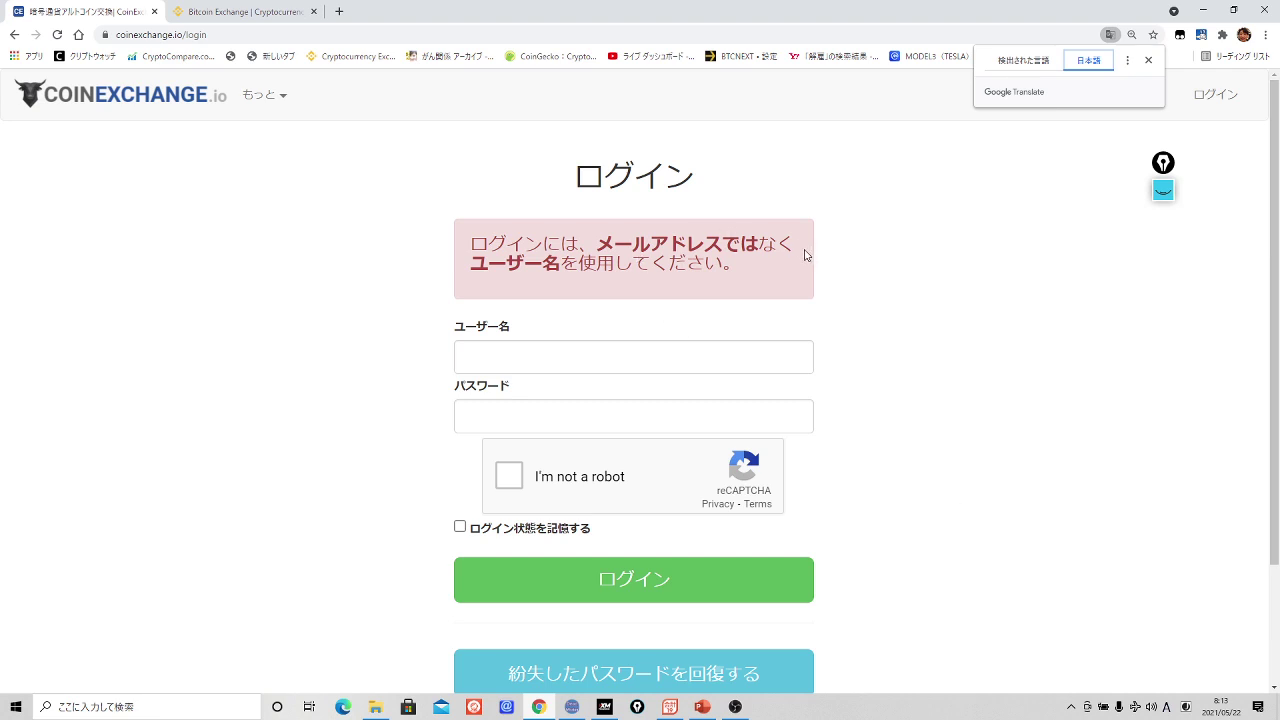
- Log in by filling in the username and account password and completing the "I'm not a robot" check
left_click(628, 354)
left_click(548, 399)
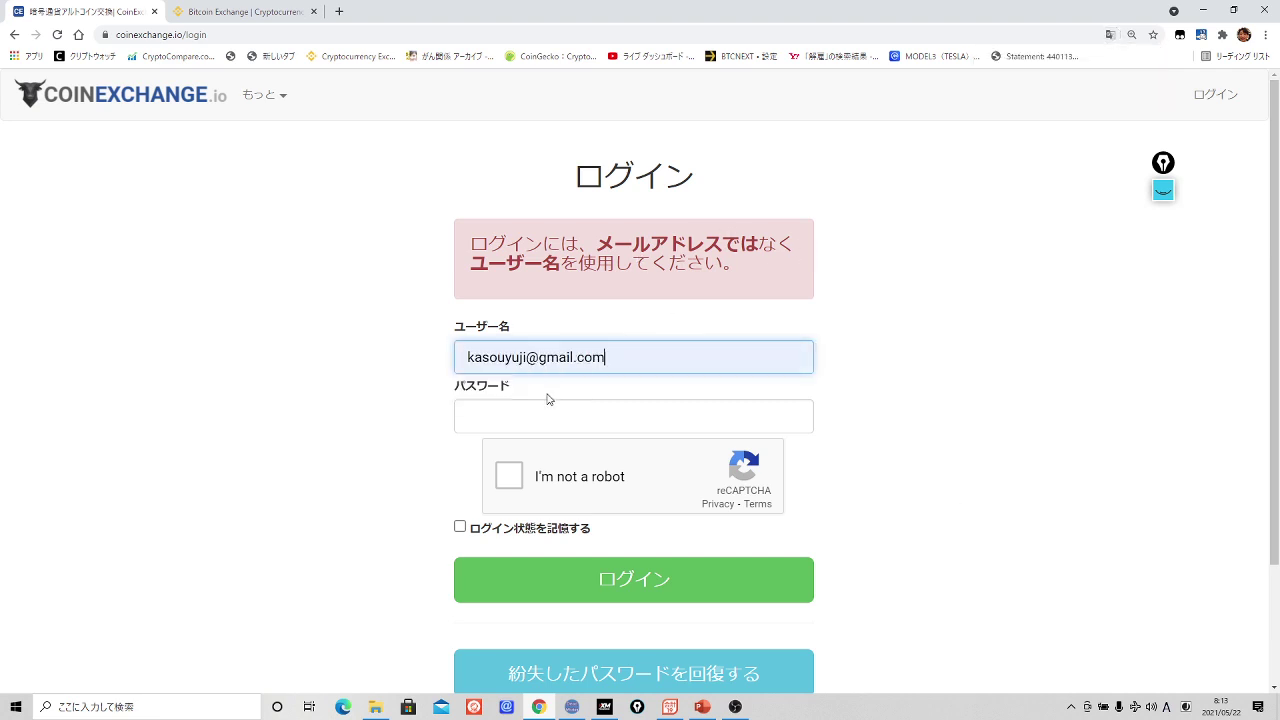
left_click(919, 378)
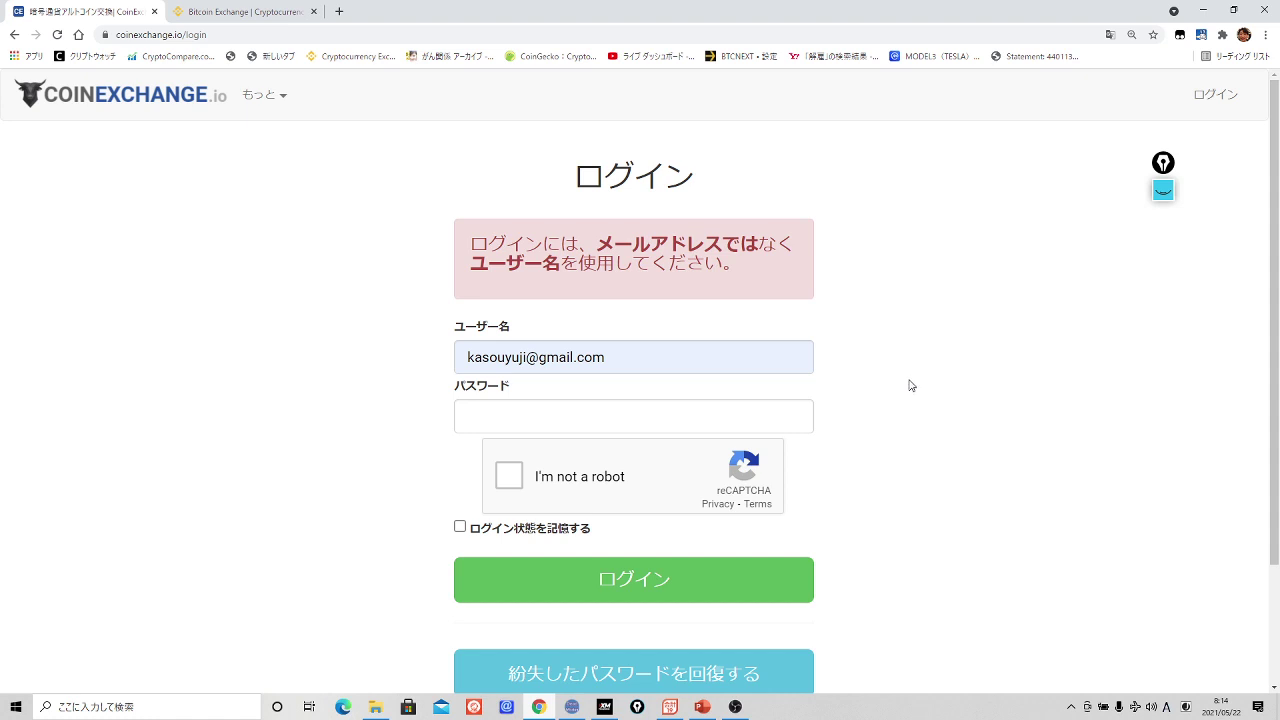
left_click(790, 414)
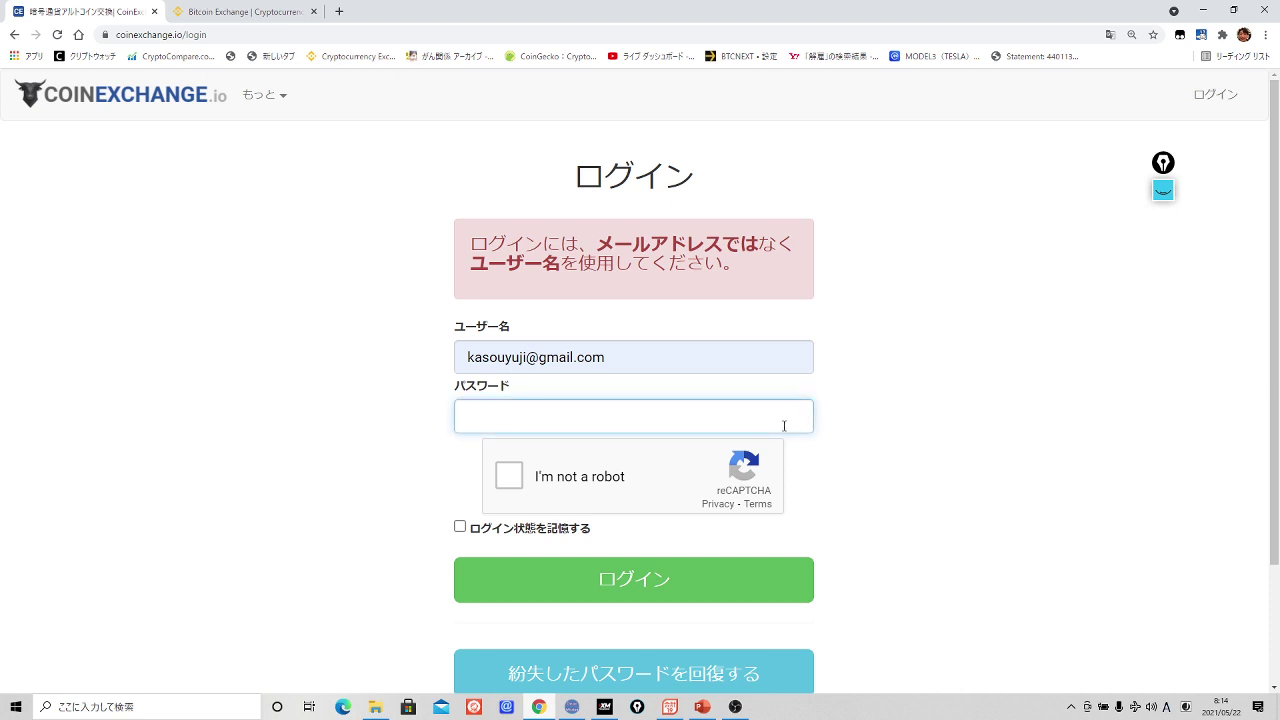
type("••••••••••••")
left_click(509, 476)
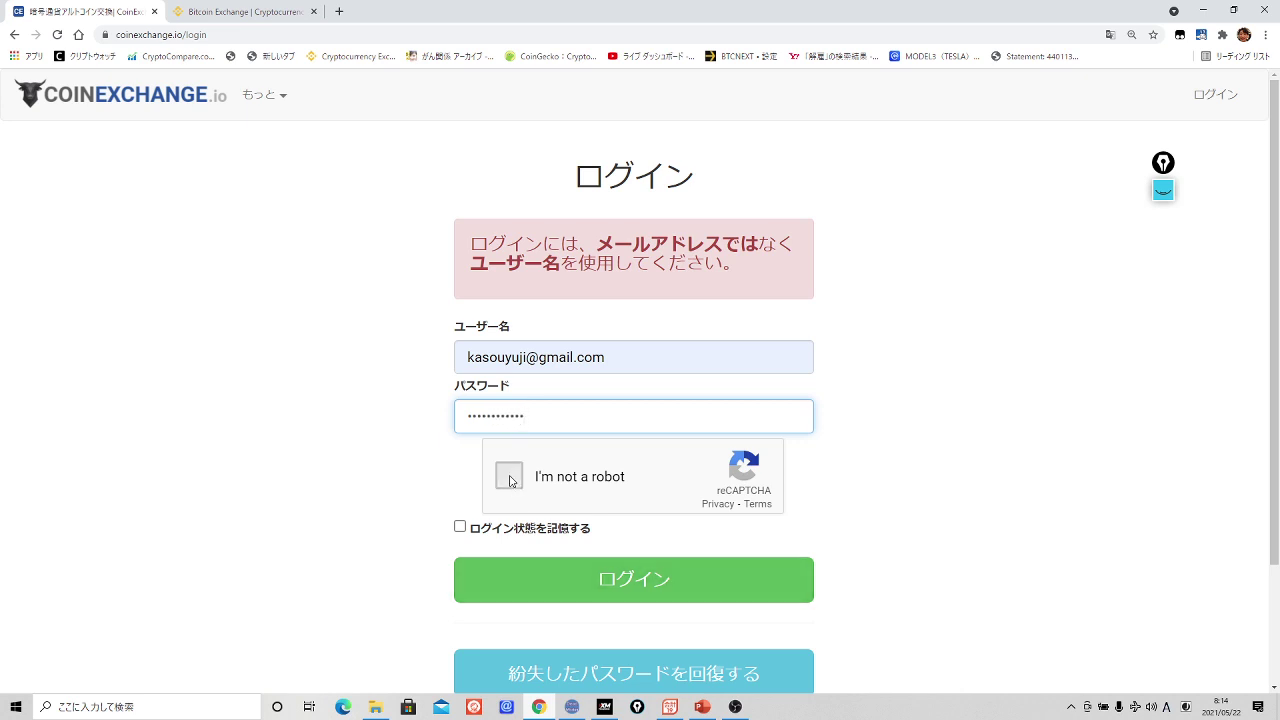
left_click(731, 574)
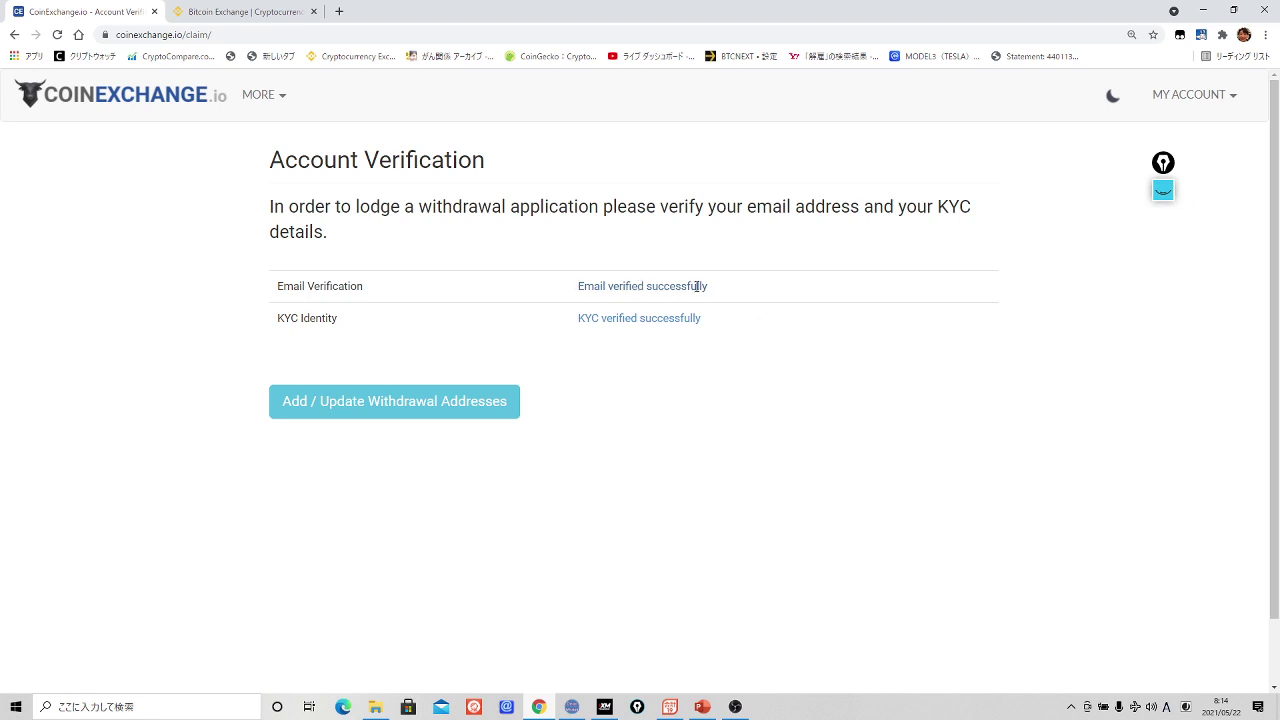
- Translate the account verification page into Japanese and proceed to adding or updating withdrawal addresses
right_click(843, 347)
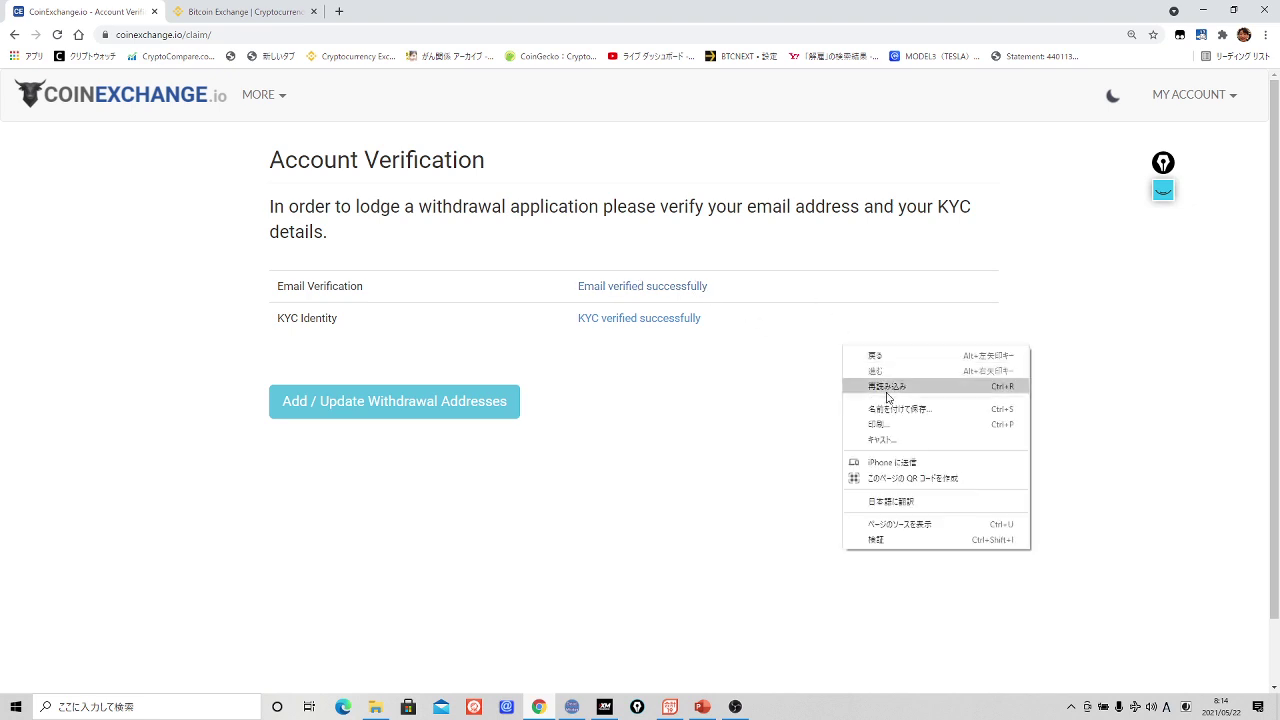
left_click(910, 507)
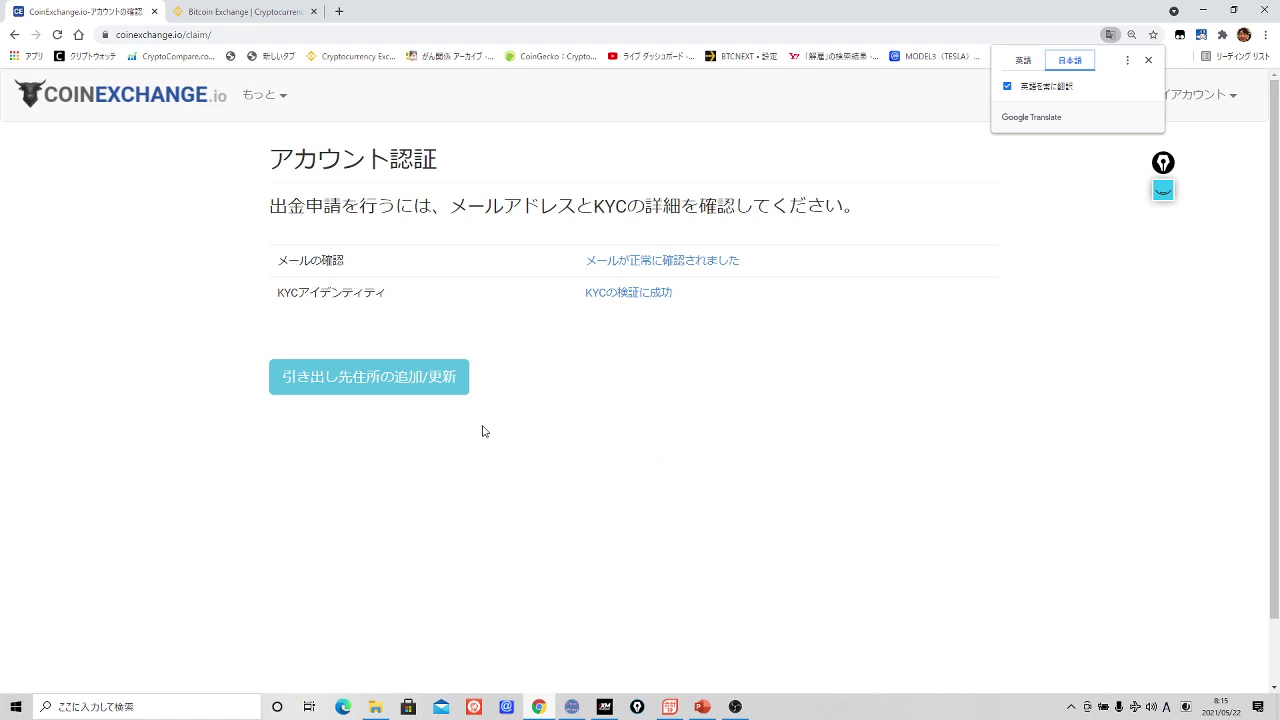
left_click(400, 389)
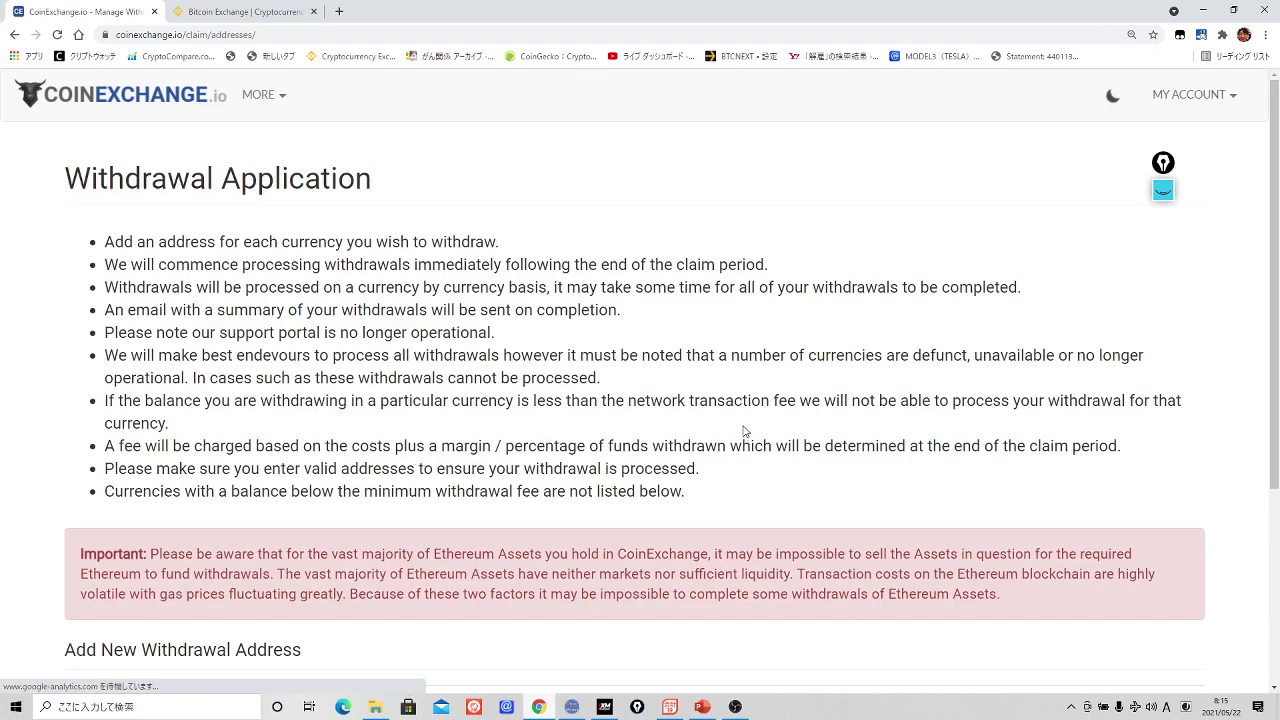
- Translate the withdrawal application page into Japanese and review its notes down to the new withdrawal address form
right_click(809, 413)
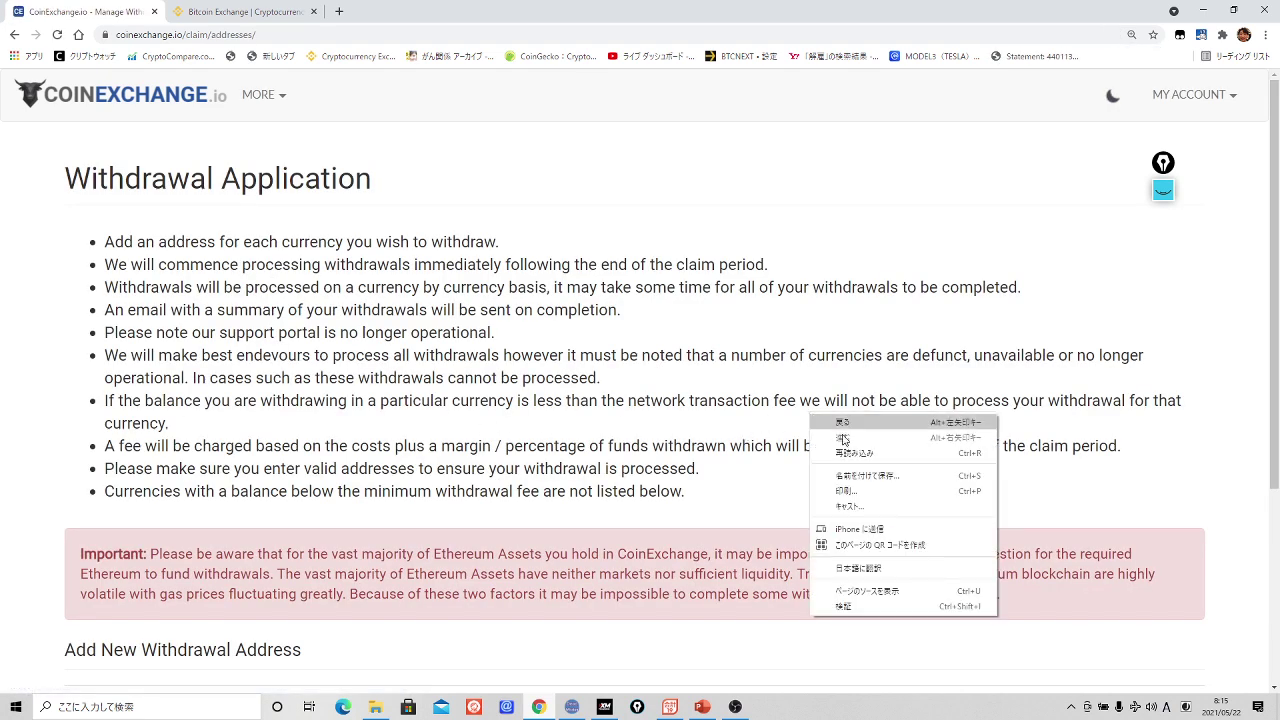
left_click(860, 567)
scroll(855, 522, "down", 3)
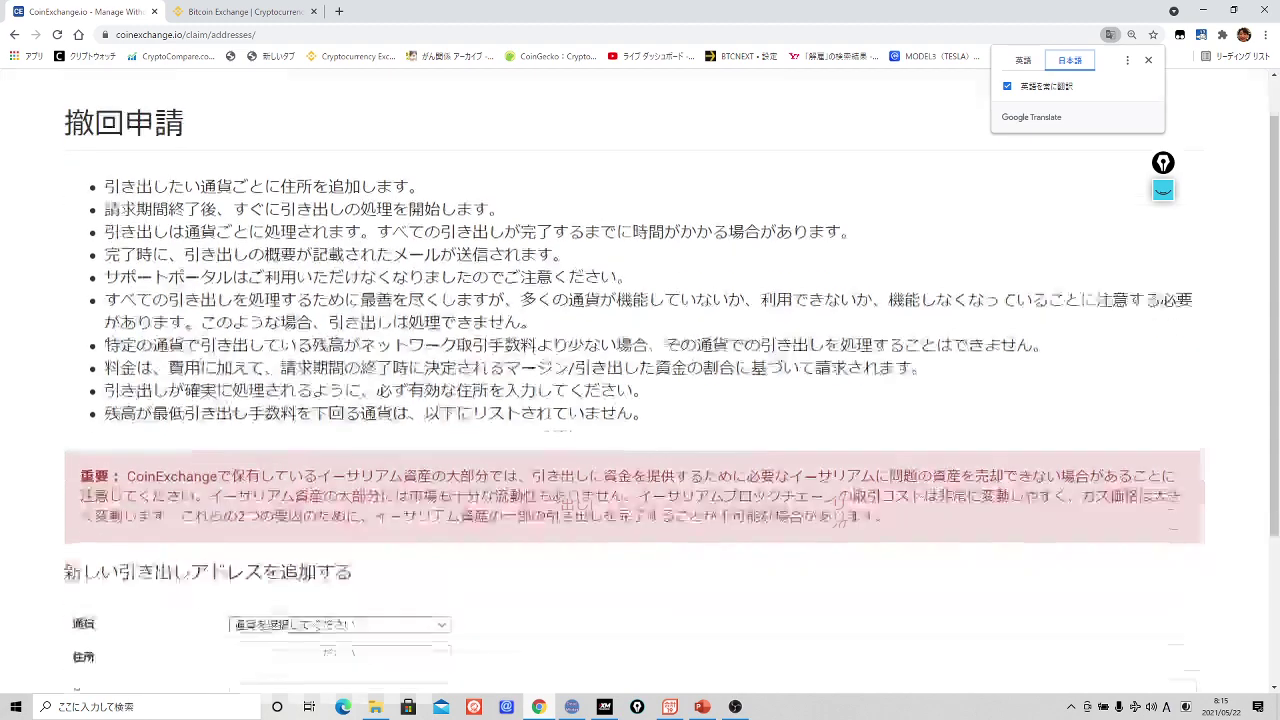
scroll(855, 515, "up", 3)
scroll(855, 515, "down", 3)
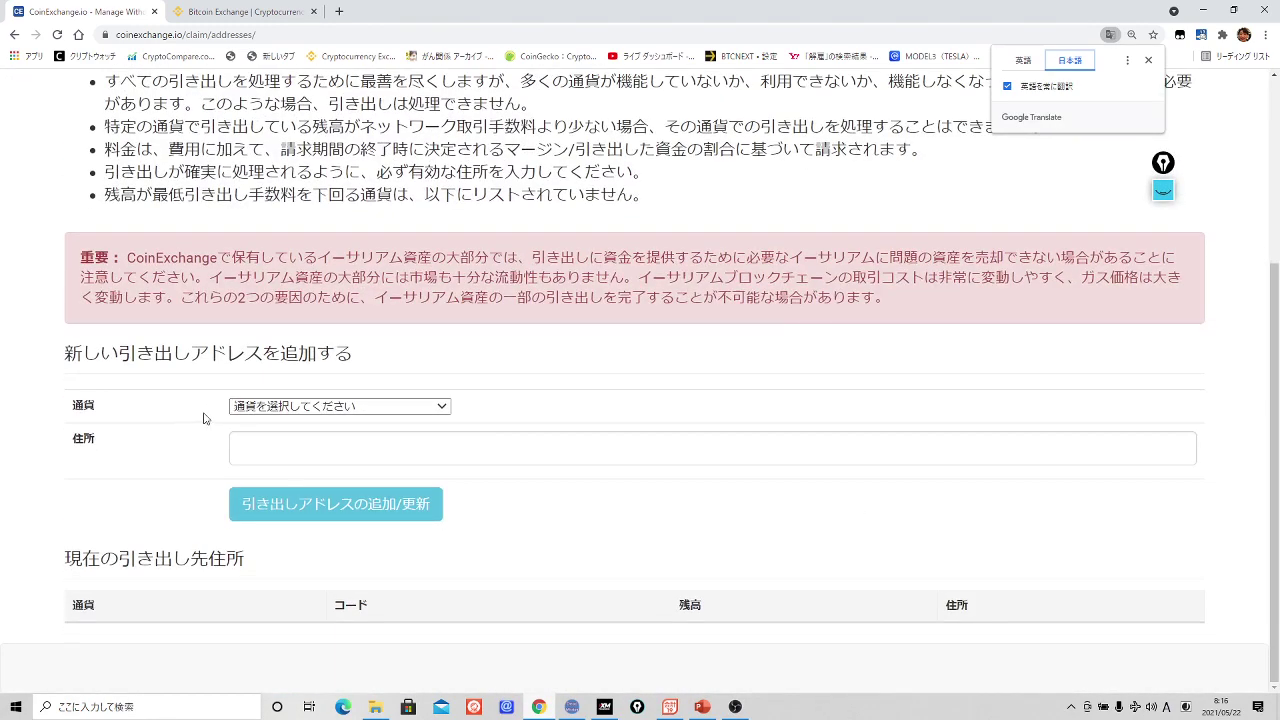
- Review the withdrawable currencies and select Dogecoin (DOGE) as the currency for the new withdrawal address
left_click(440, 408)
left_click(440, 408)
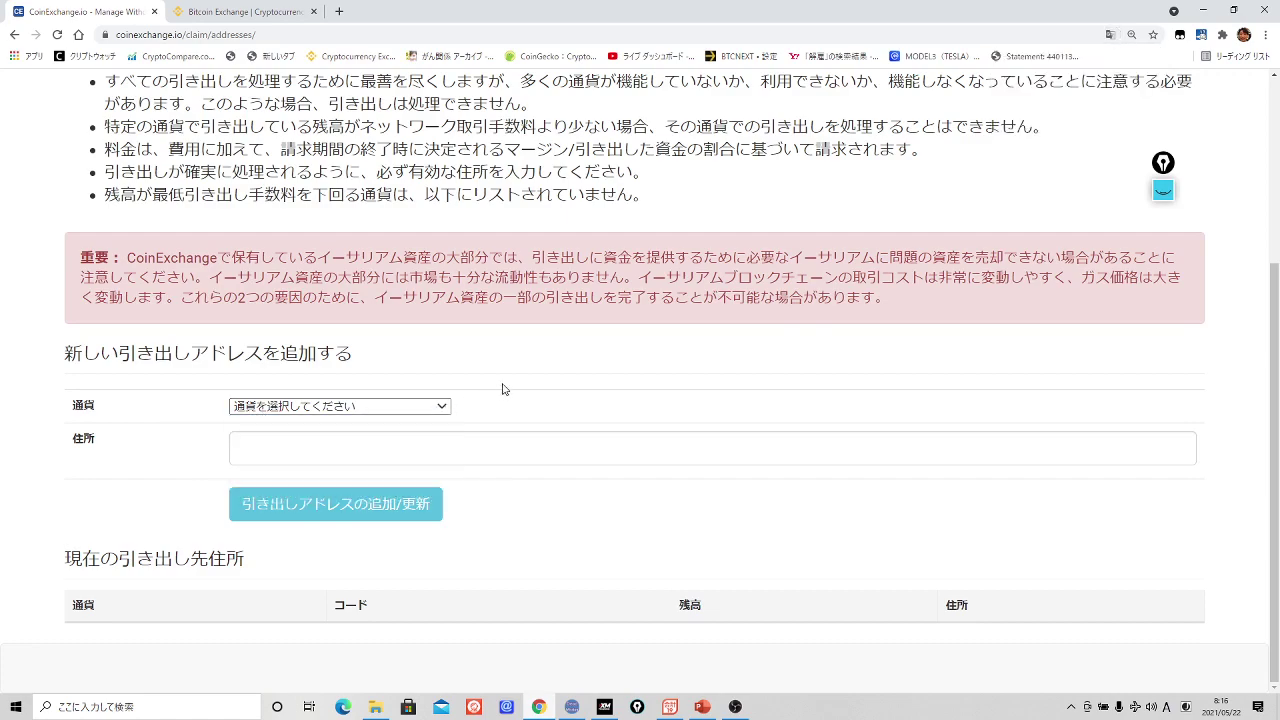
scroll(508, 386, "up", 3)
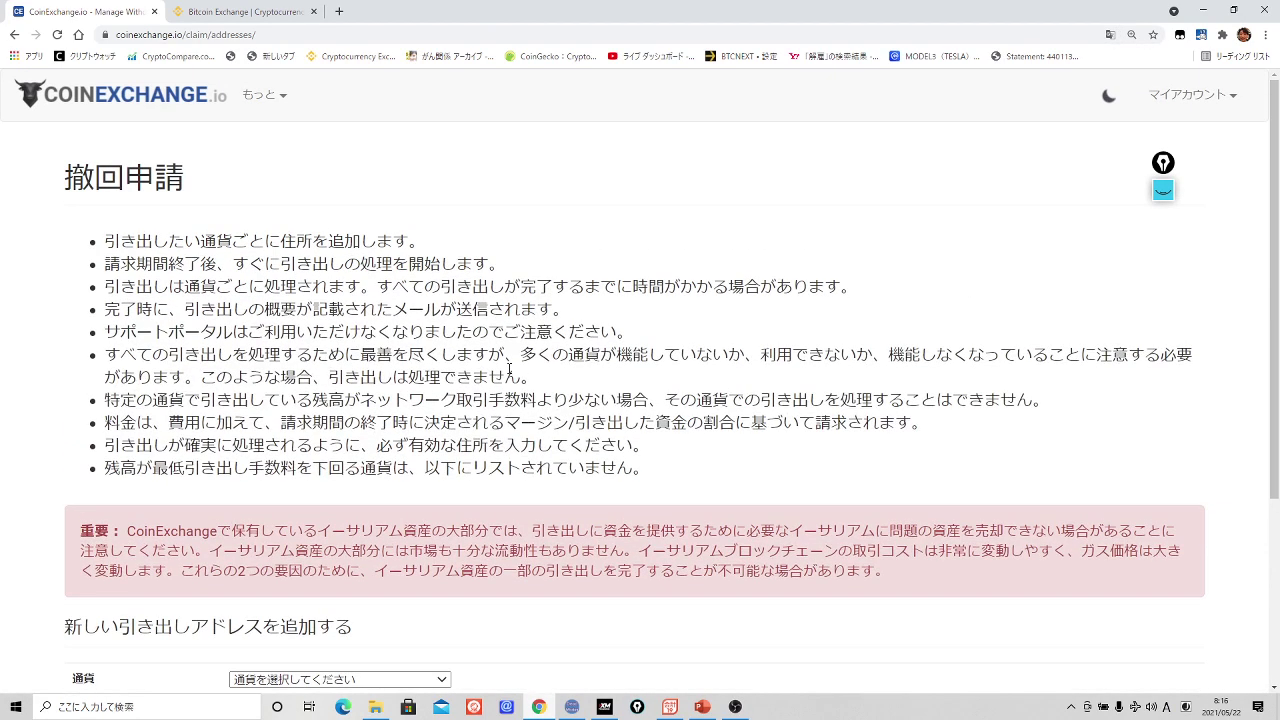
scroll(510, 370, "down", 3)
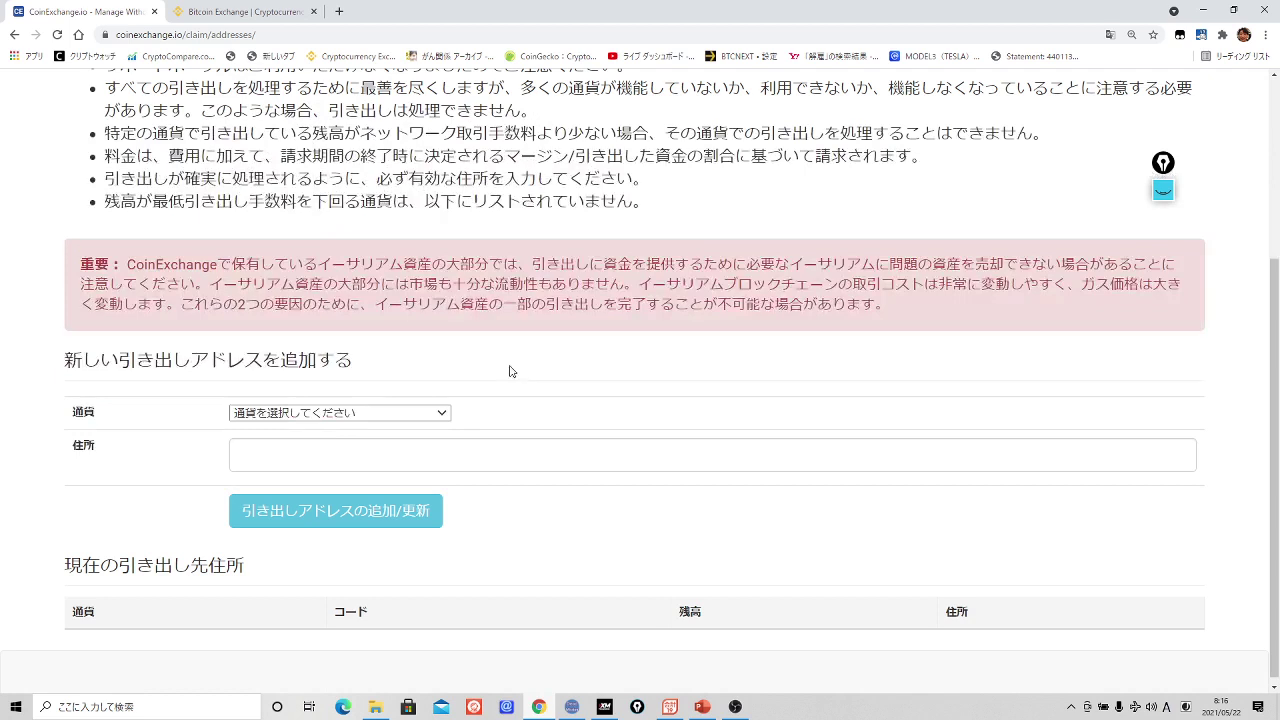
left_click(440, 413)
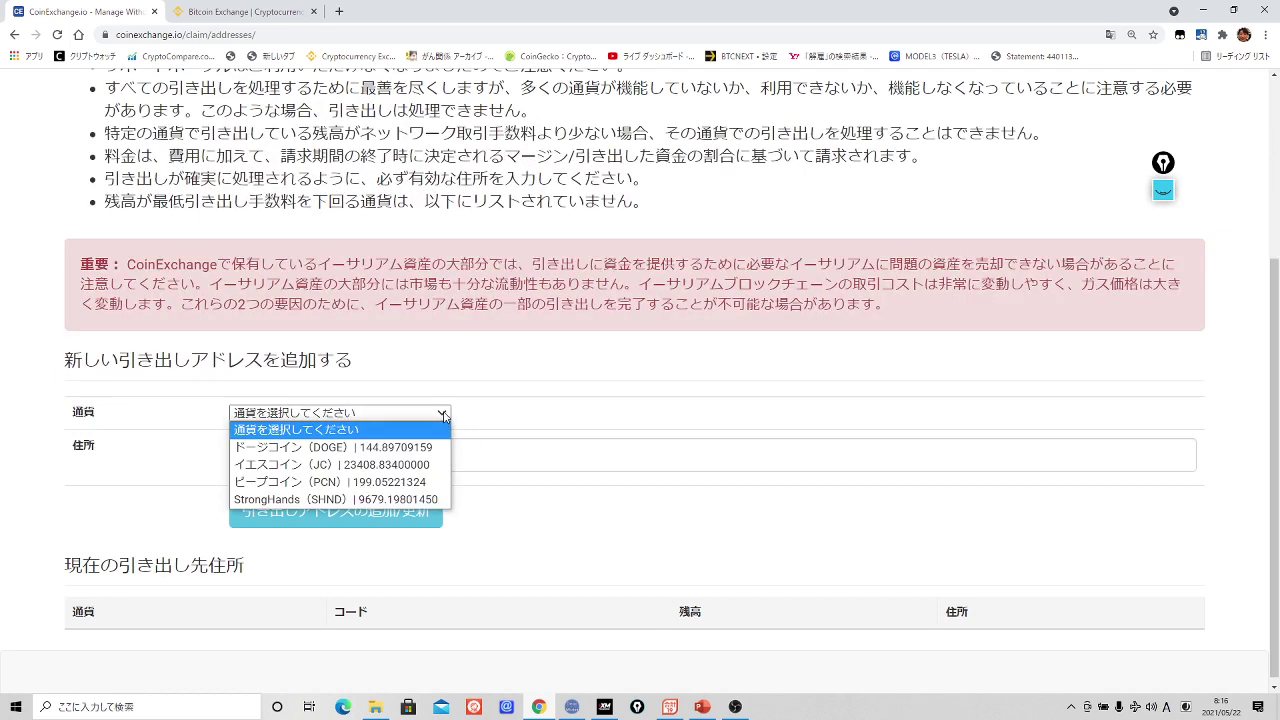
left_click(579, 421)
scroll(575, 415, "up", 3)
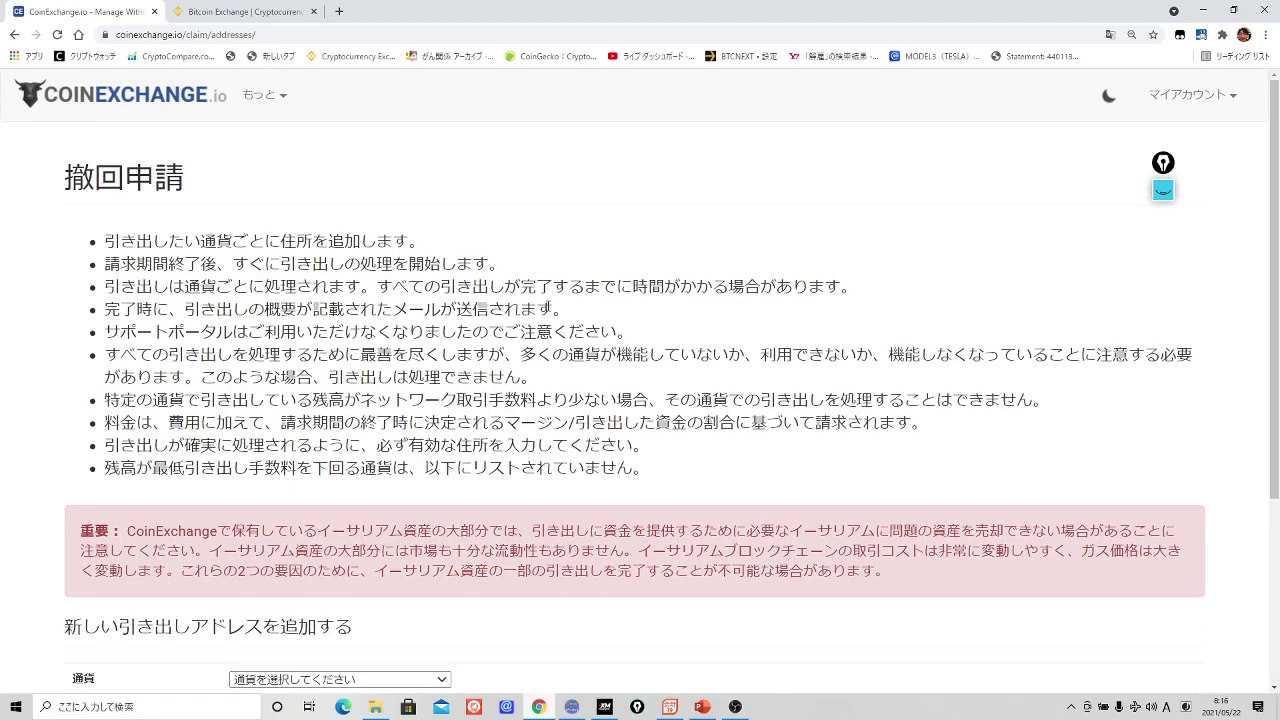
scroll(548, 307, "down", 3)
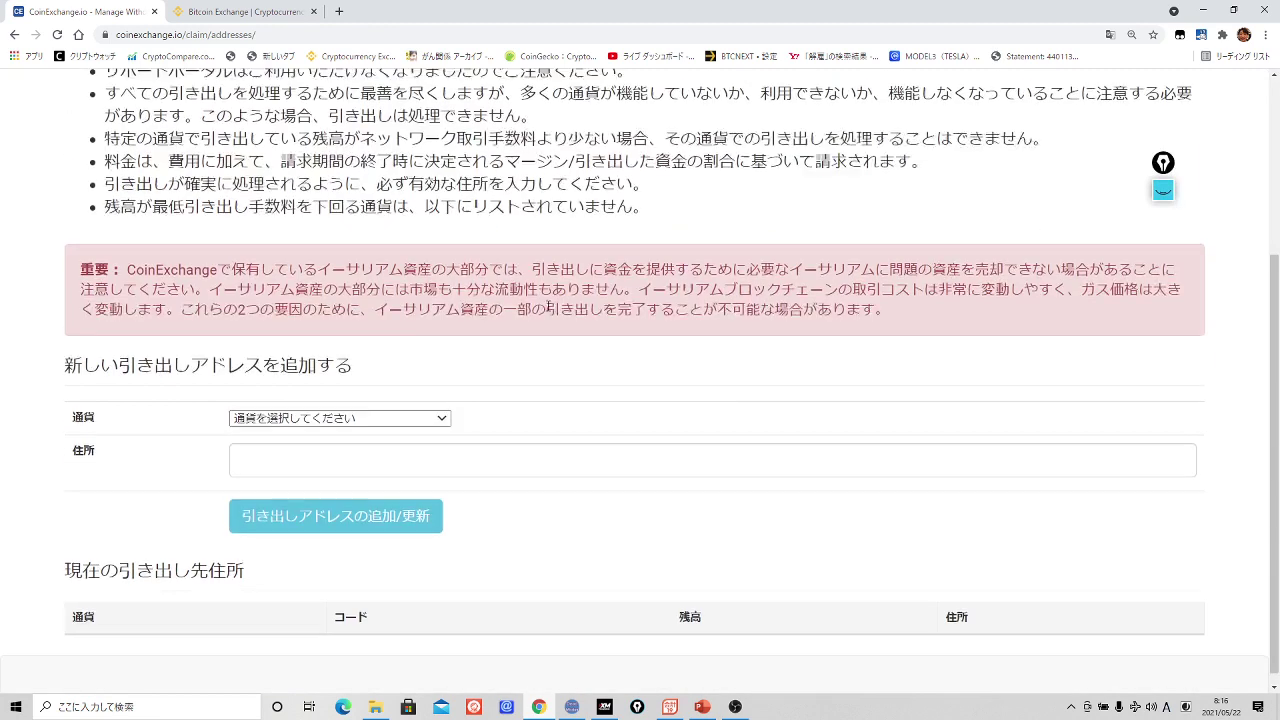
left_click(445, 408)
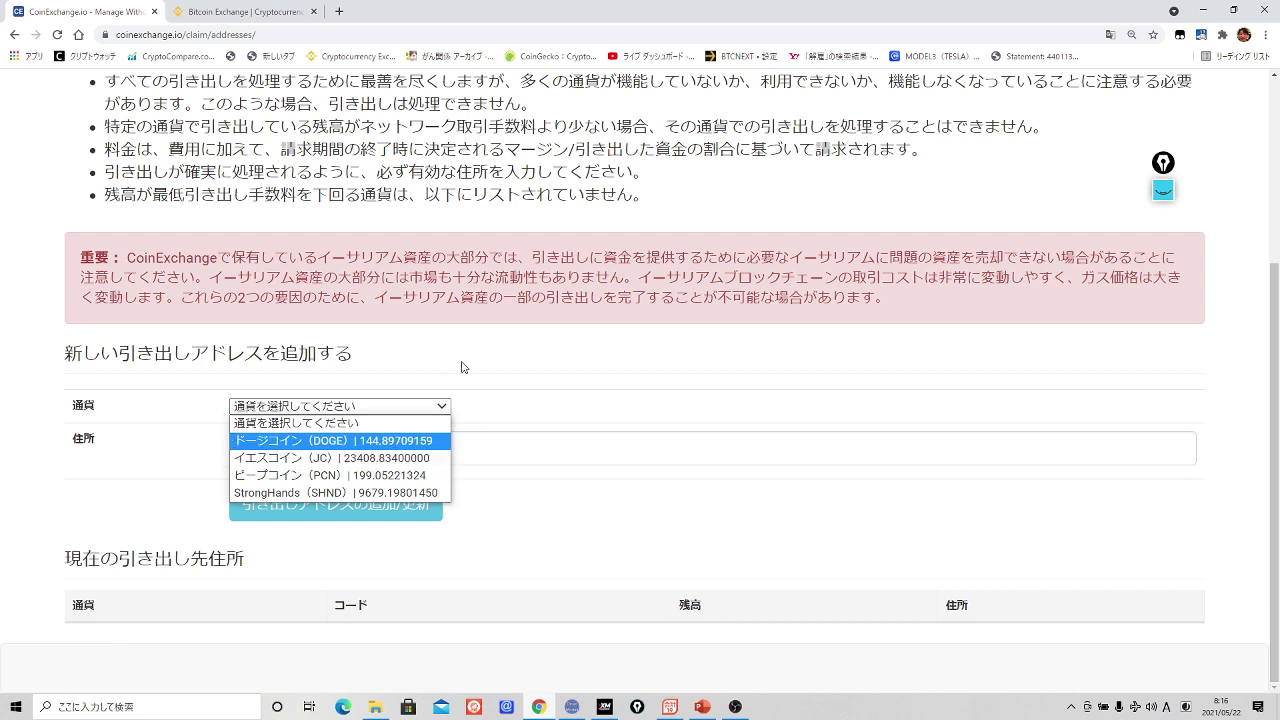
left_click(384, 445)
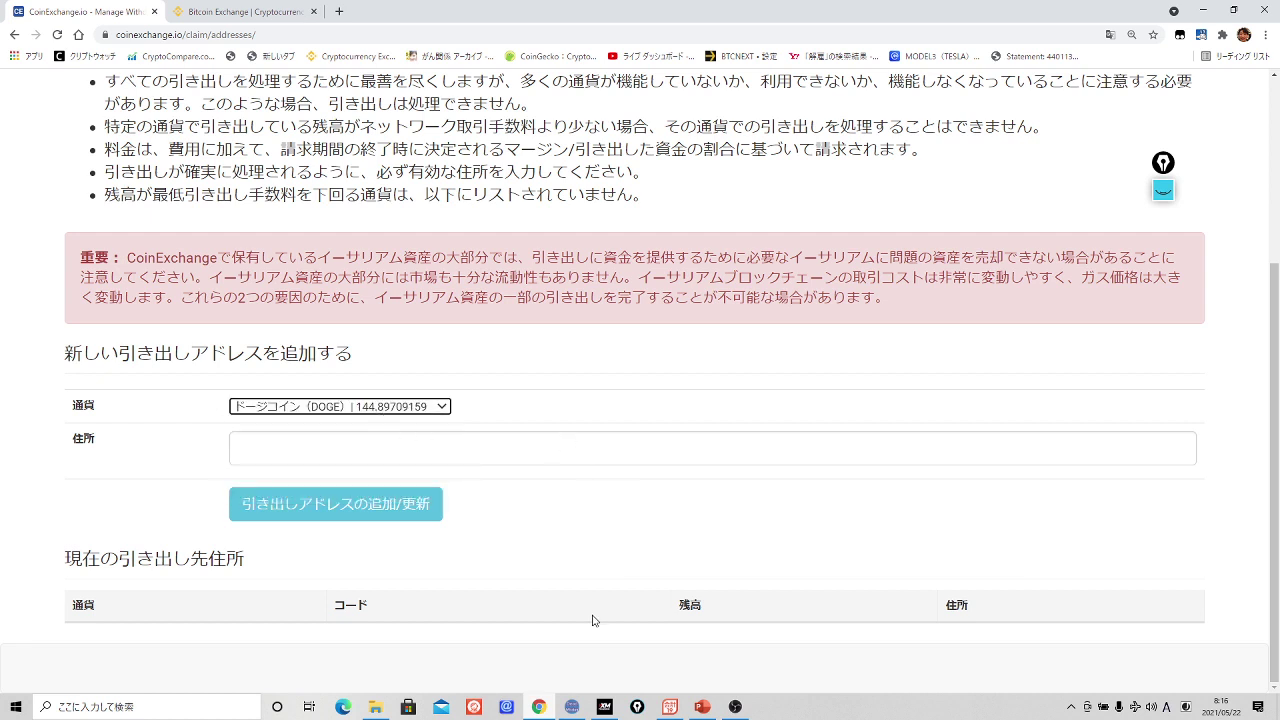
- Open the Windows calculator and compute 0.2 × 144
left_click(186, 707)
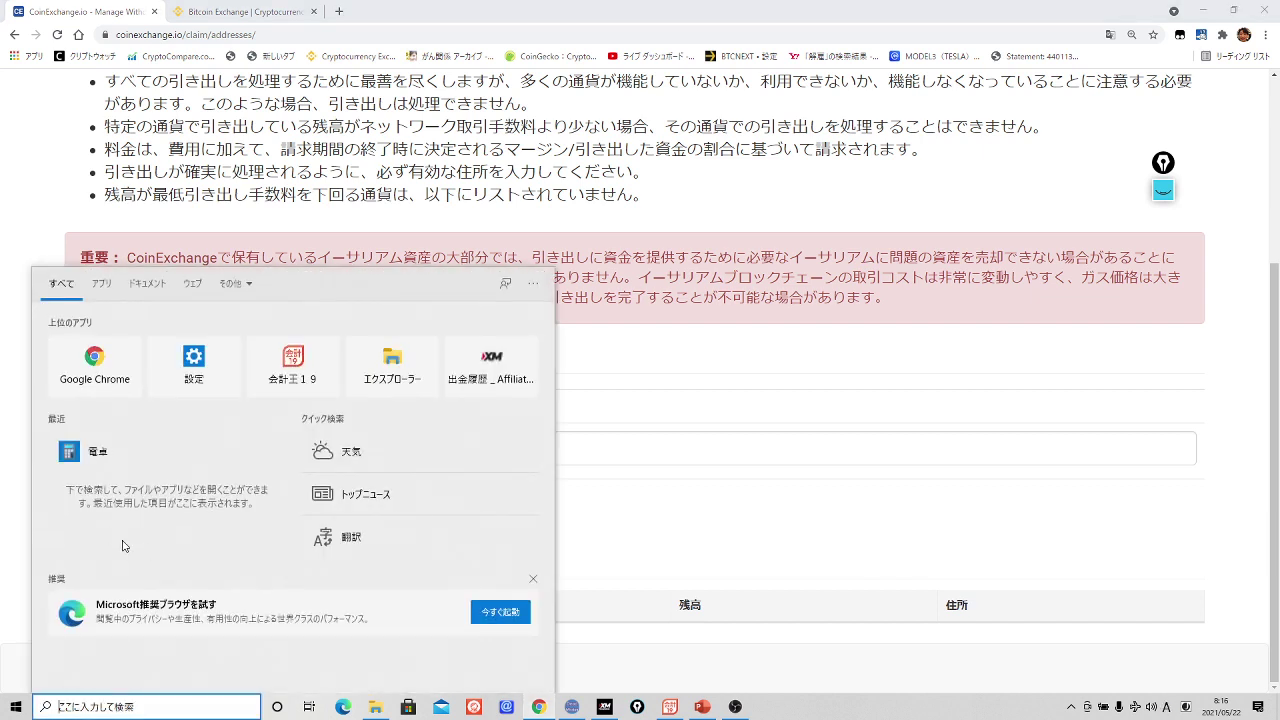
left_click(77, 452)
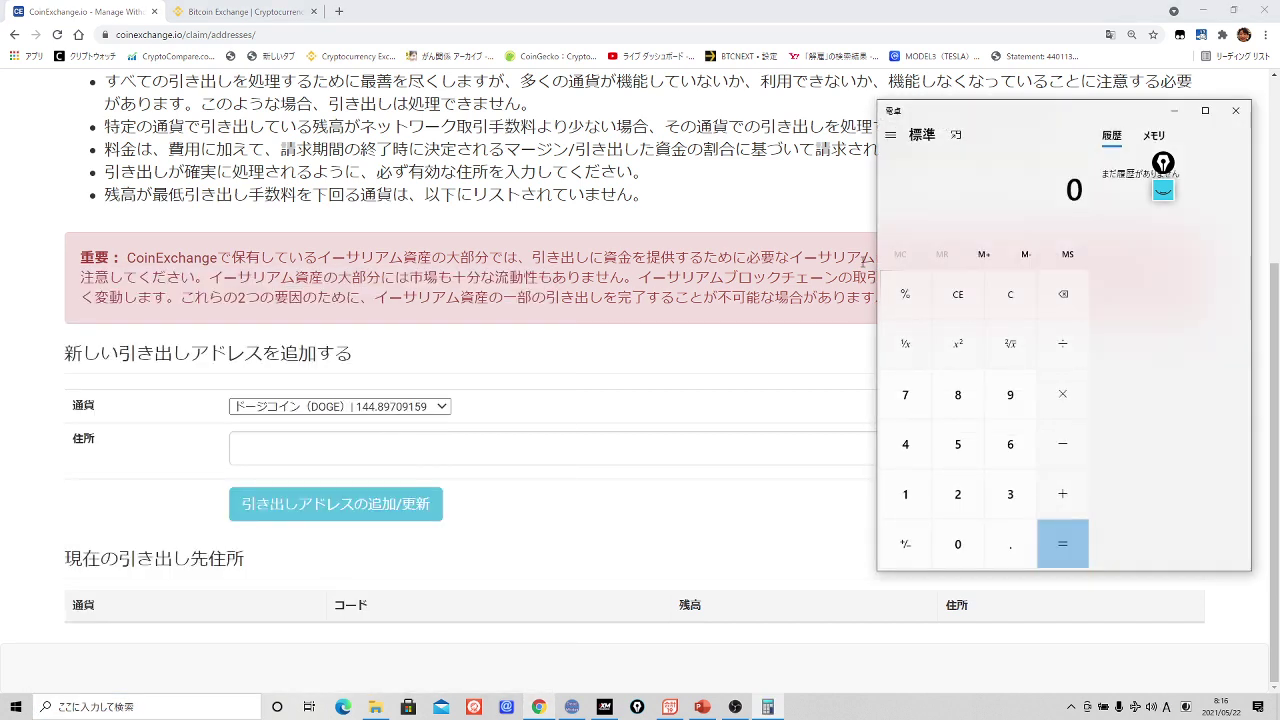
left_click(1010, 541)
left_click(958, 494)
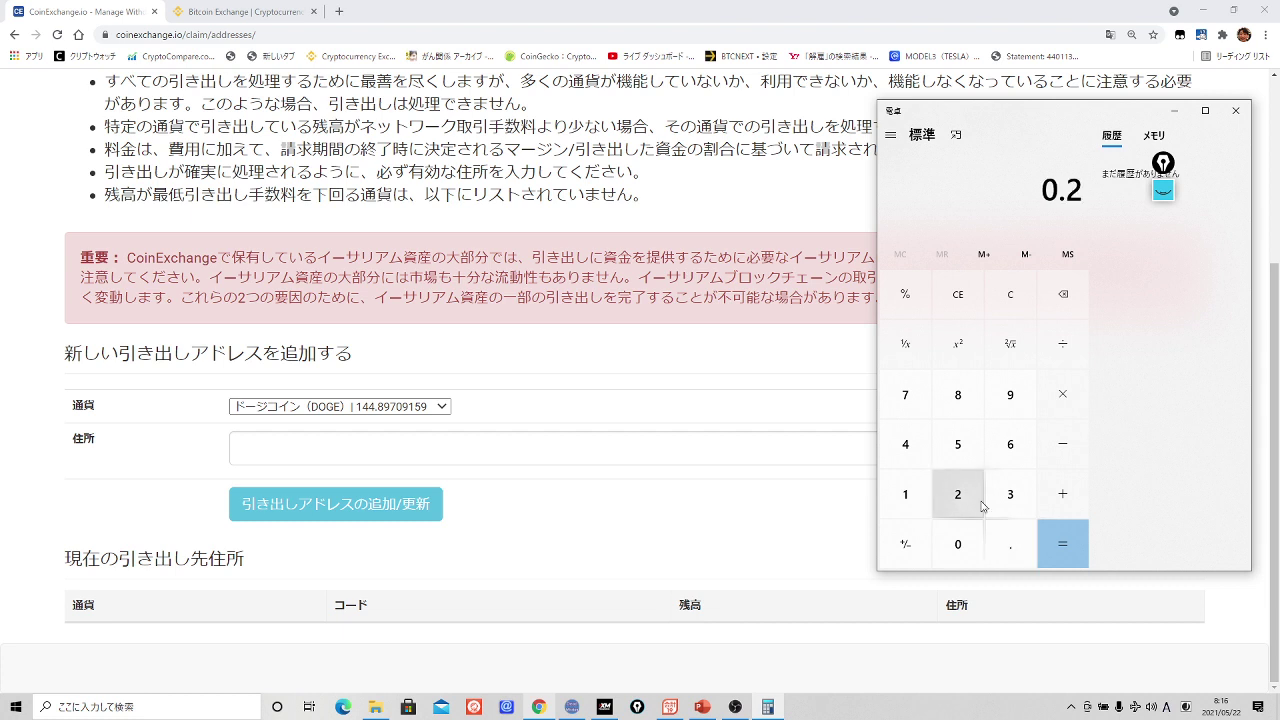
left_click(1068, 405)
left_click(906, 505)
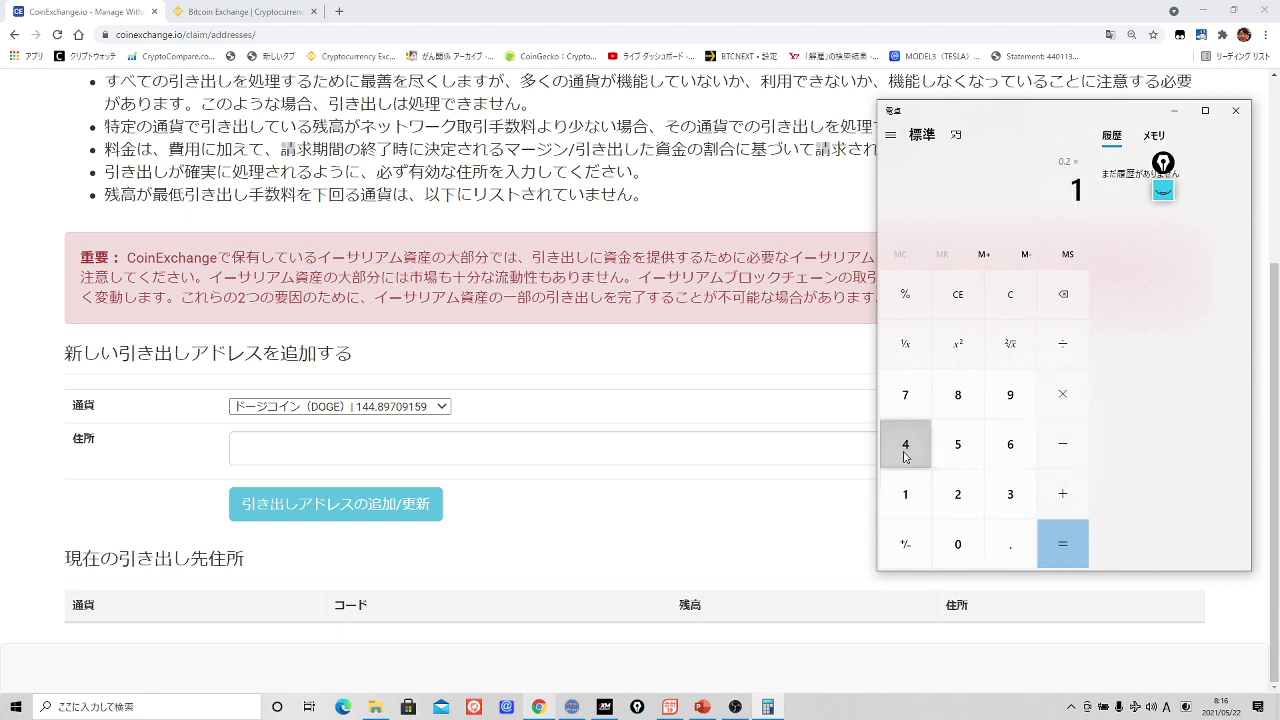
double_click(906, 446)
left_click(1082, 550)
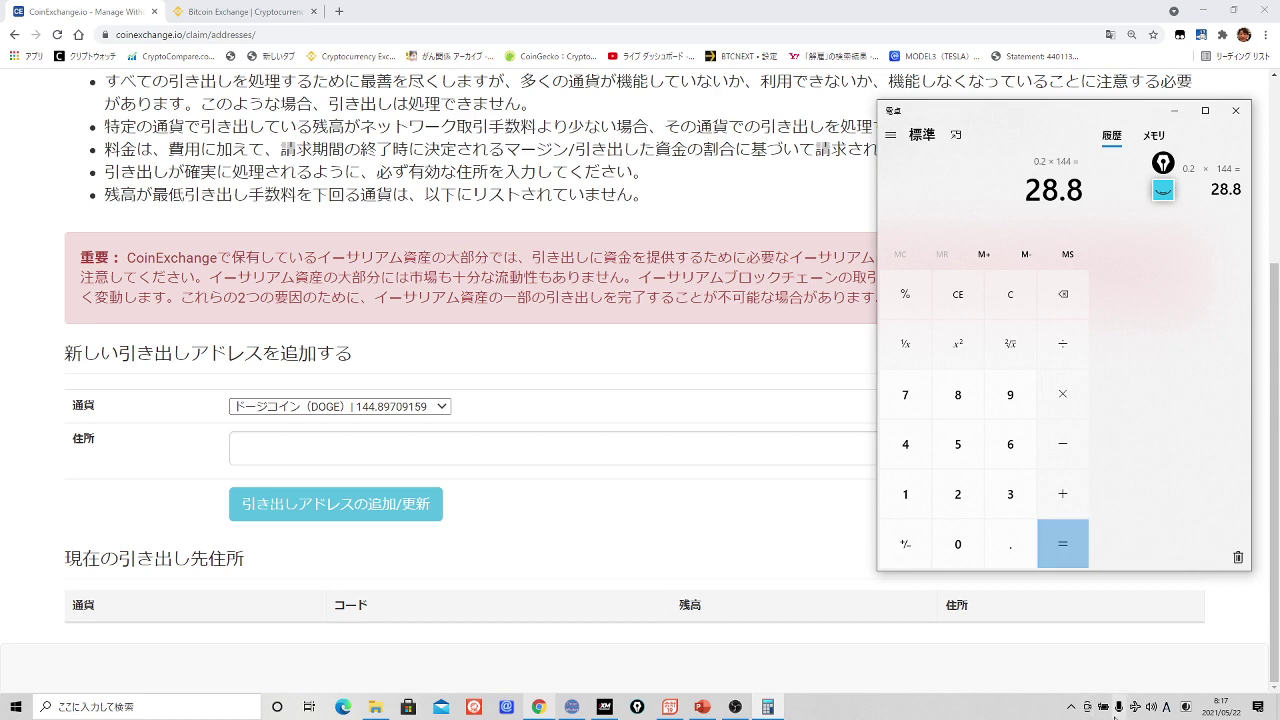
left_click(736, 707)
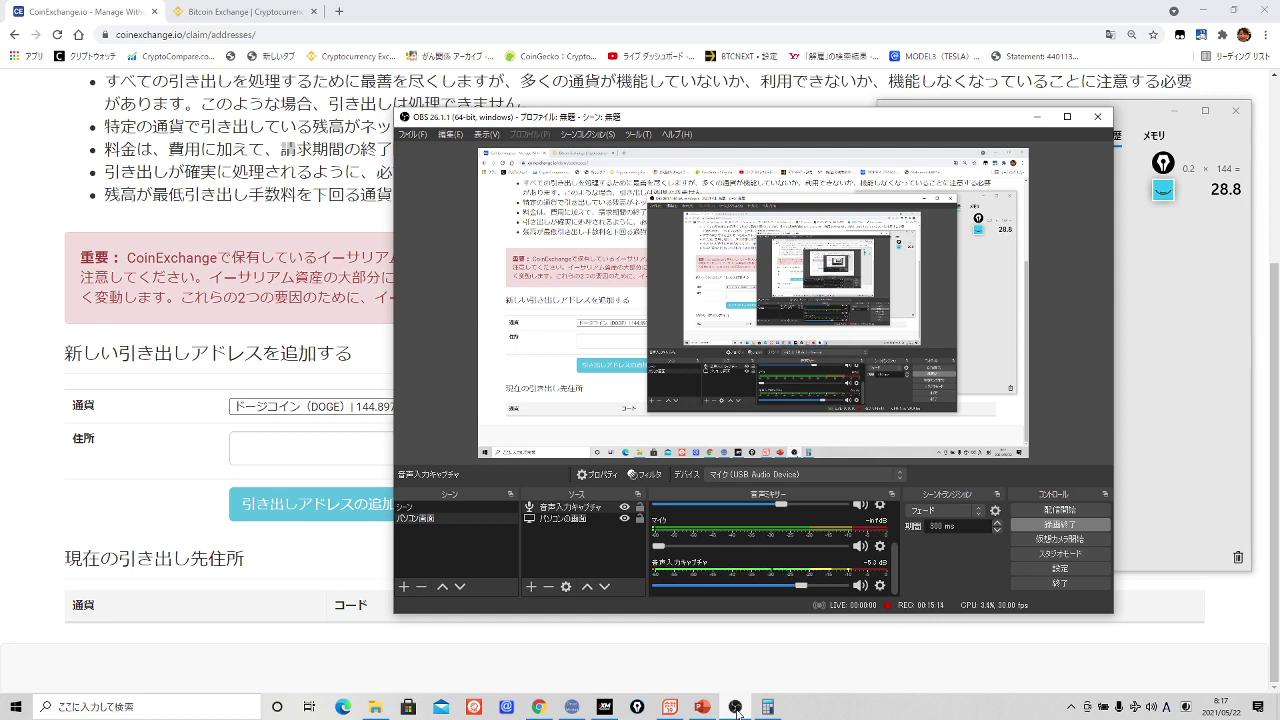
left_click(736, 707)
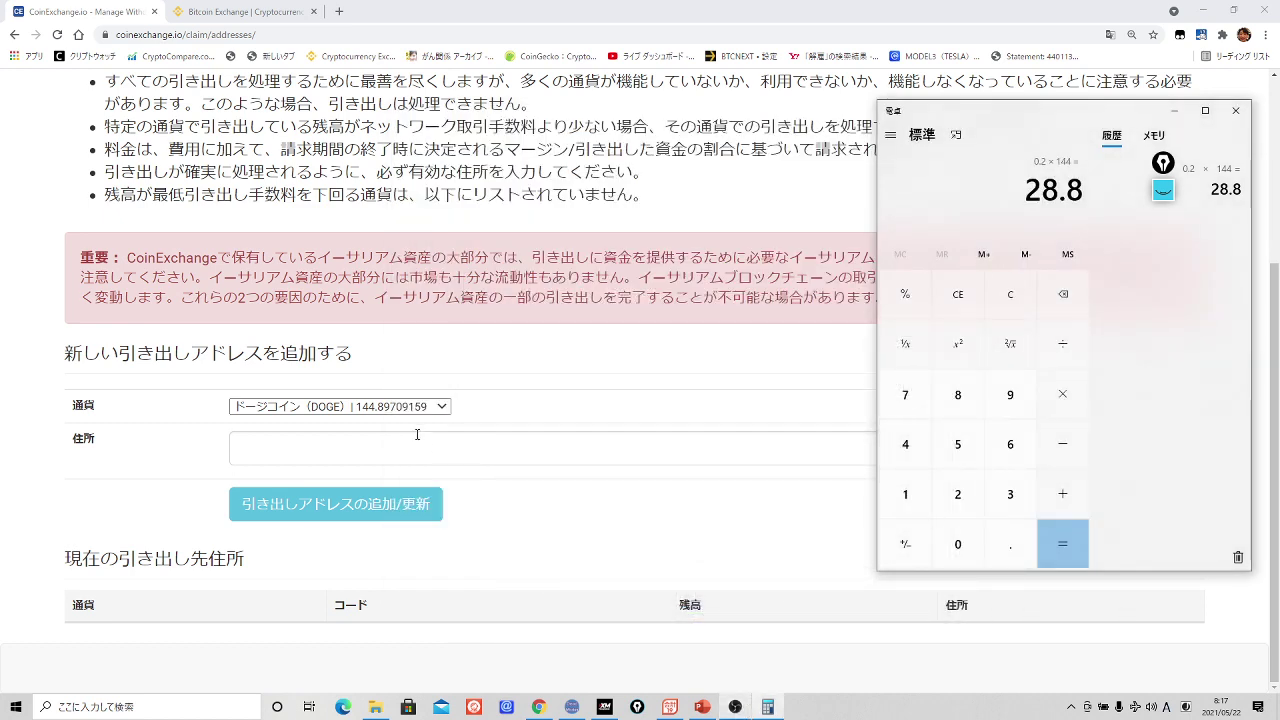
- Search コインマーケットキャップ in a new Chrome tab, check the Dogecoin price on CoinMarketCap, and close the tab
left_click(545, 712)
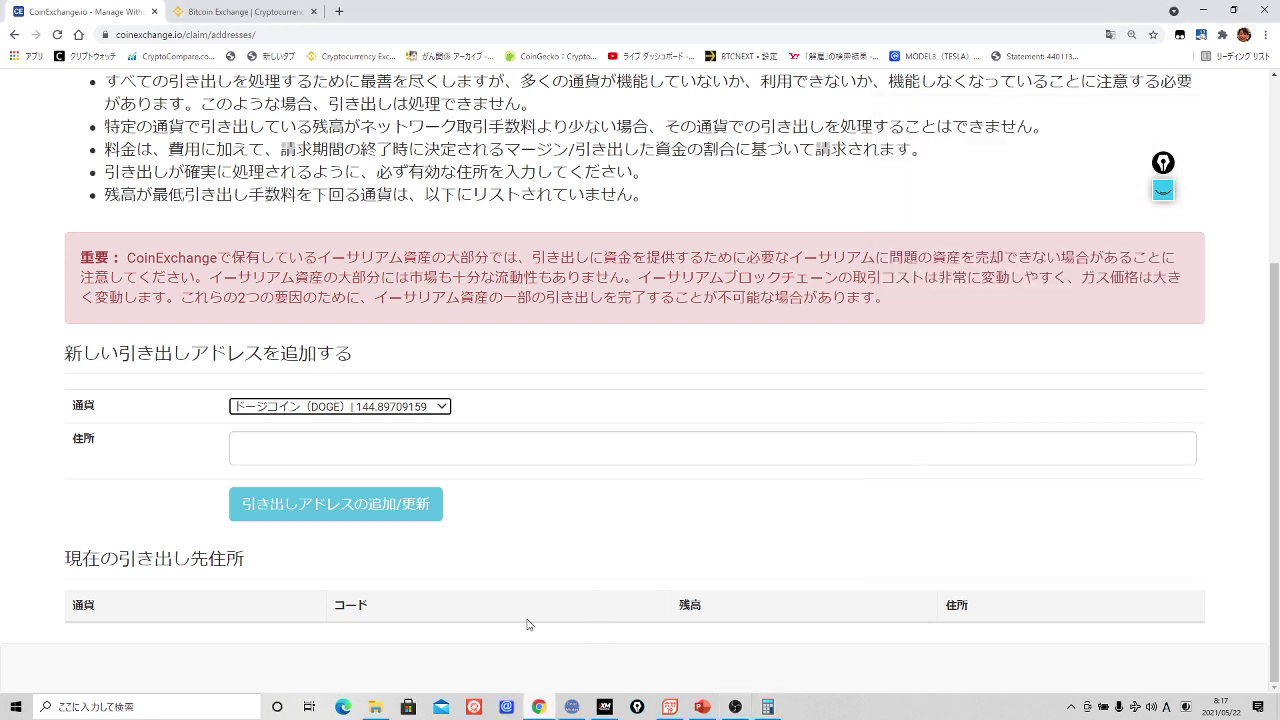
left_click(340, 12)
left_click(462, 384)
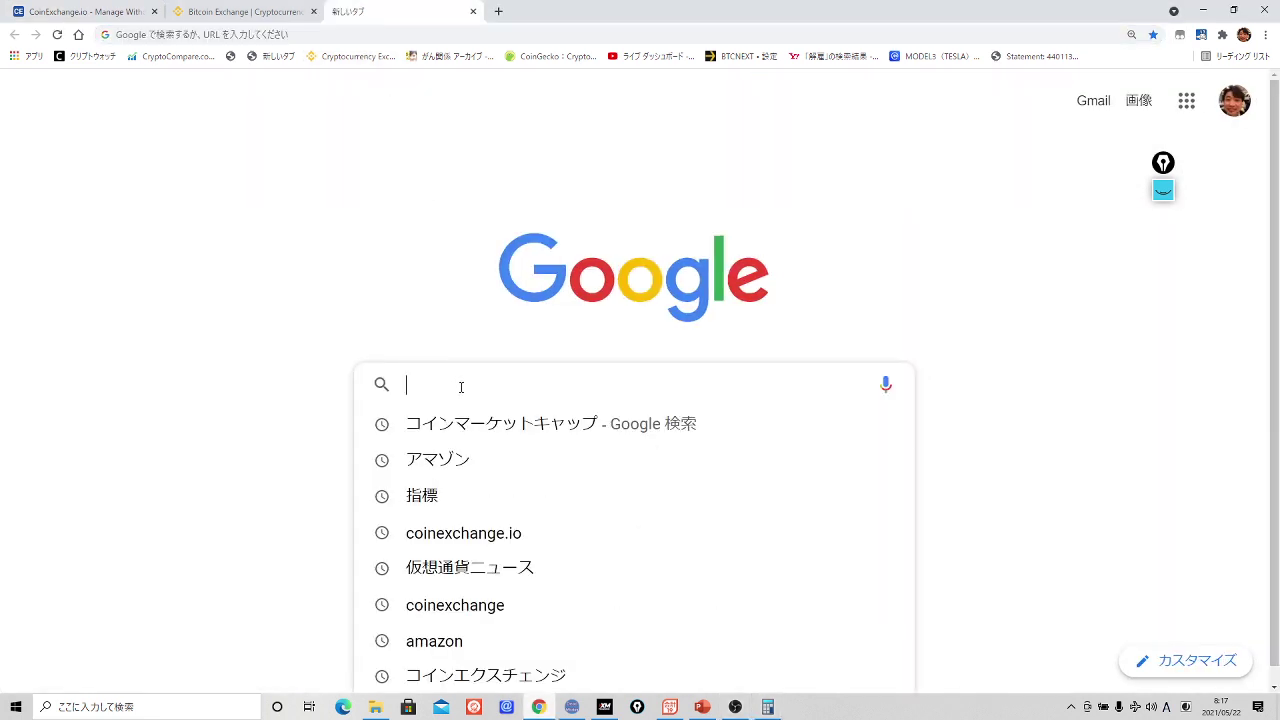
key("Down")
key("Return")
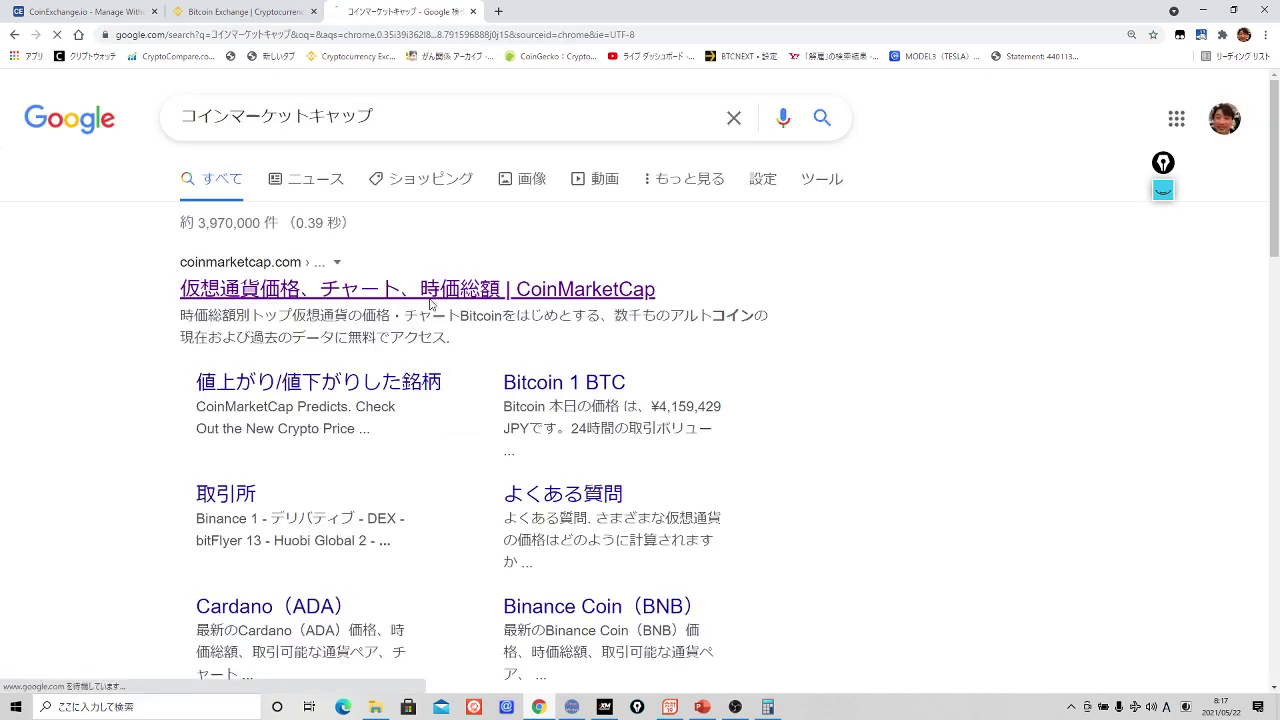
left_click(425, 292)
scroll(400, 470, "down", 5)
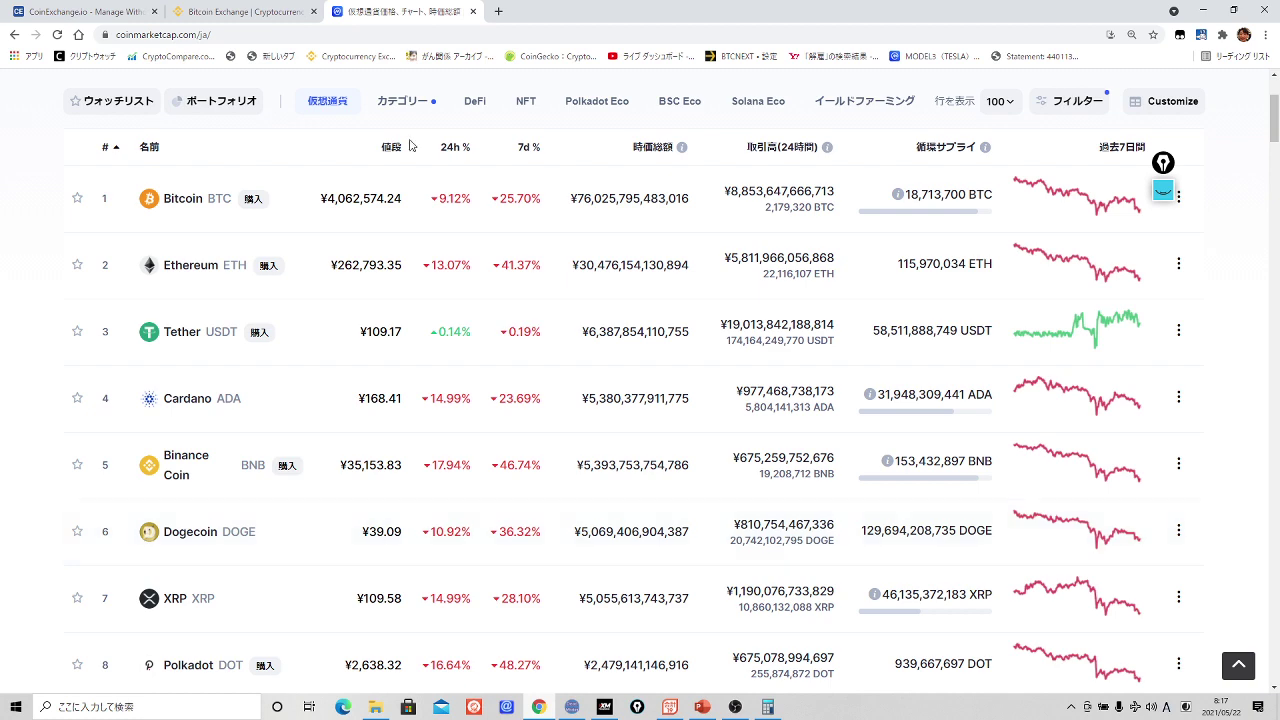
left_click(474, 12)
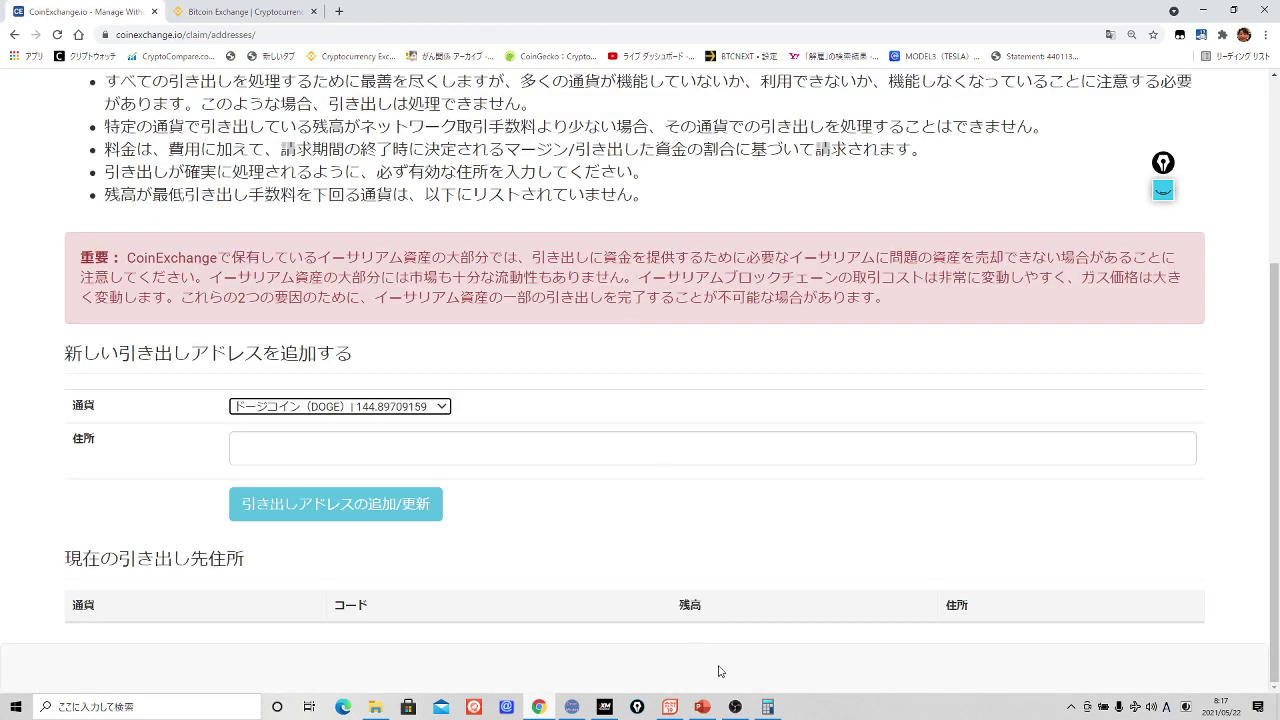
- Switch to the Windows calculator and compute 39 × 144 for the Dogecoin holding
left_click(767, 706)
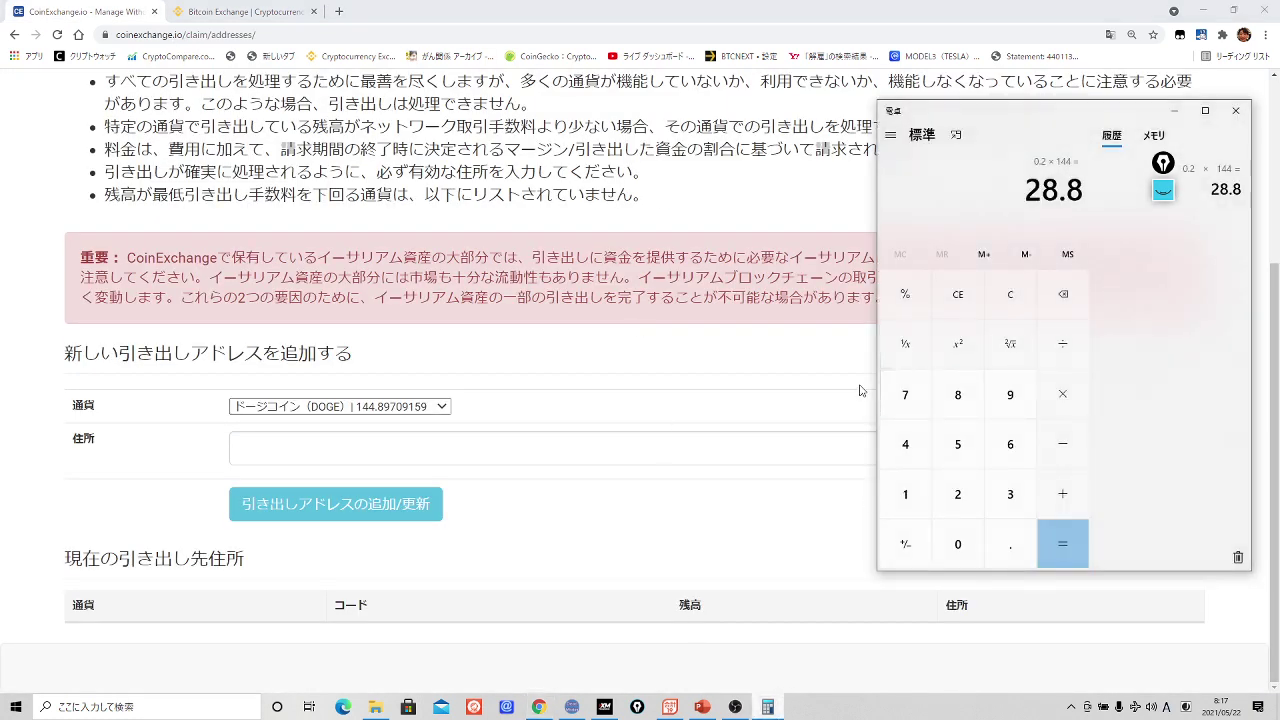
left_click(970, 309)
left_click(1012, 496)
left_click(1012, 400)
left_click(1063, 404)
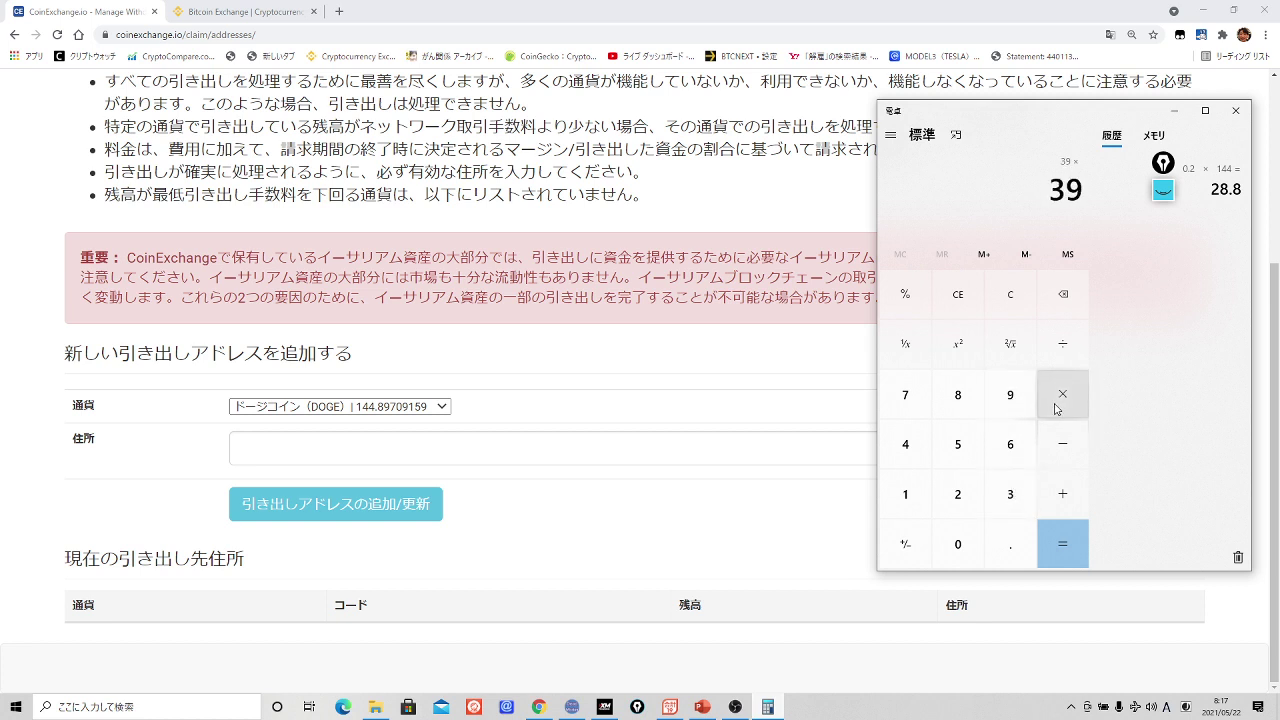
left_click(903, 490)
left_click(905, 444)
left_click(905, 444)
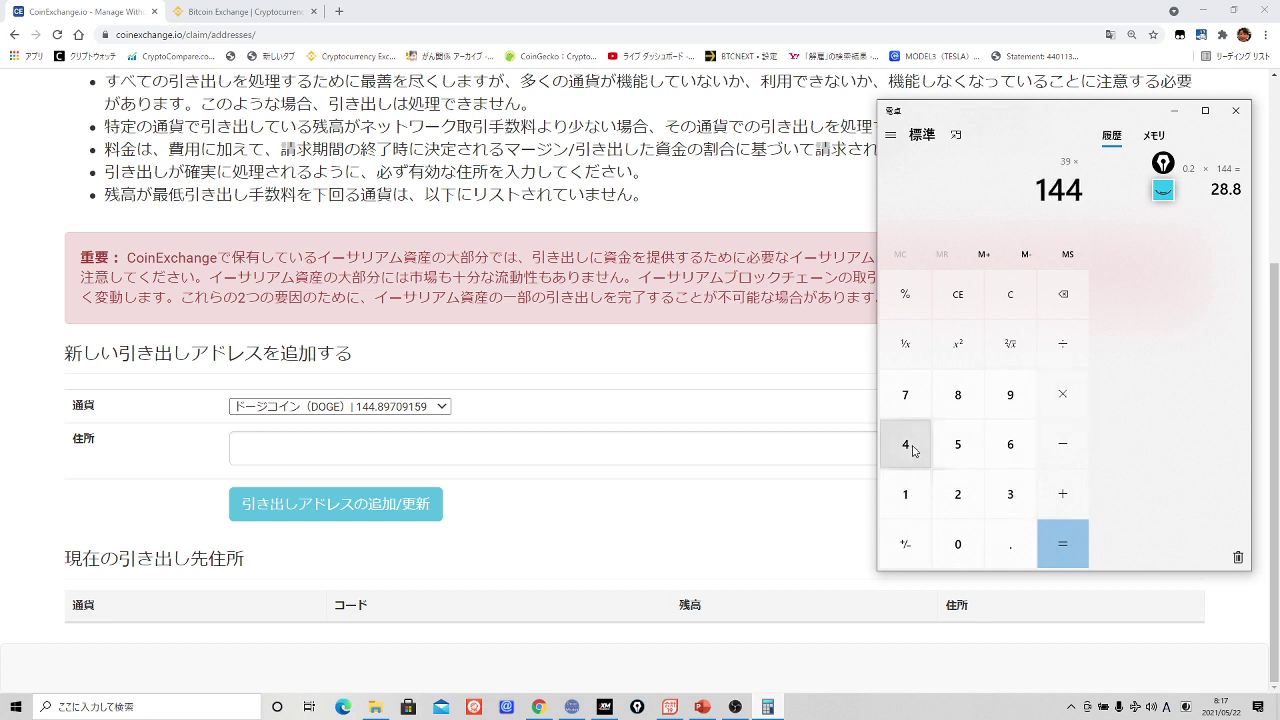
left_click(1071, 546)
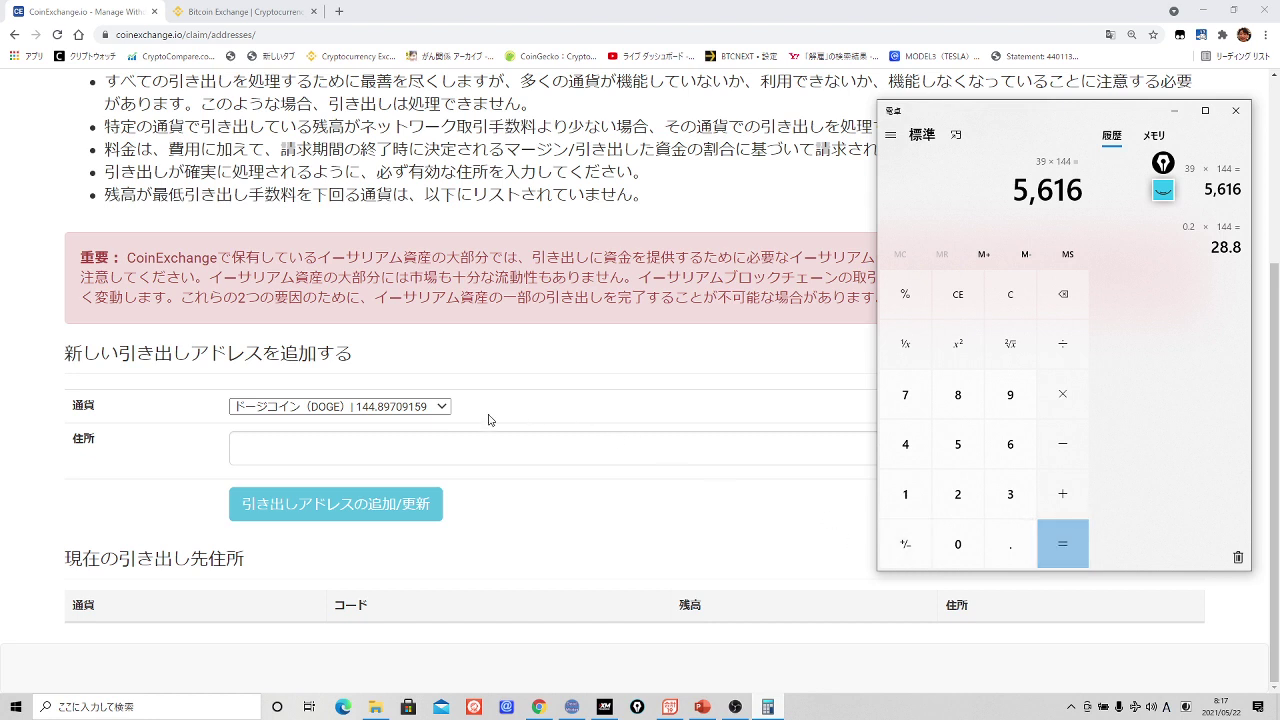
- Select イエスコイン (JC) as the withdrawal currency in Chrome and enter 23408 × in the Windows calculator
left_click(424, 408)
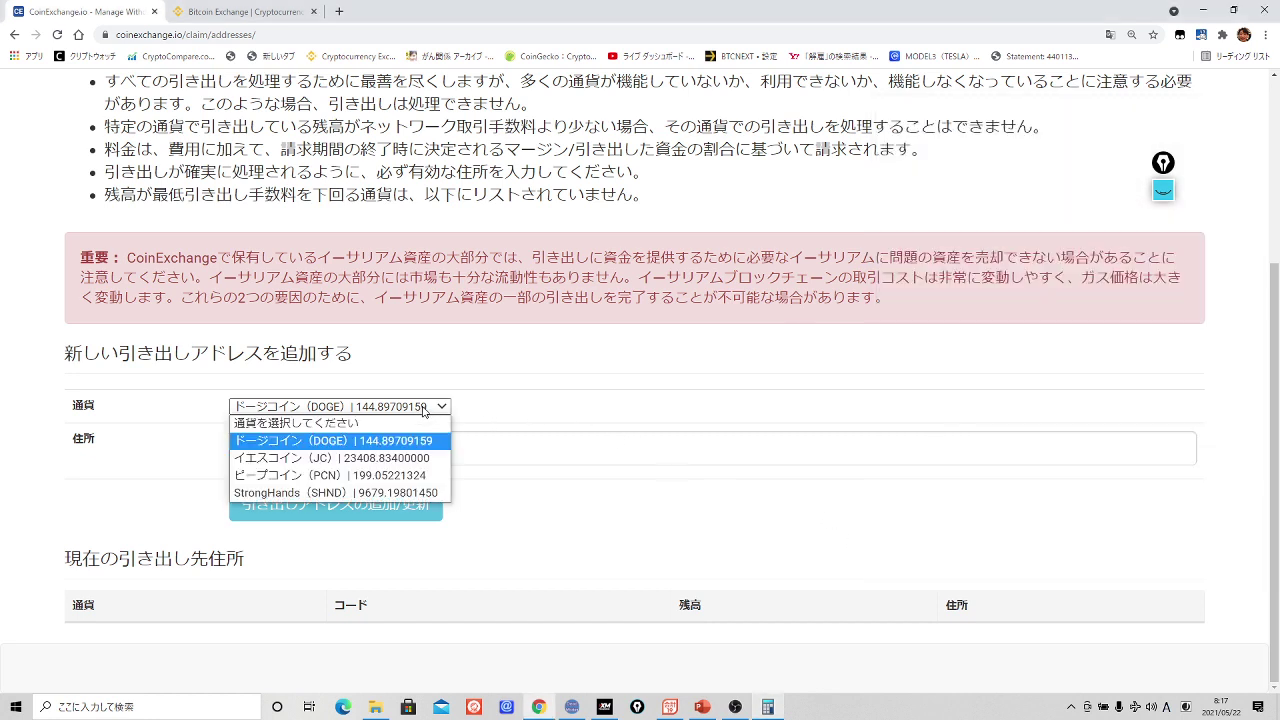
left_click(407, 456)
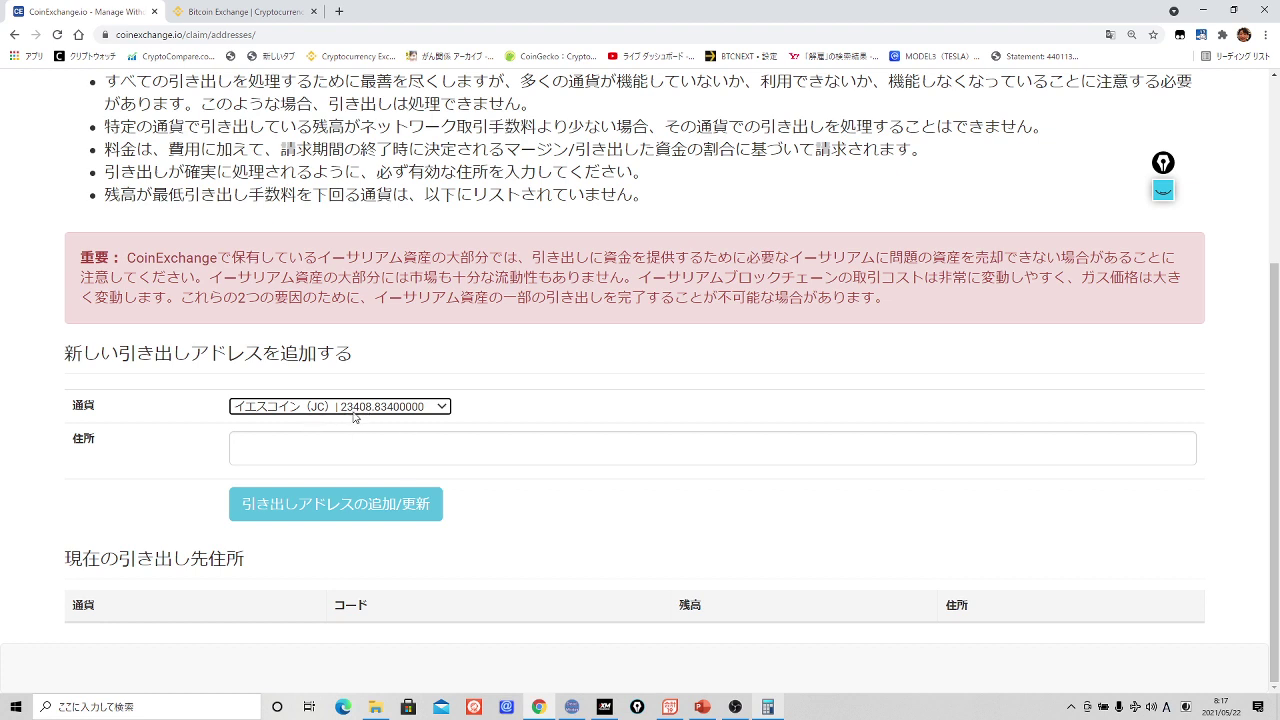
left_click(767, 706)
left_click(1010, 294)
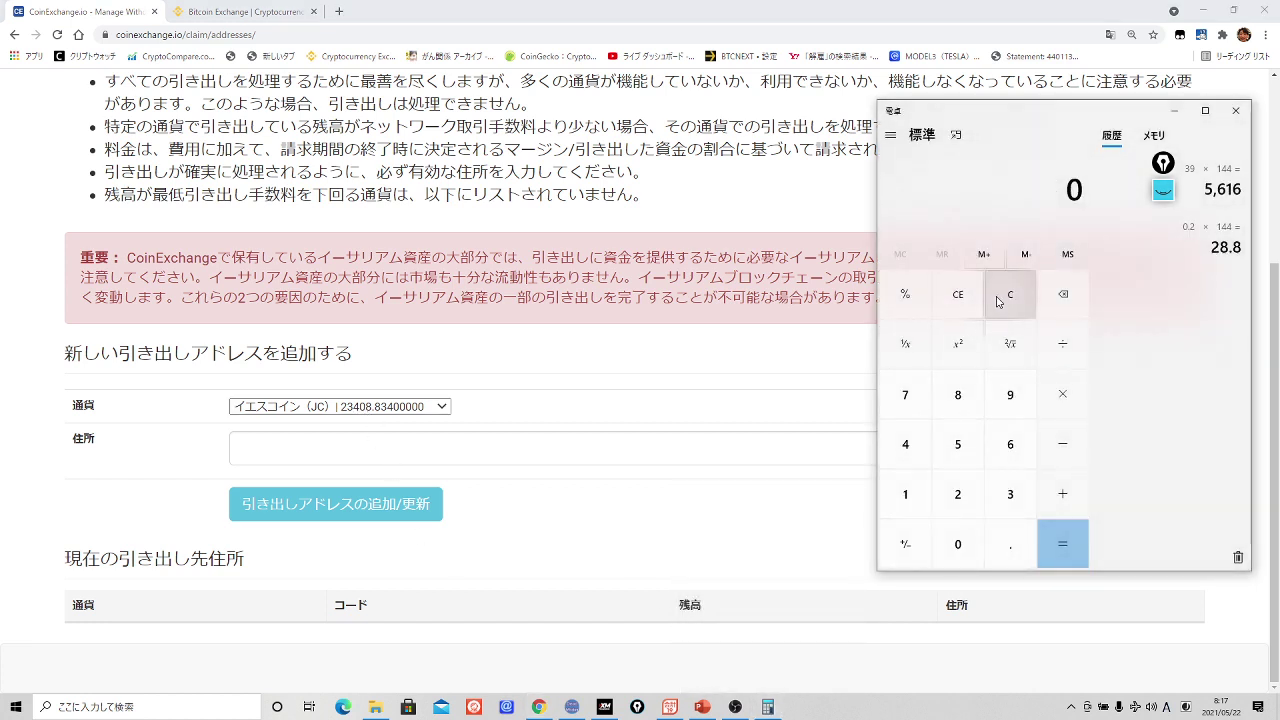
left_click(957, 494)
left_click(1010, 494)
left_click(905, 444)
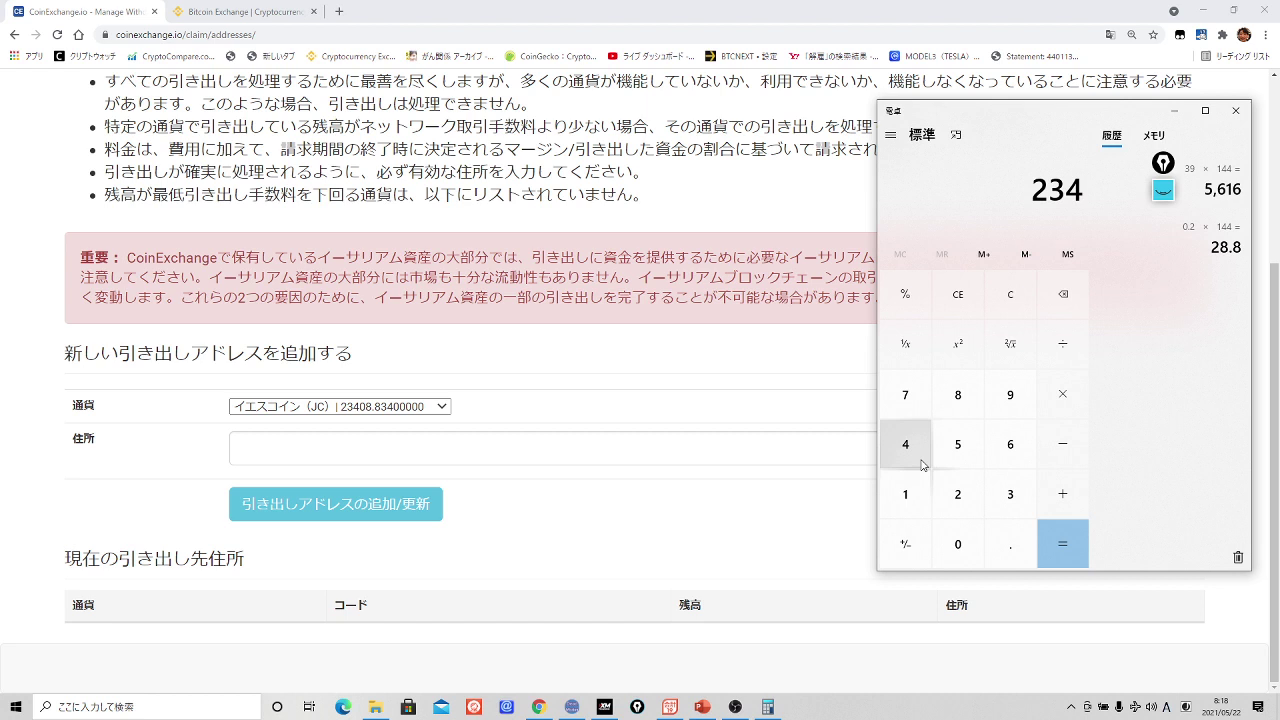
left_click(955, 543)
left_click(964, 405)
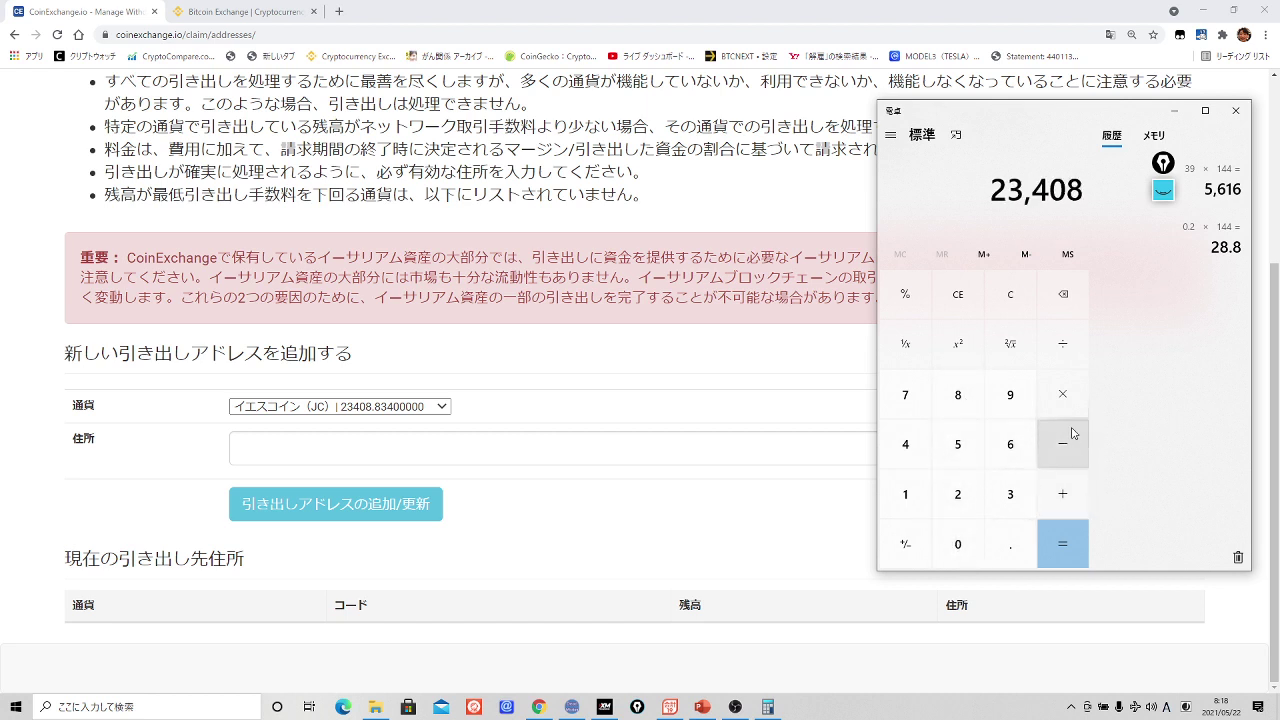
left_click(1068, 396)
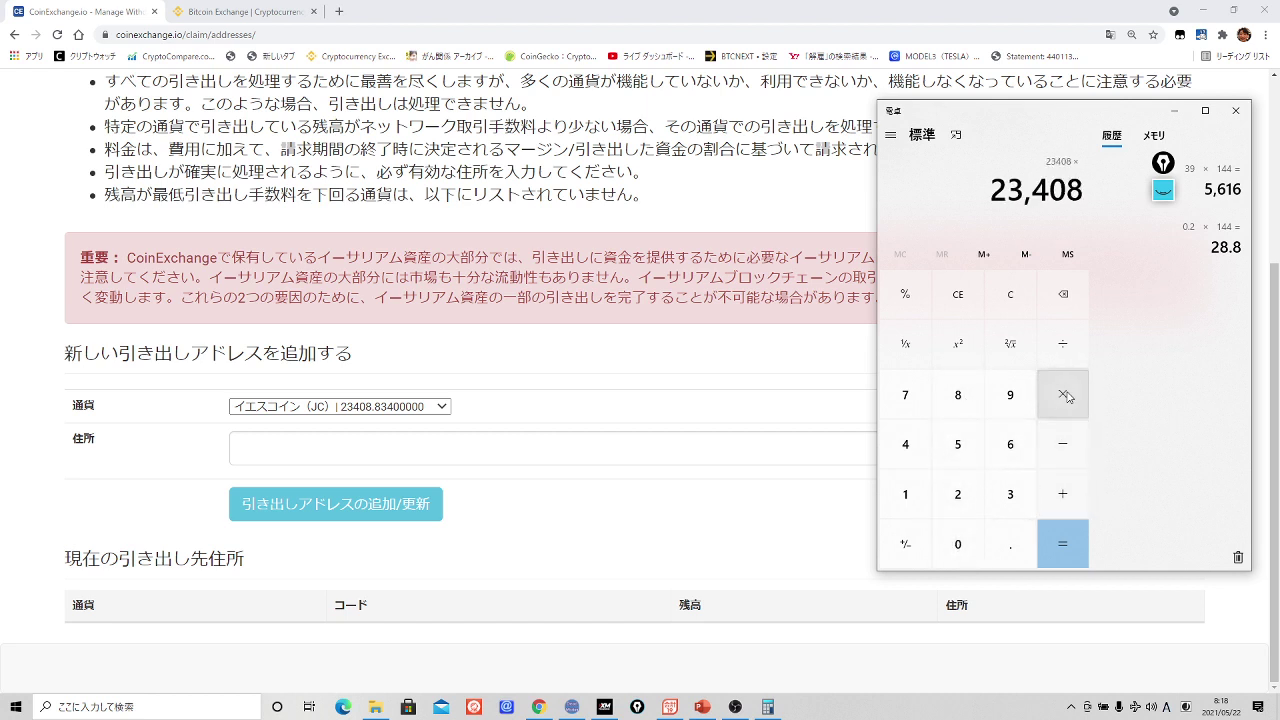
- Search コインマーケットキャップ in a new Chrome tab and open the CoinMarketCap site
left_click(350, 14)
left_click(457, 377)
key("Down")
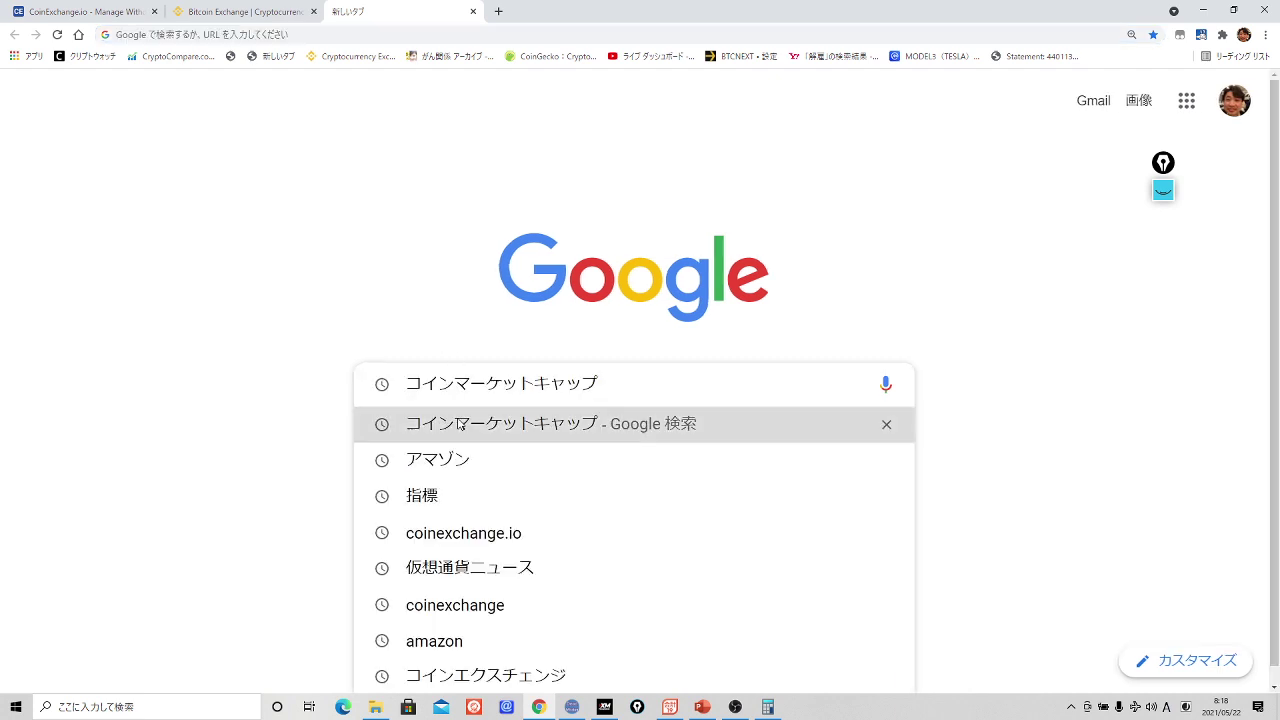
left_click(460, 425)
left_click(345, 285)
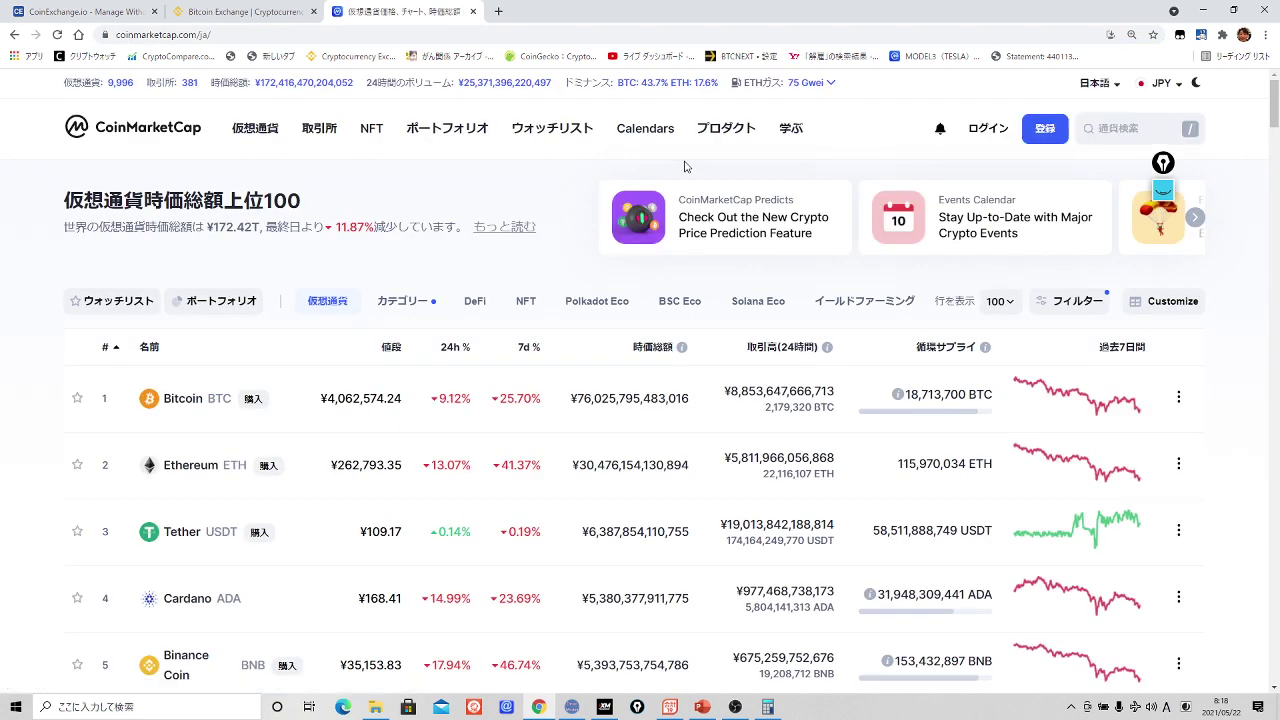
- Search CoinMarketCap for jc, examine the Jesus Coin page for its price, and return to the site's home page
left_click(1139, 136)
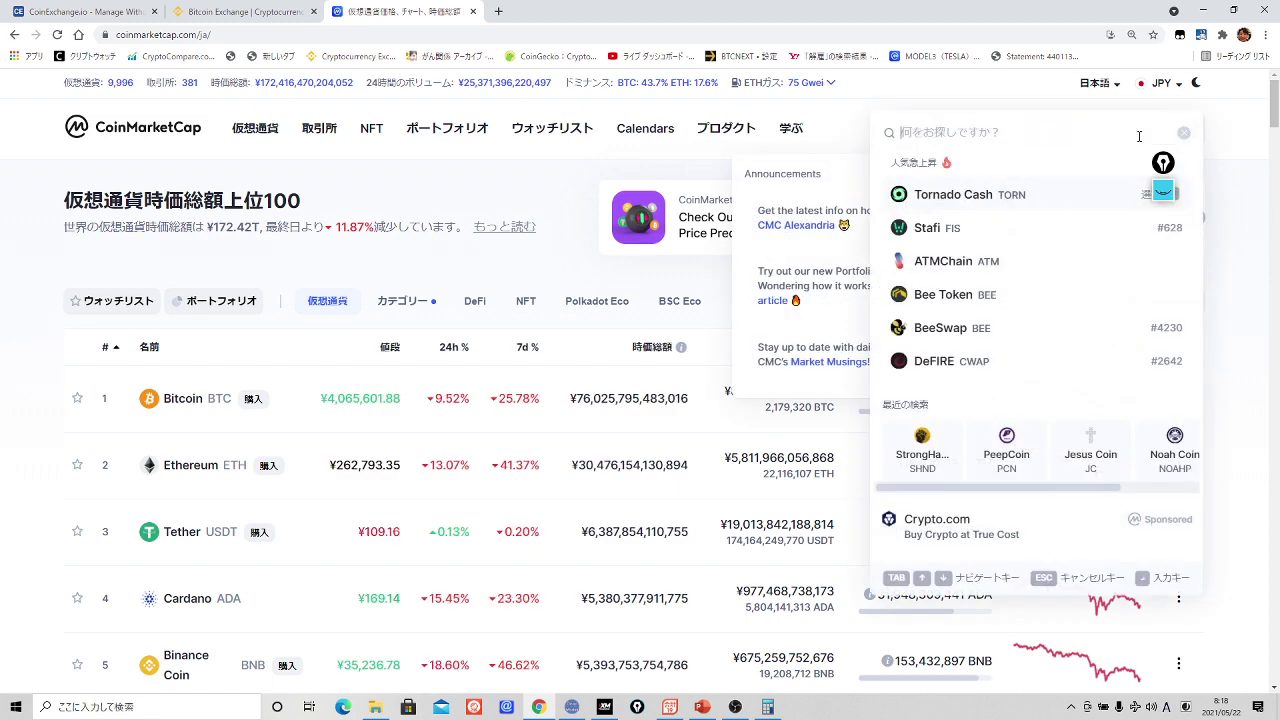
type("jc")
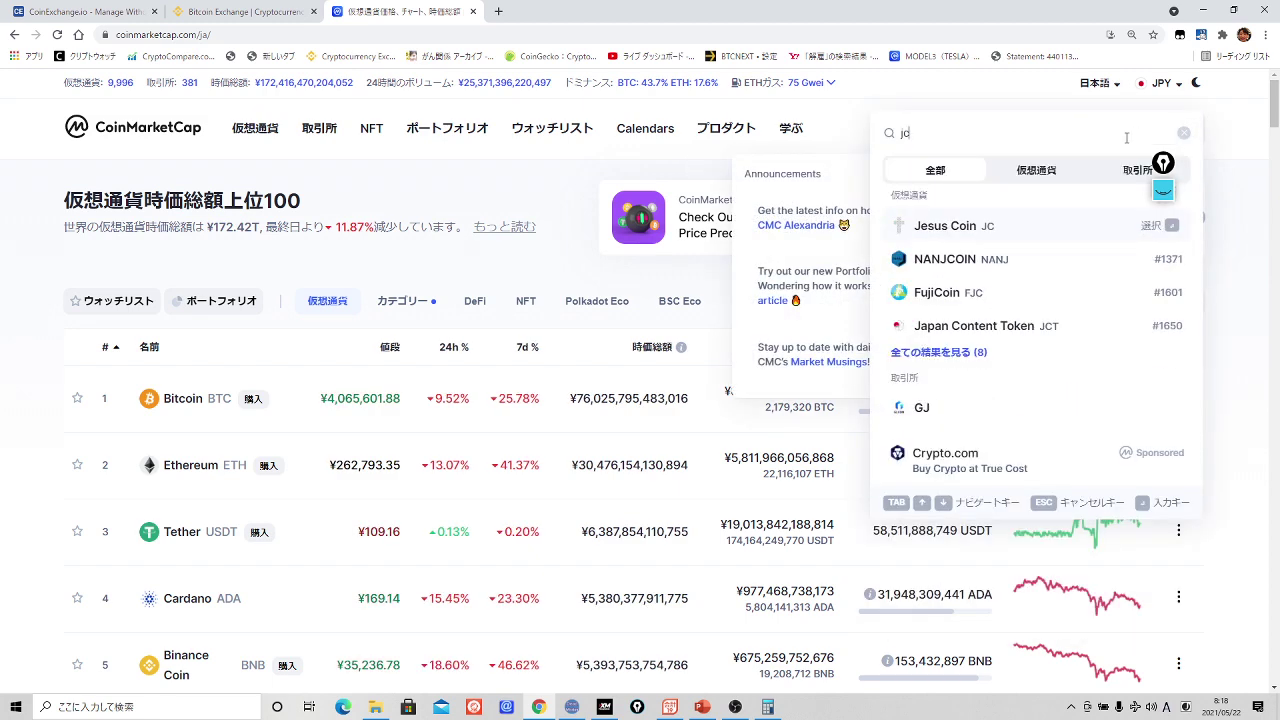
left_click(1000, 238)
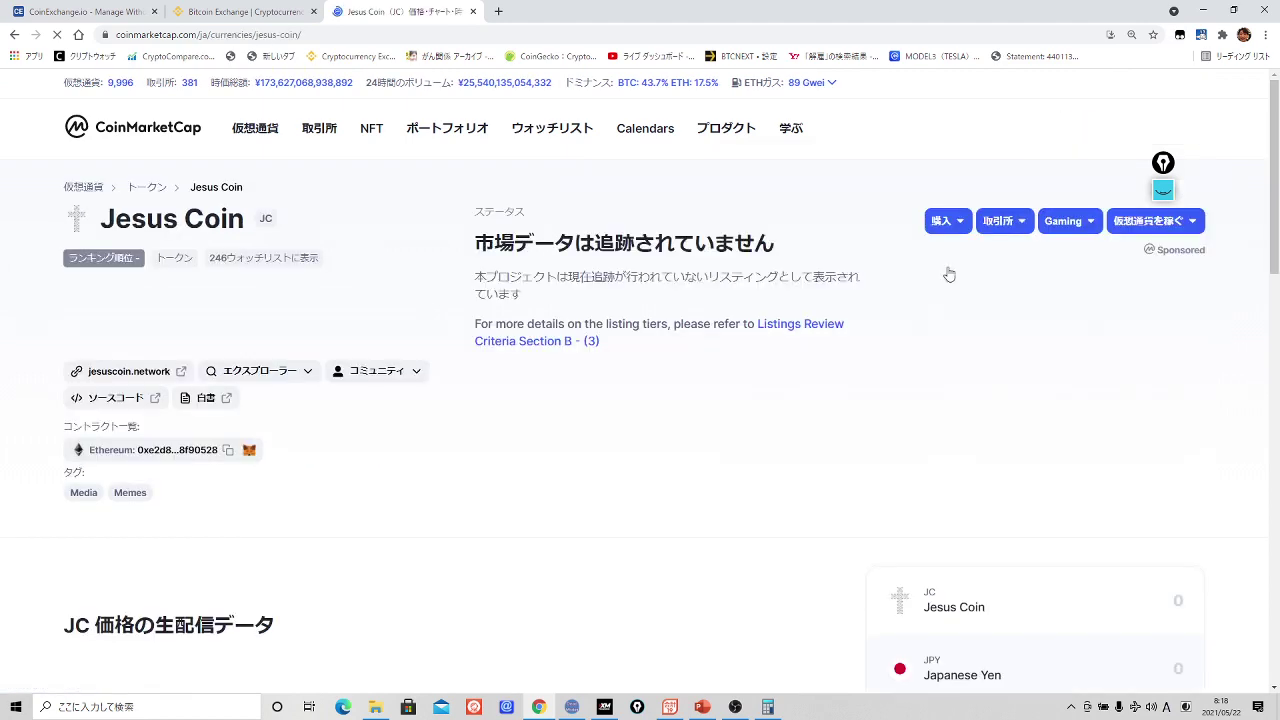
scroll(512, 355, "down", 1)
scroll(512, 355, "down", 8)
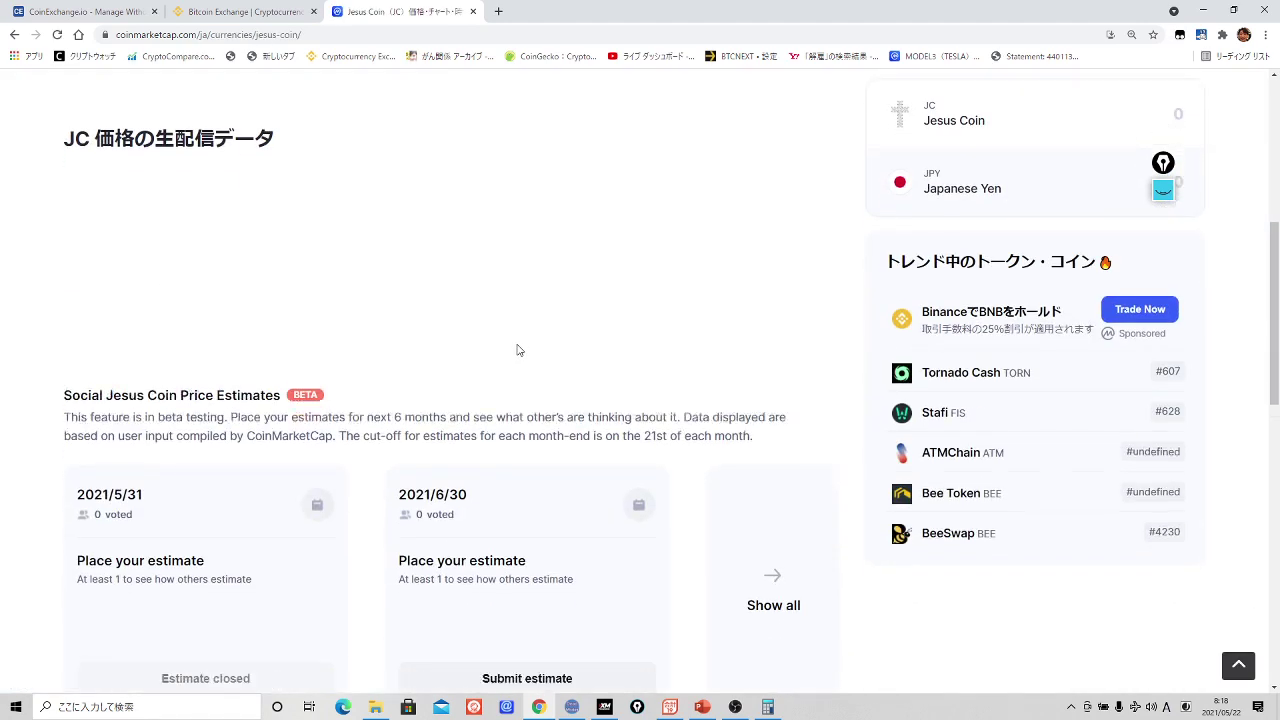
scroll(517, 350, "up", 8)
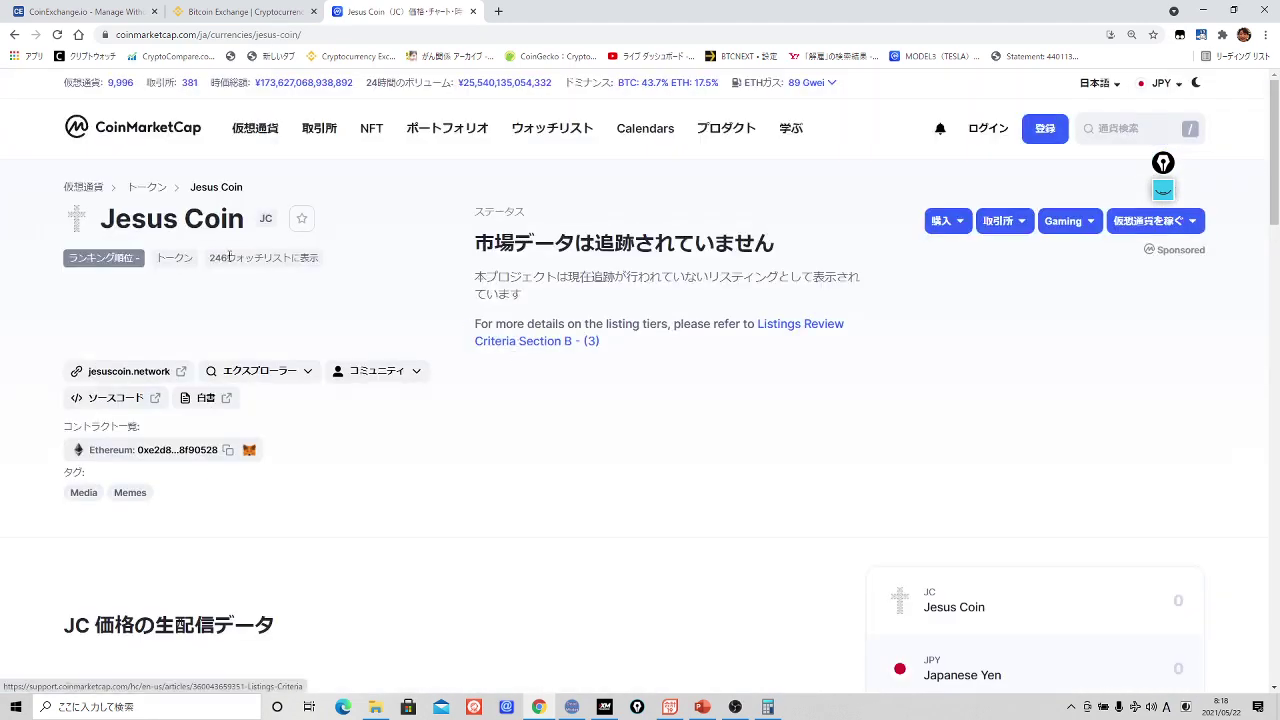
left_click(137, 139)
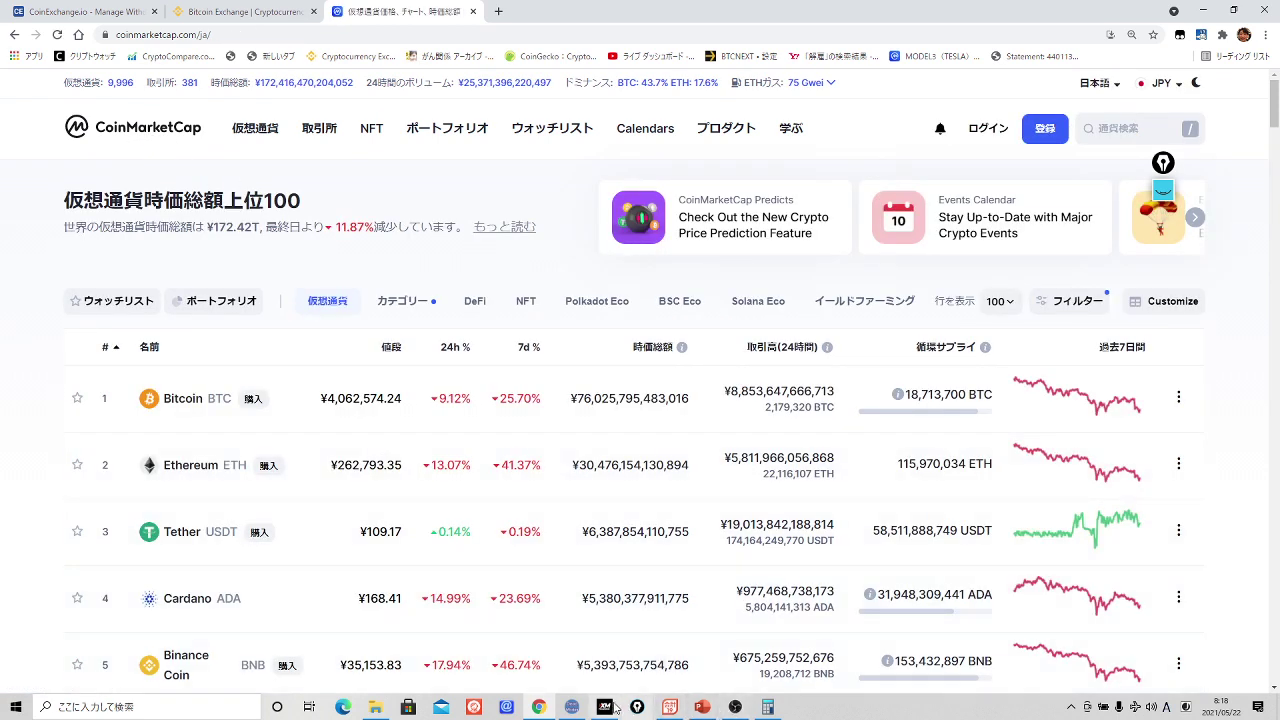
- Select ピープコイン (PCN) as the currency for the new withdrawal address on CoinExchange
left_click(80, 12)
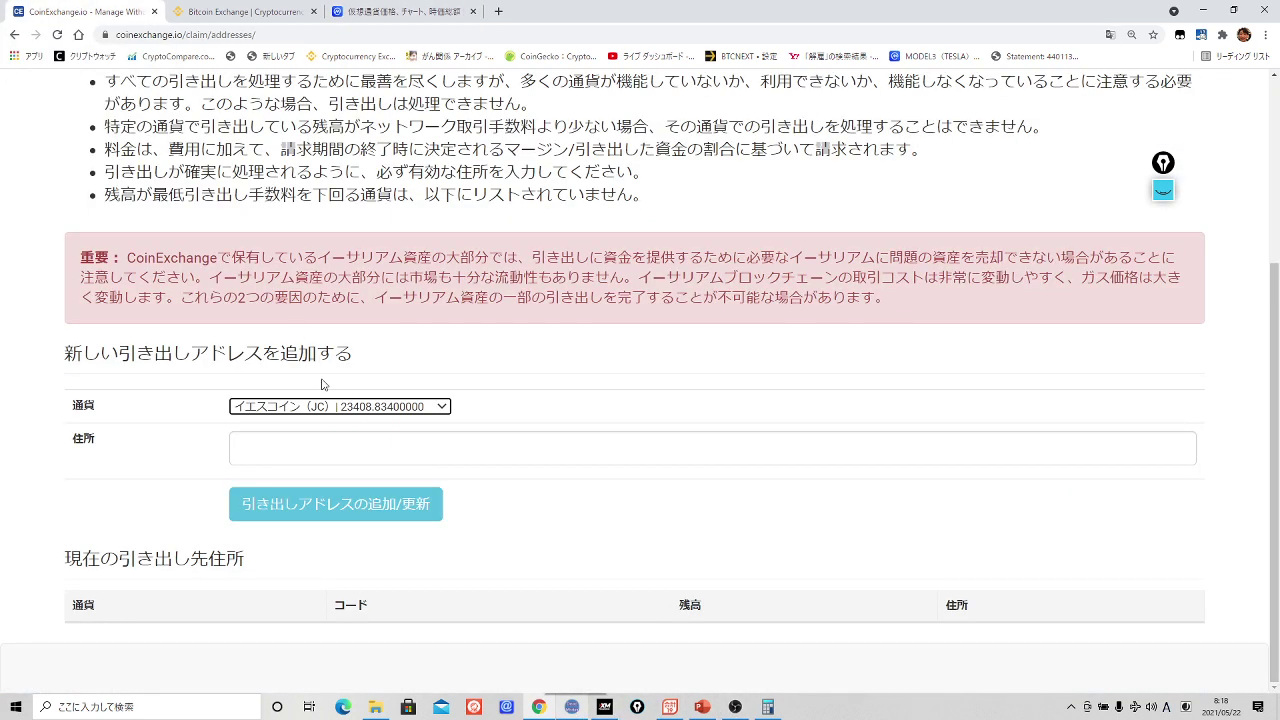
left_click(337, 409)
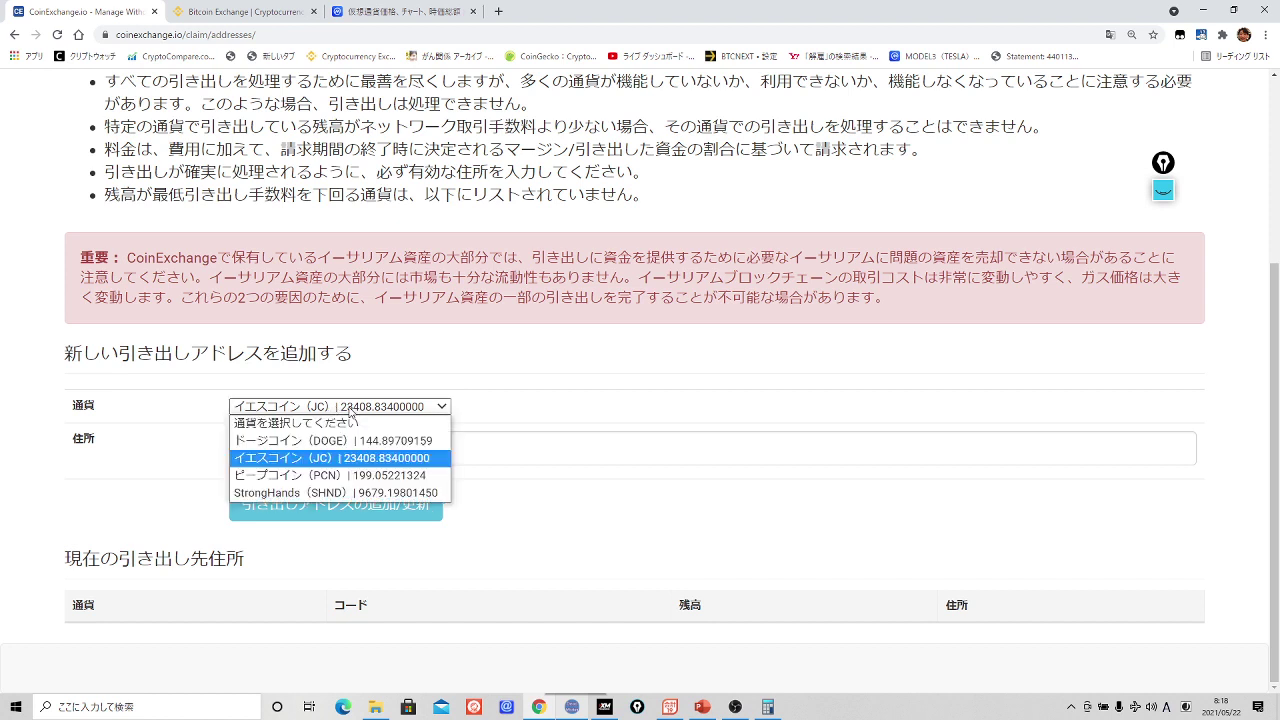
left_click(352, 476)
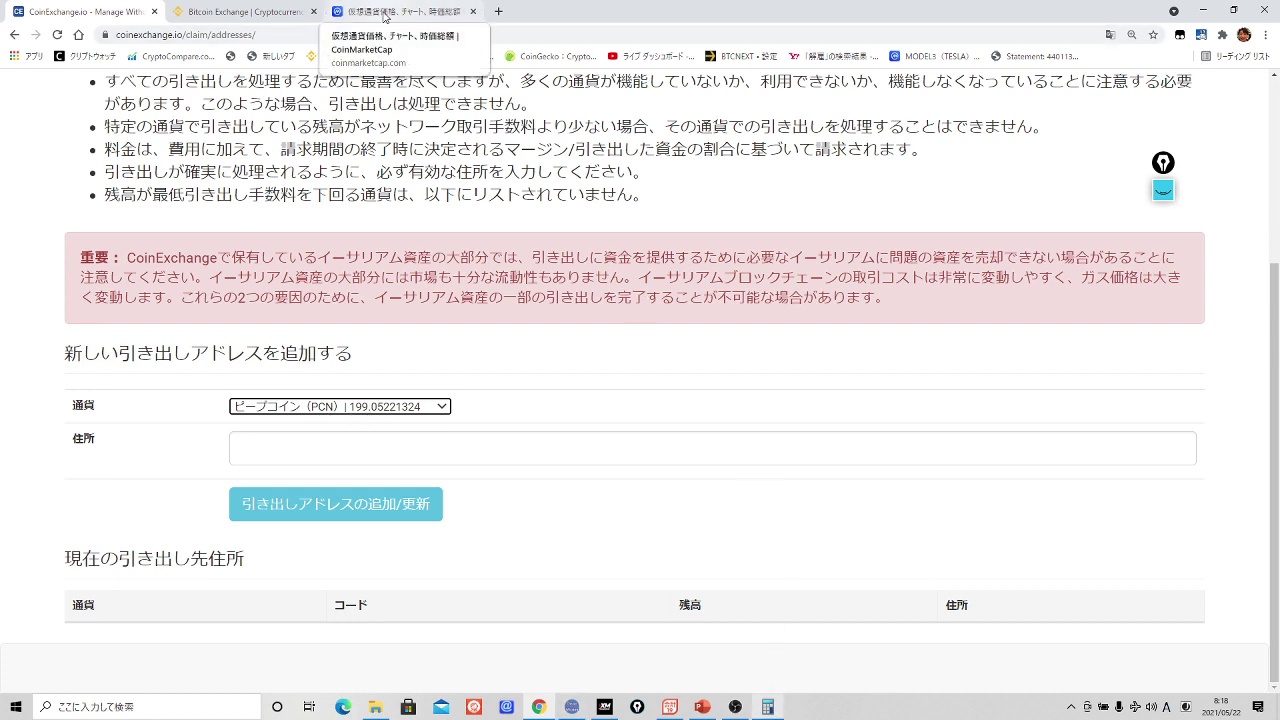
- Search CoinMarketCap for pcn and open the PeepCoin page to check its price
left_click(383, 14)
left_click(1124, 130)
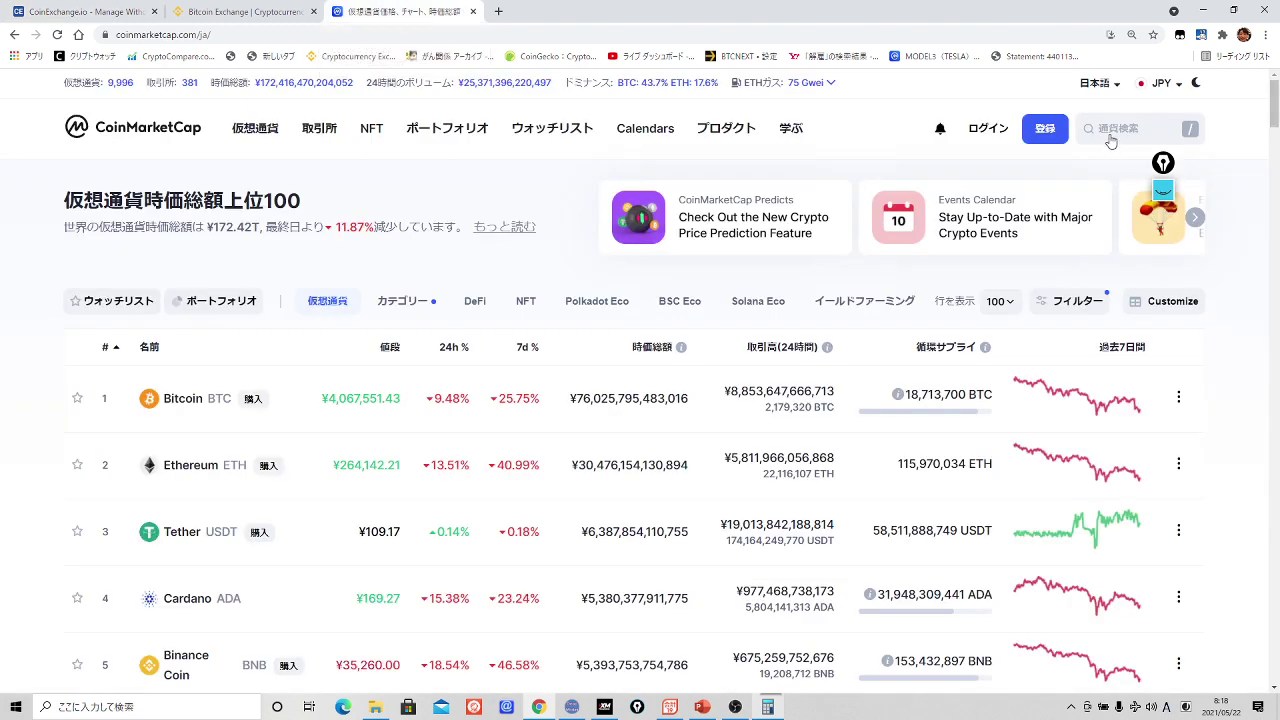
type("p")
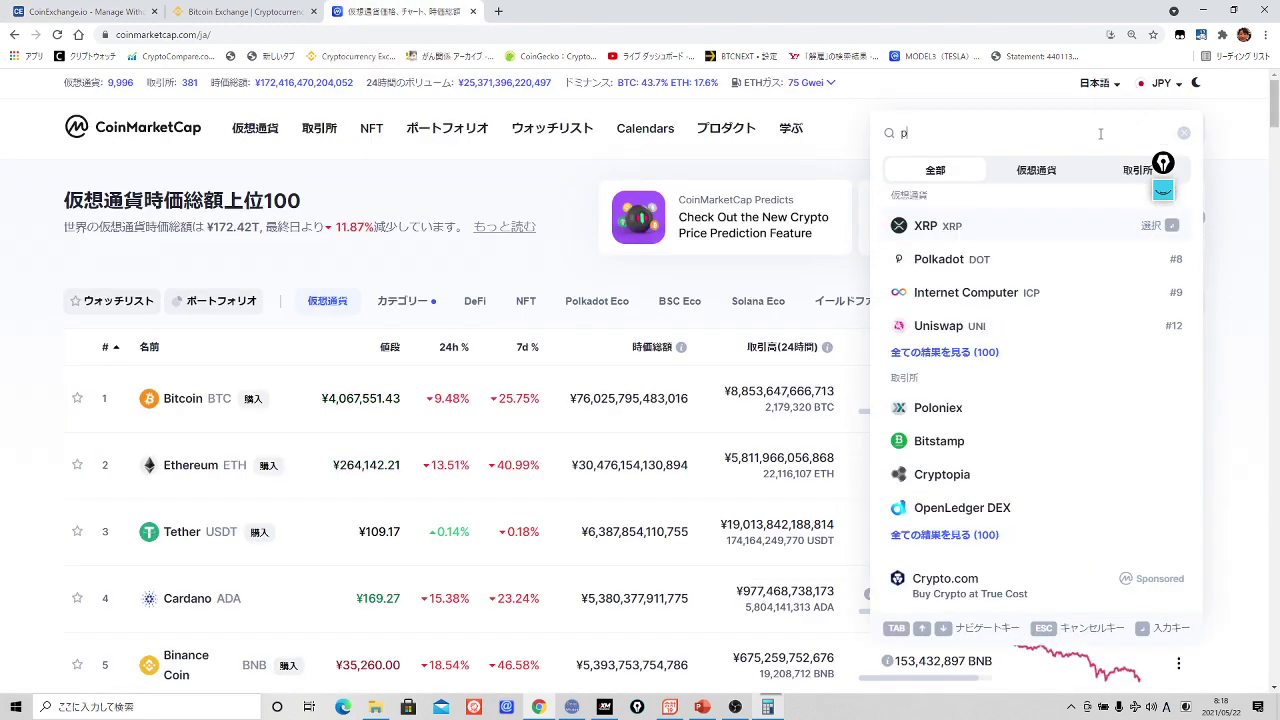
type("cn")
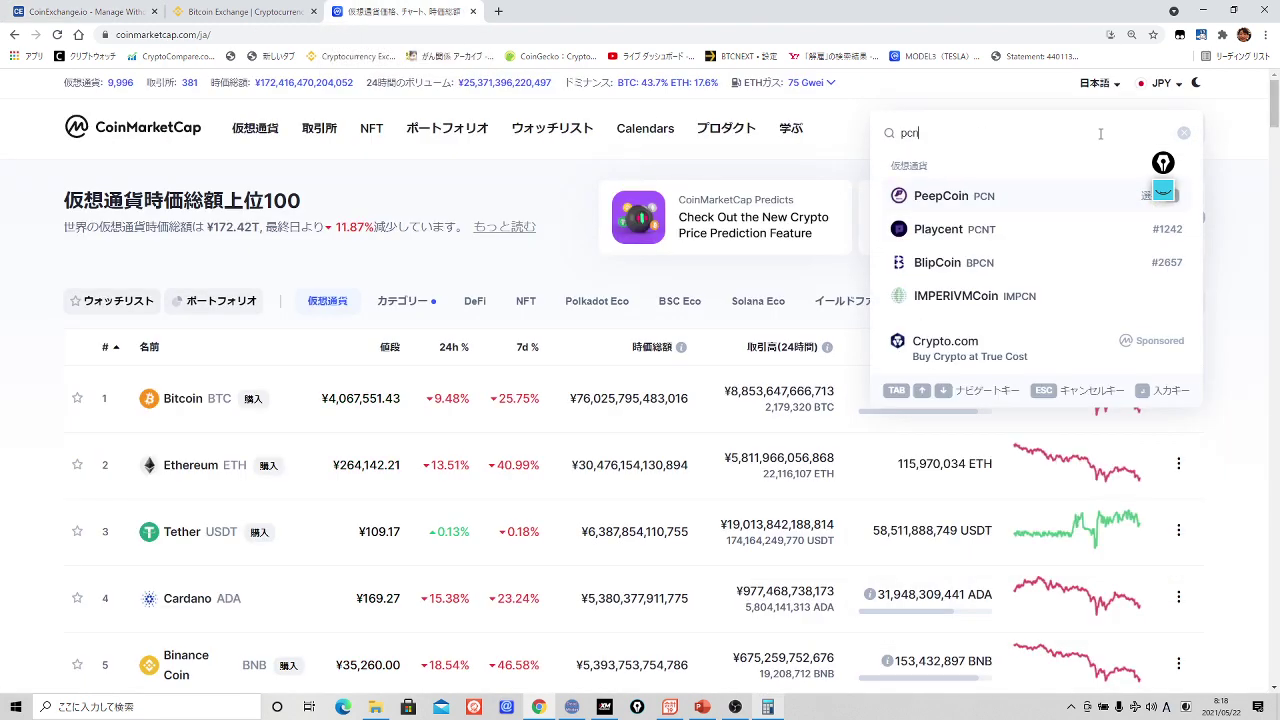
left_click(1028, 196)
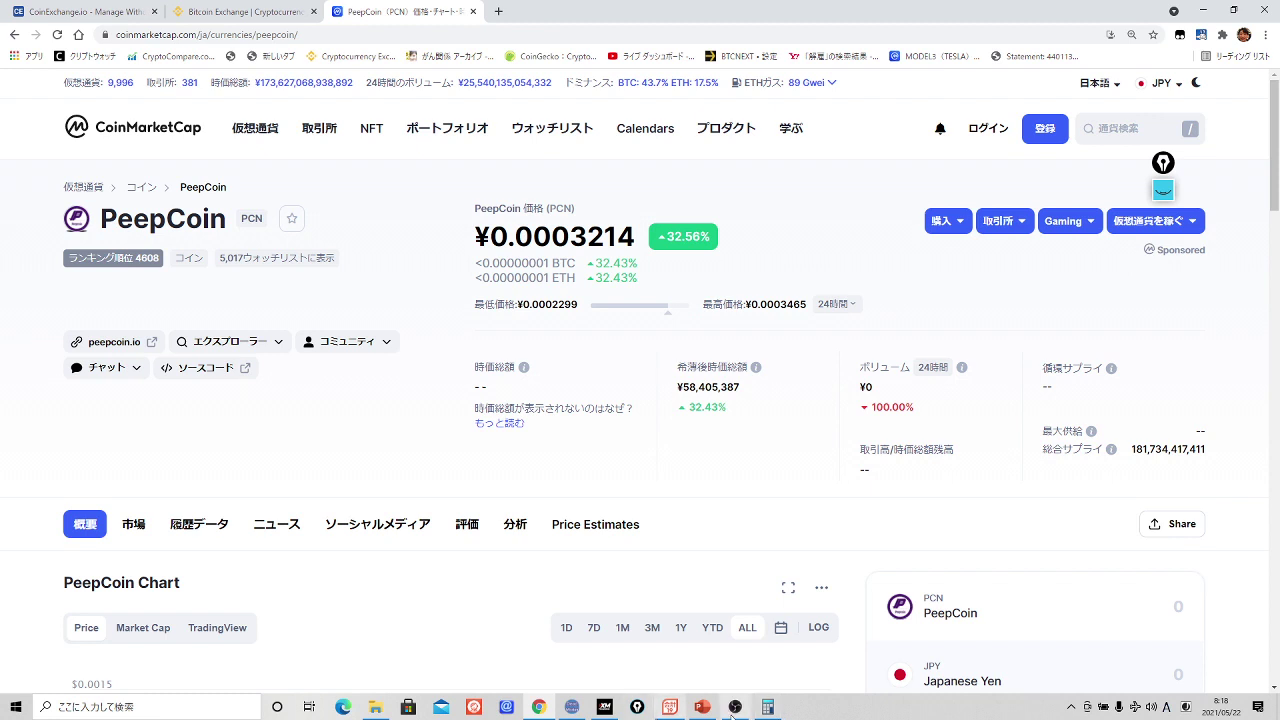
- Clear the Windows calculator and enter the PeepCoin price 0.0003214 as the first factor of a multiplication
left_click(767, 706)
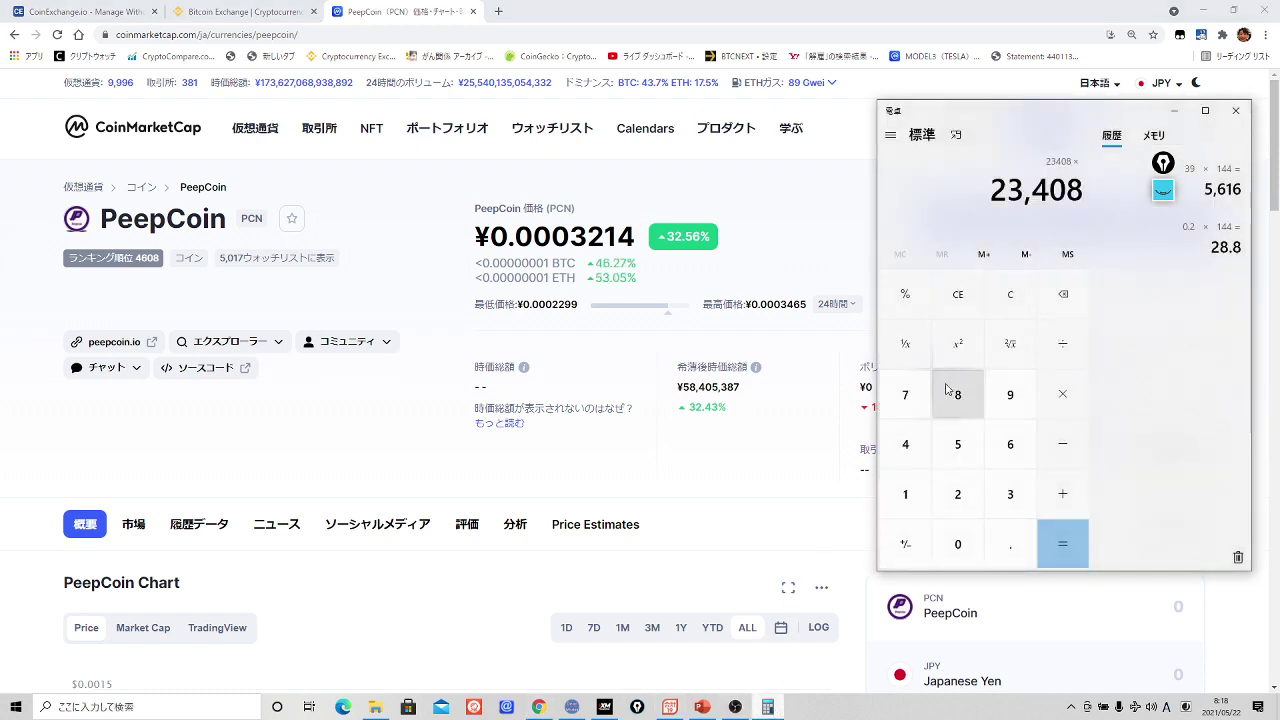
left_click(1003, 294)
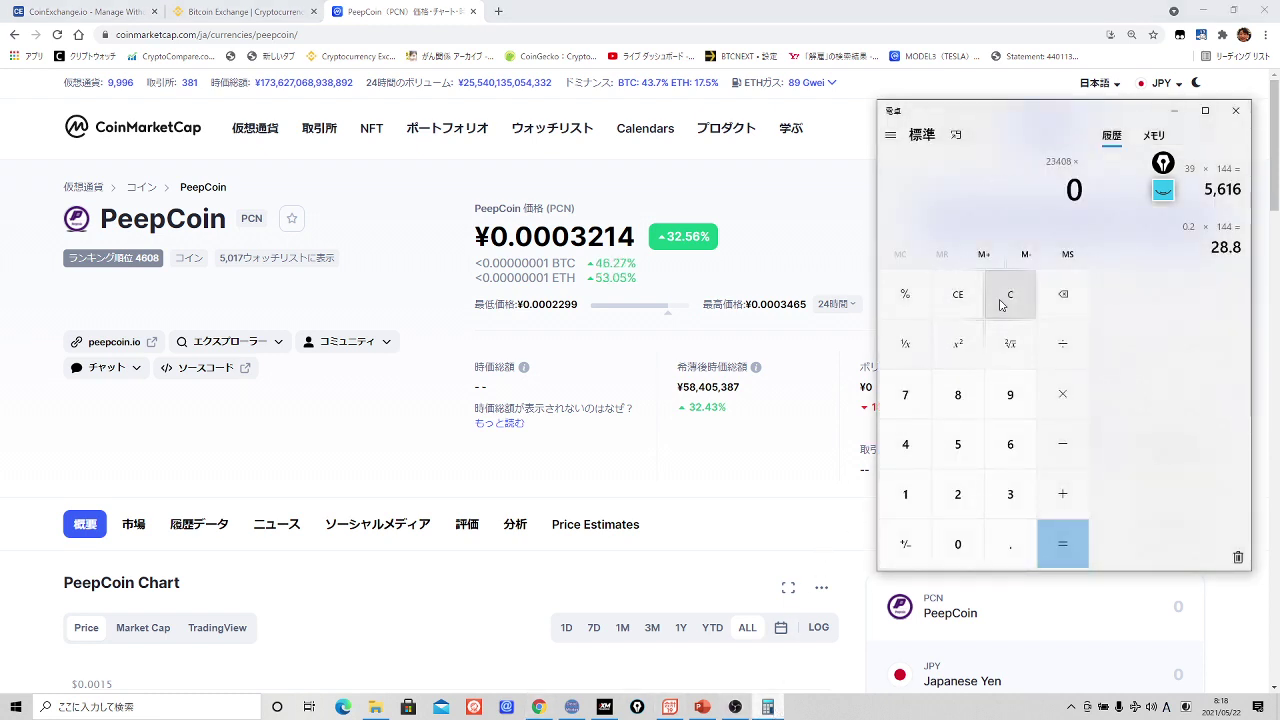
left_click(991, 527)
type("000")
left_click(1010, 494)
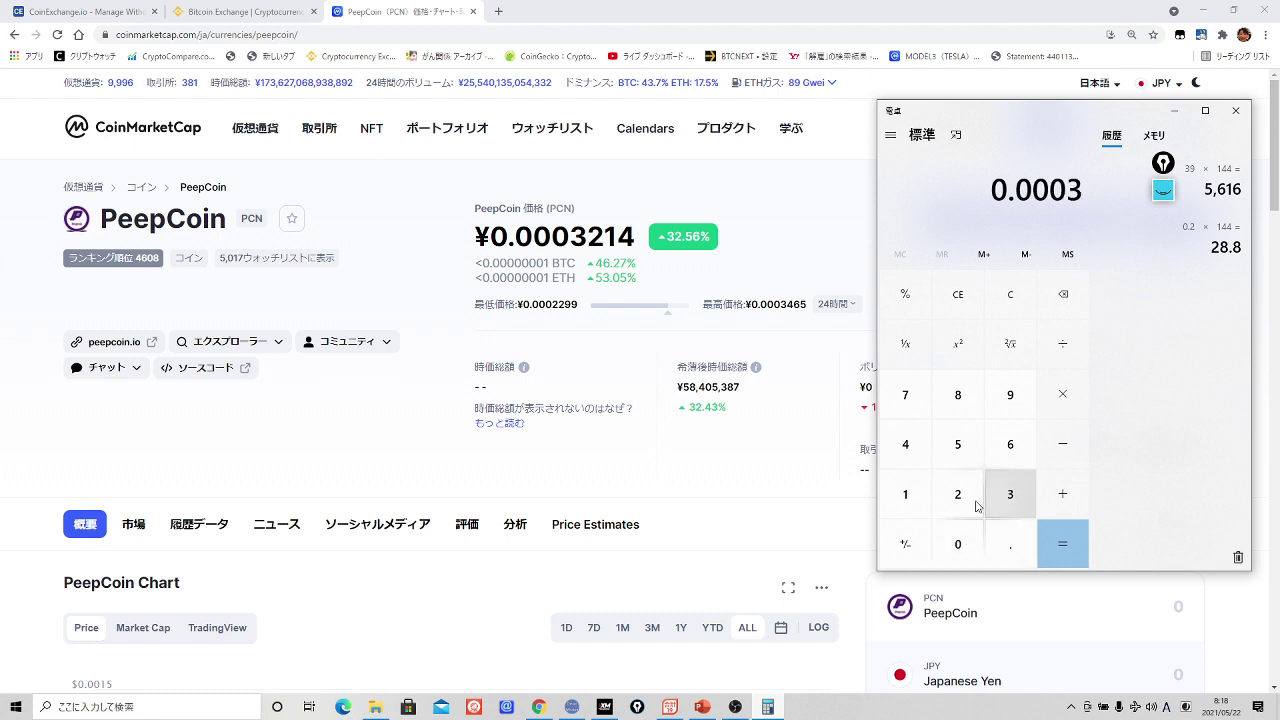
left_click(957, 494)
left_click(905, 494)
left_click(905, 444)
left_click(1065, 398)
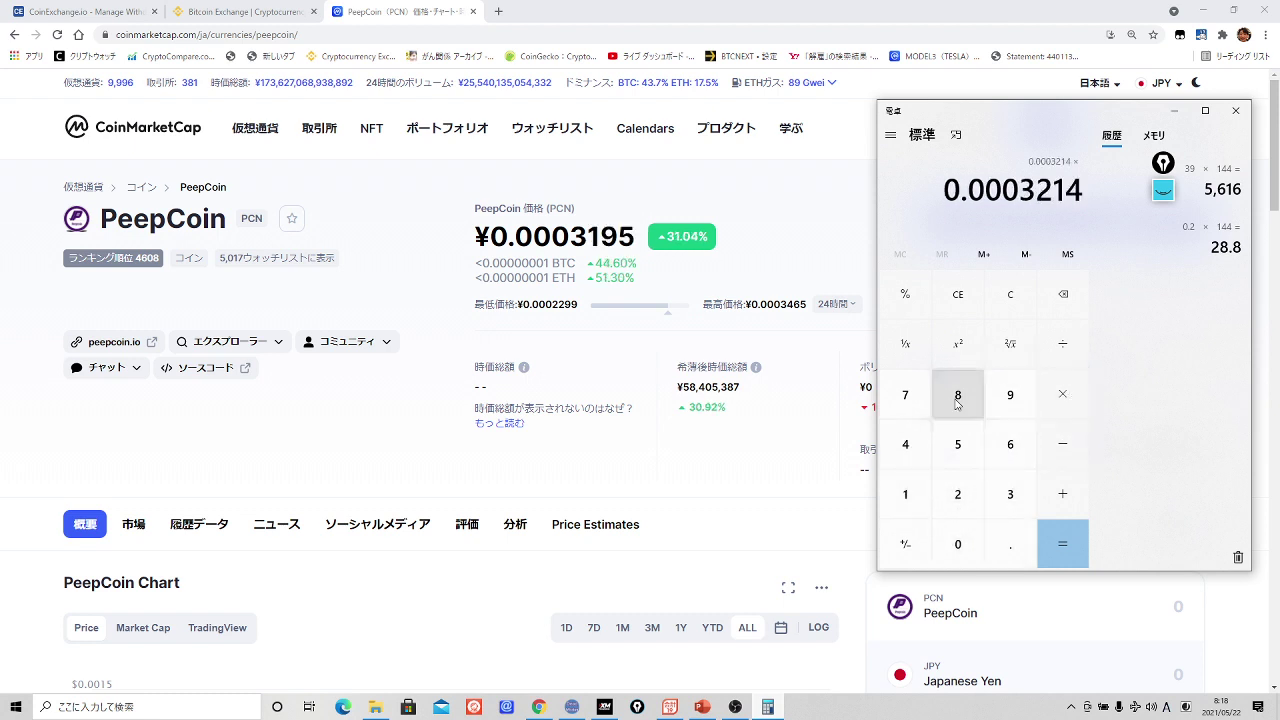
- Check the PCN balance on the CoinExchange page and complete the calculator multiplication with 199
left_click(80, 11)
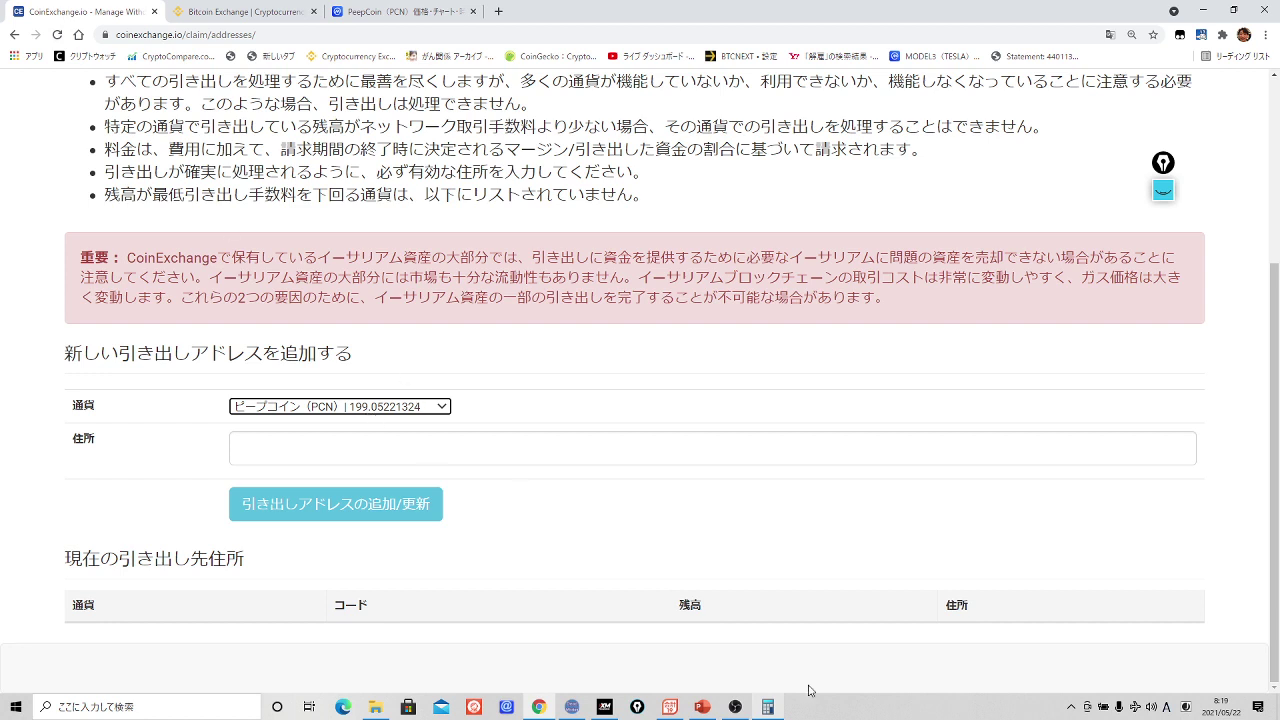
left_click(777, 710)
left_click(906, 496)
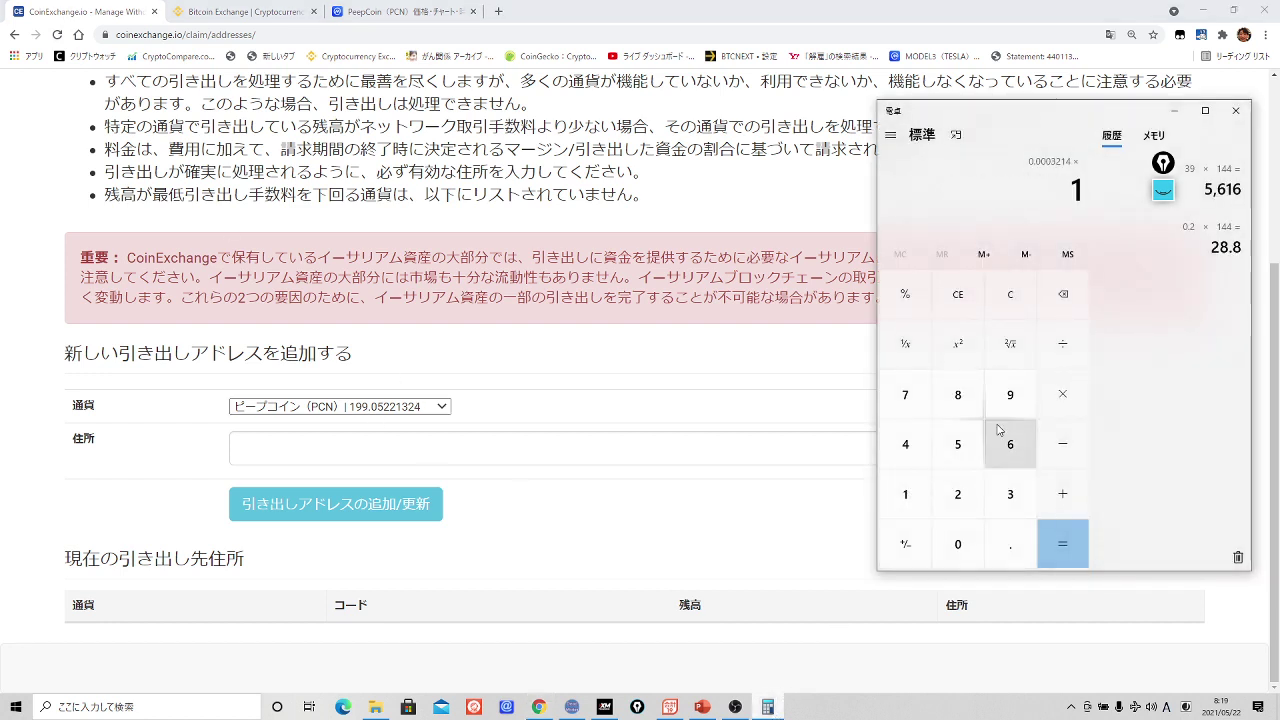
left_click(1010, 394)
left_click(1010, 394)
left_click(1064, 542)
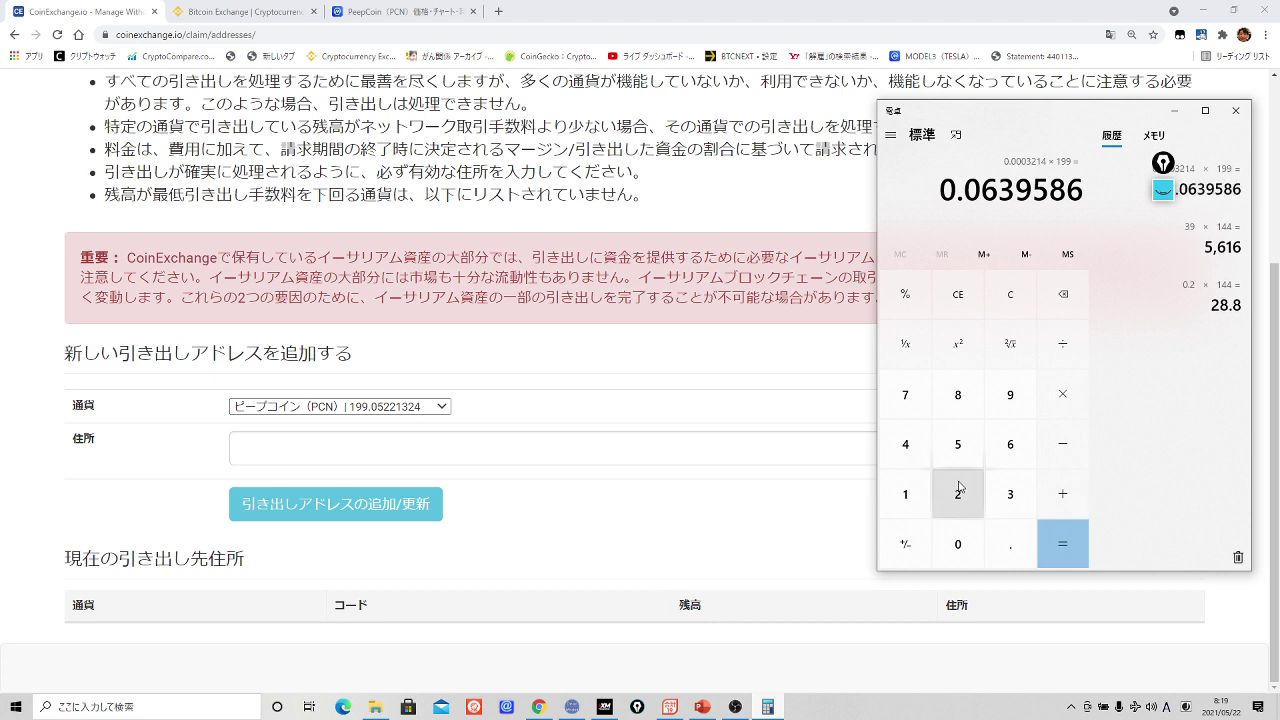
- Select StrongHands (SHND) as the withdrawal currency and enter its balance 9679 as the first factor of a new calculator multiplication
left_click(419, 408)
left_click(430, 492)
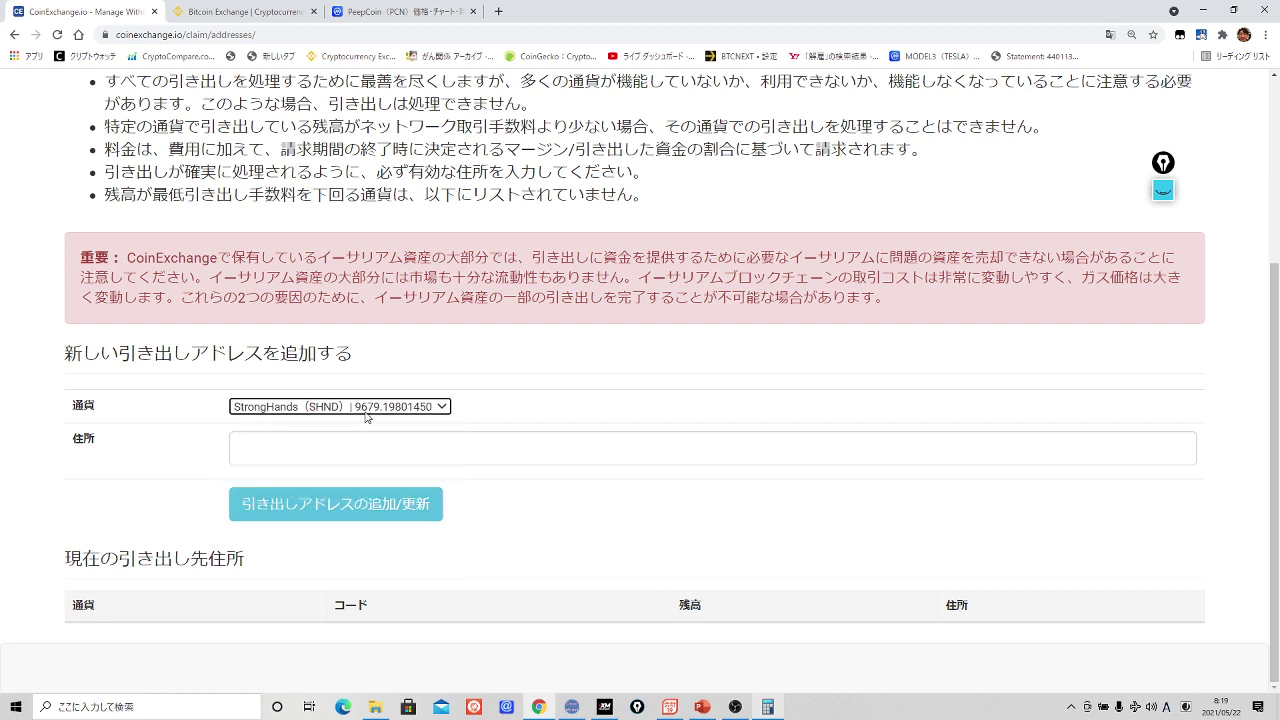
left_click(778, 707)
left_click(1010, 295)
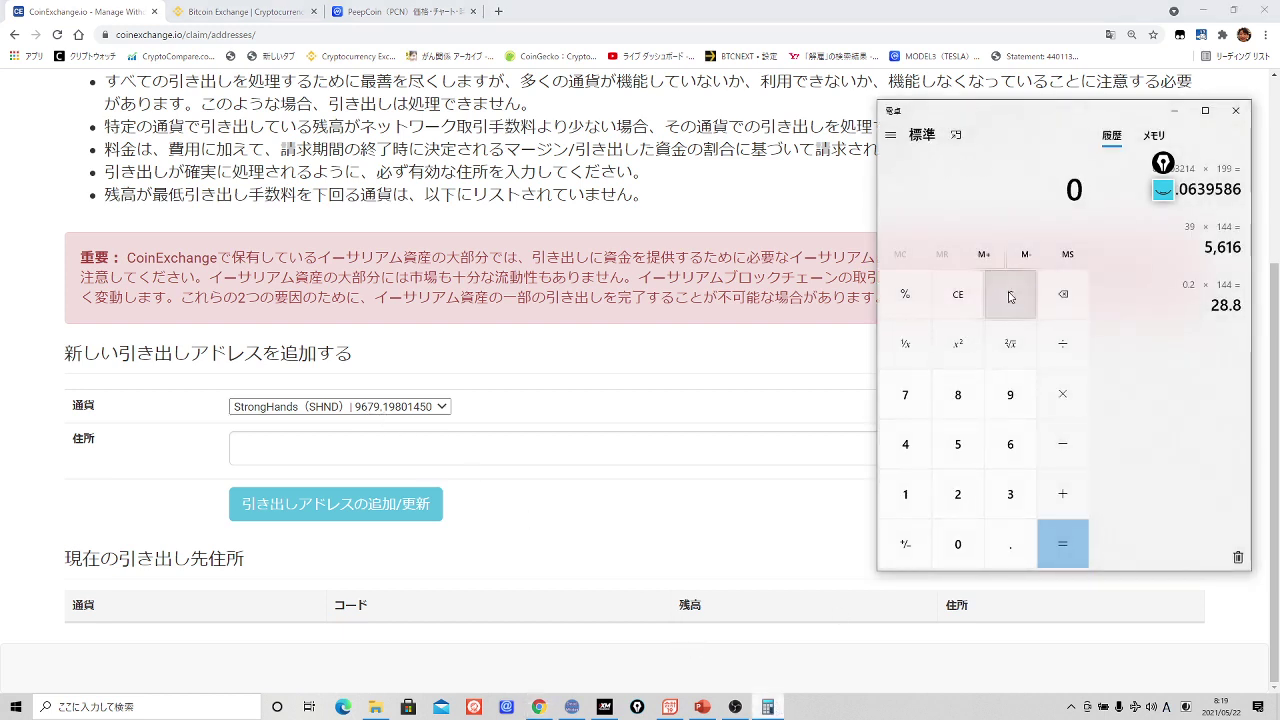
left_click(1010, 395)
left_click(1010, 445)
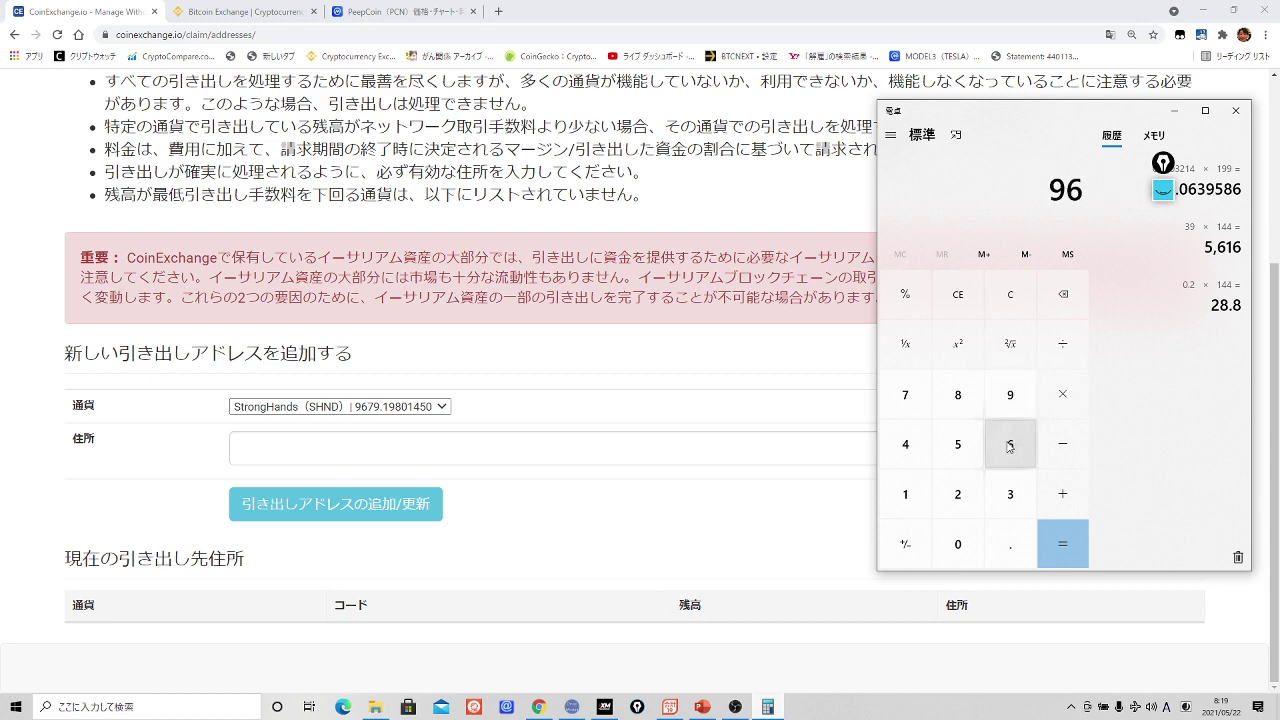
left_click(905, 395)
left_click(1010, 395)
left_click(1063, 395)
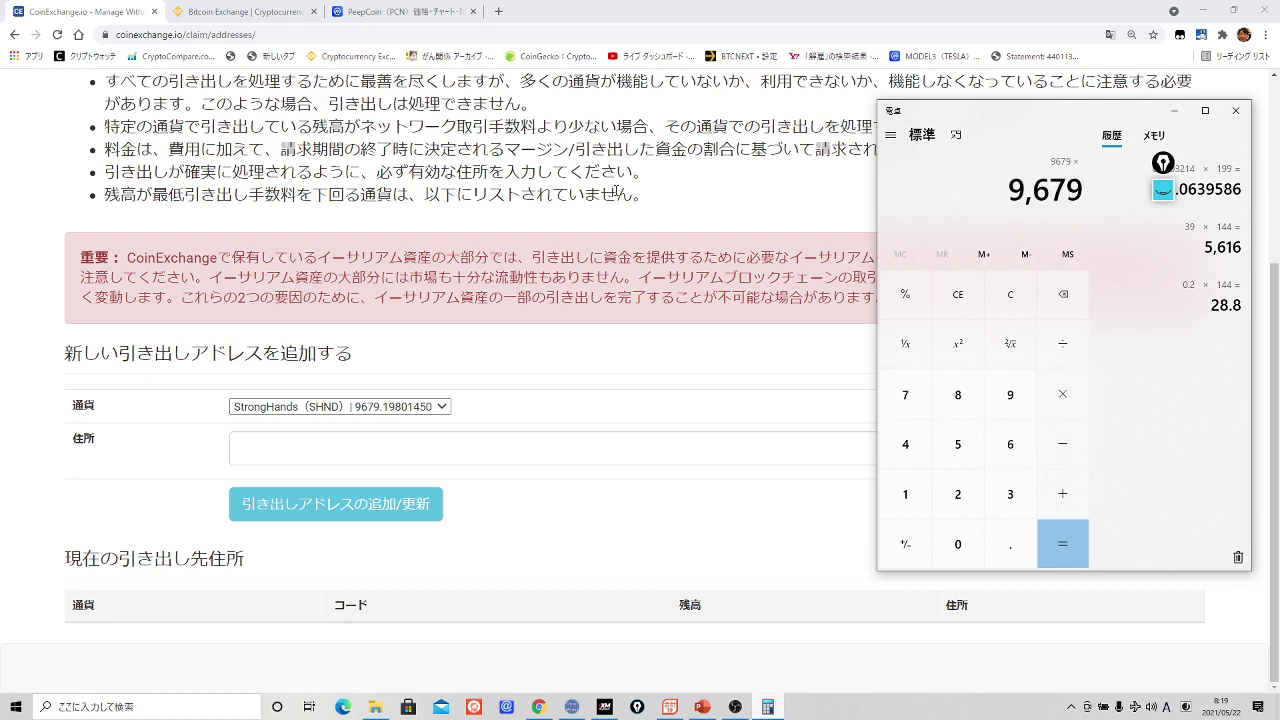
- Search CoinMarketCap for shnd and open the StrongHands page to check its price
left_click(406, 14)
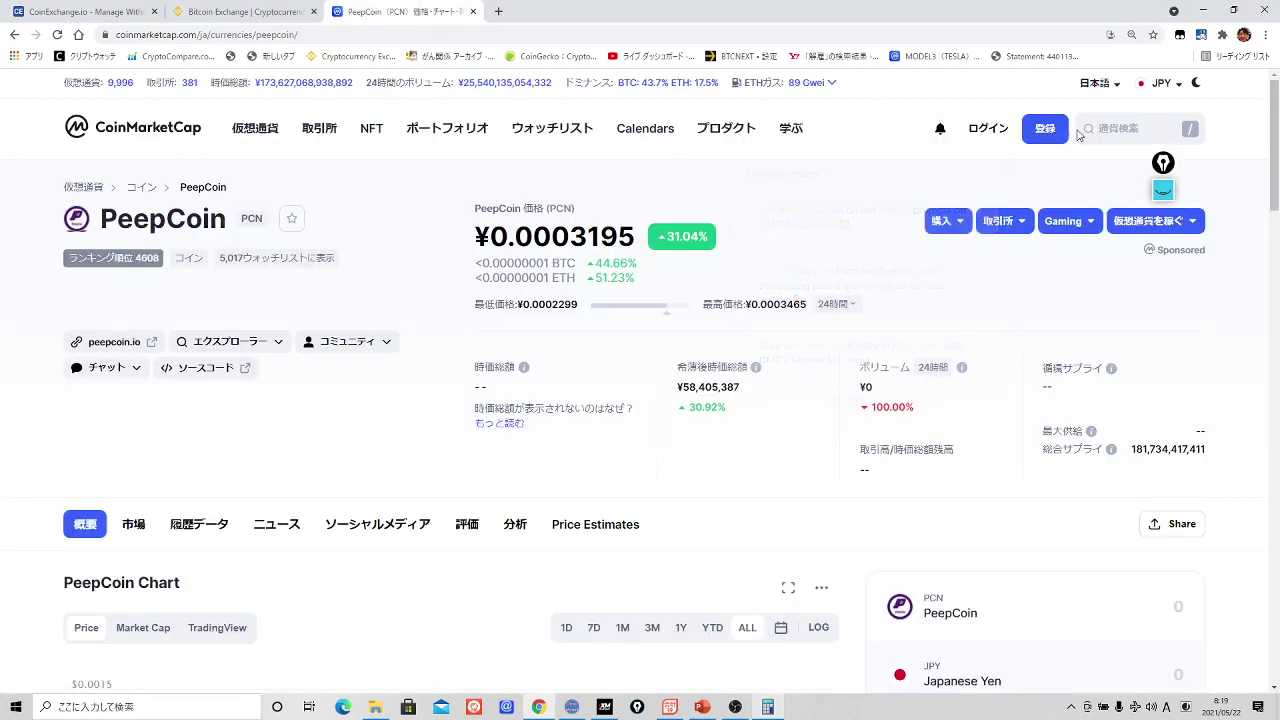
left_click(97, 12)
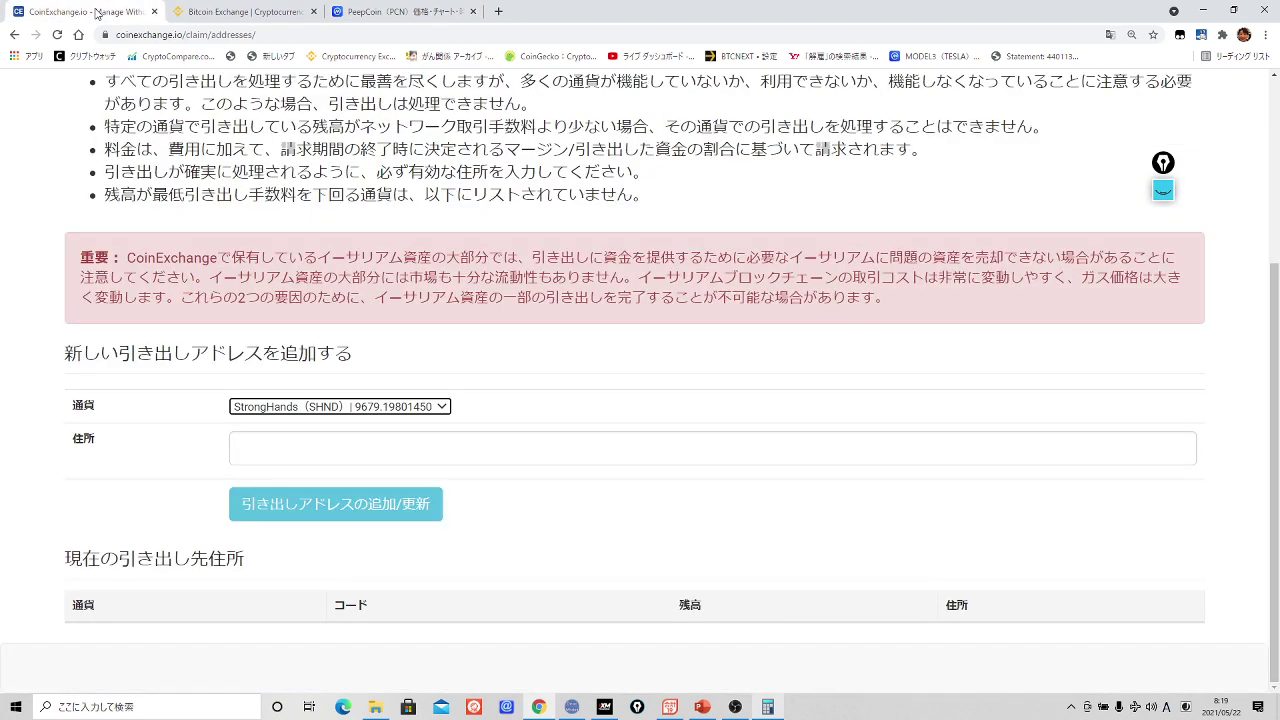
left_click(420, 13)
left_click(1129, 127)
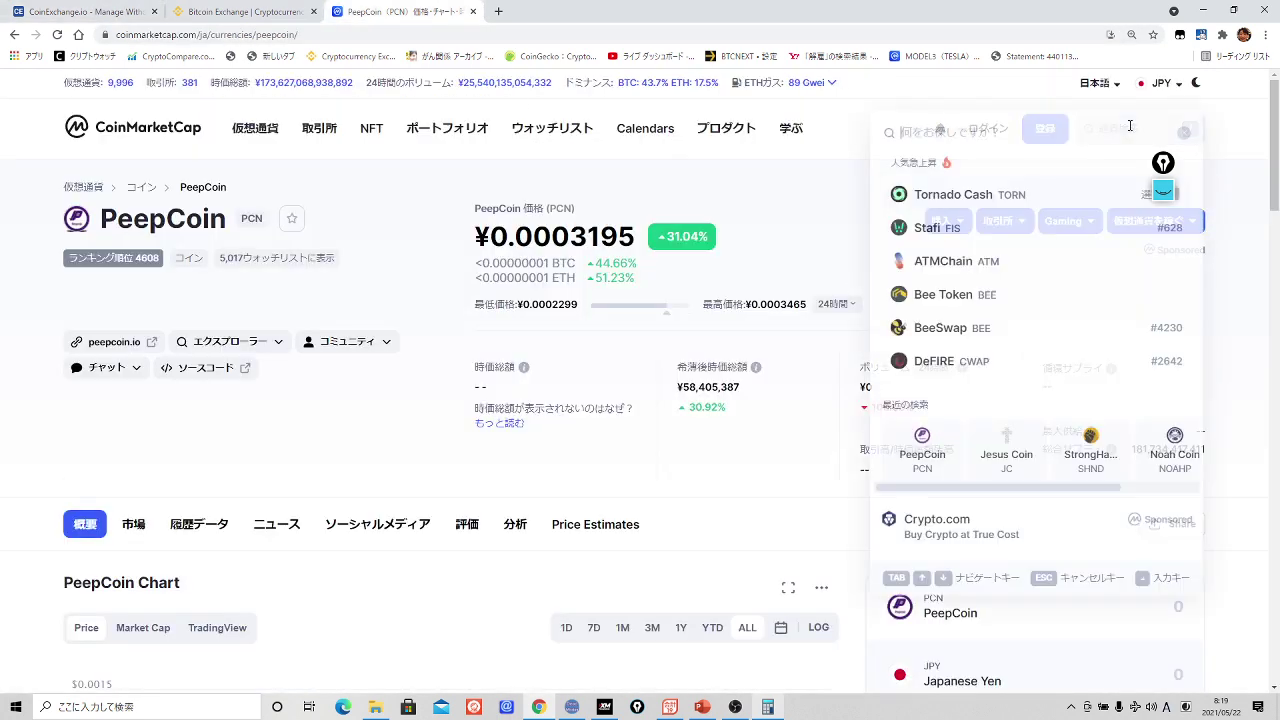
type("s")
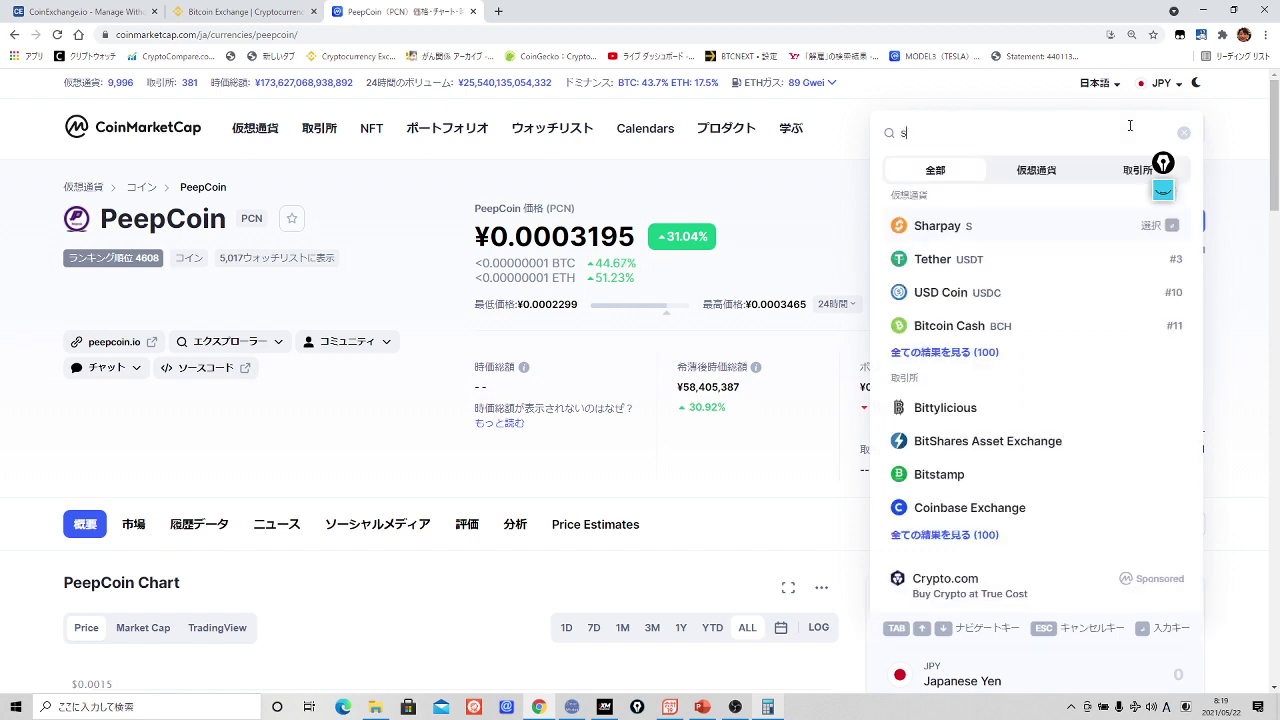
type("hnd")
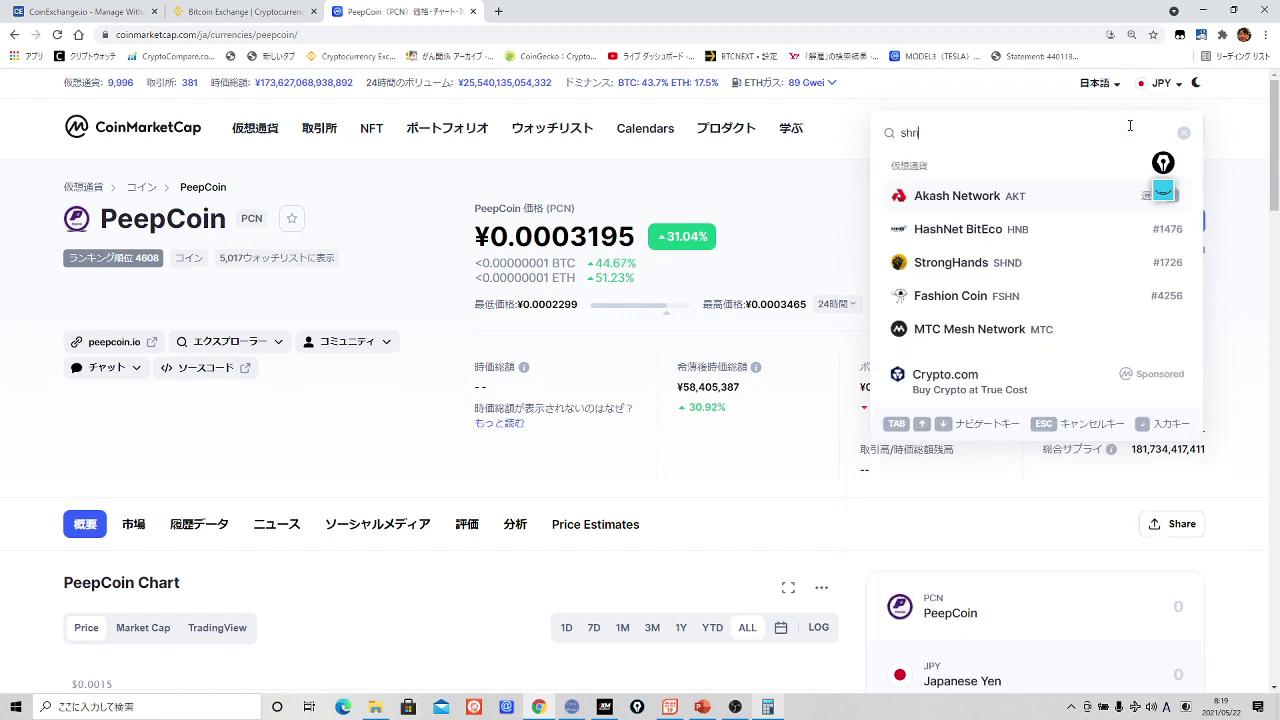
left_click(1015, 200)
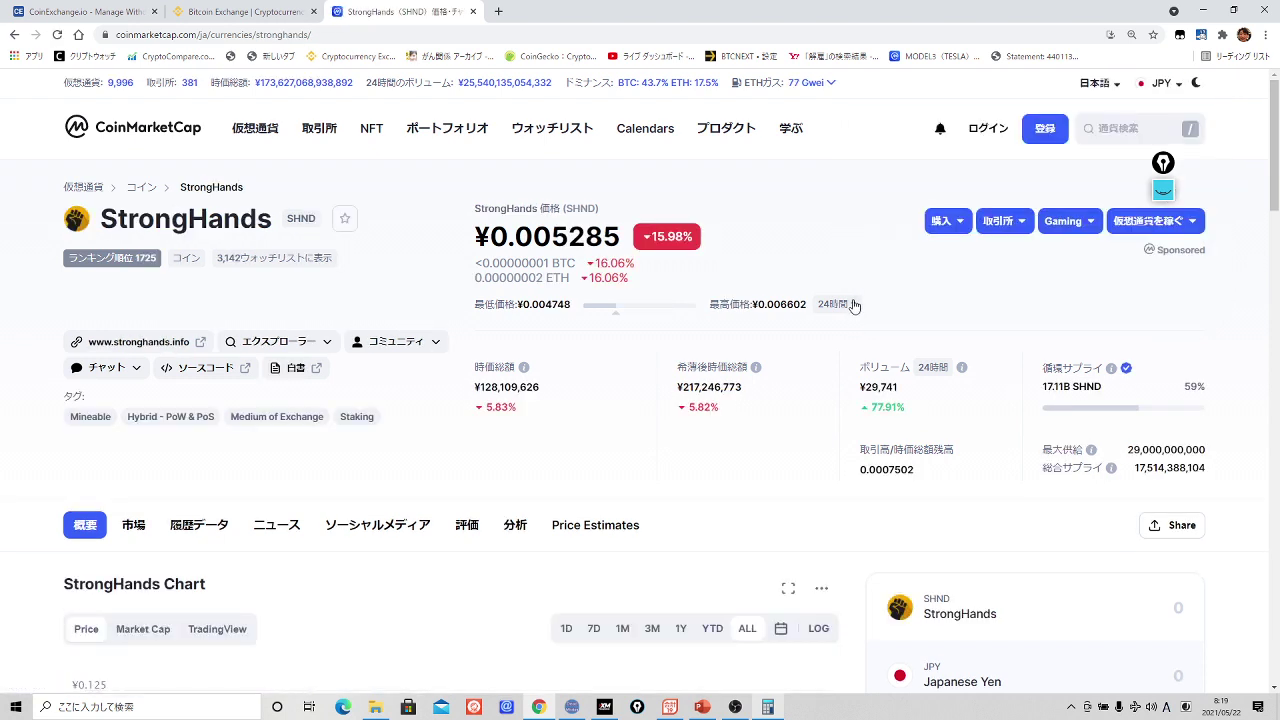
- Complete the calculator multiplication with the StrongHands price 0.005285, then return to the browser
left_click(766, 707)
left_click(958, 544)
type(".")
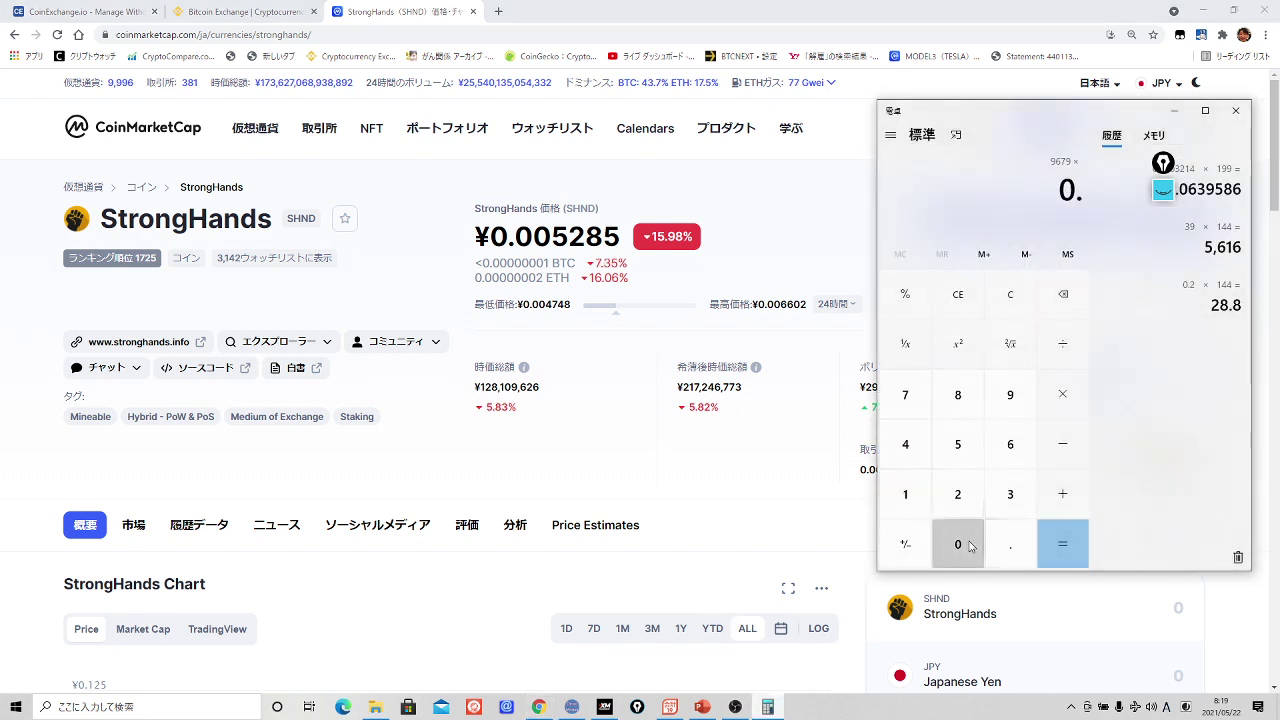
left_click(958, 544)
left_click(958, 544)
left_click(958, 444)
left_click(958, 494)
left_click(958, 394)
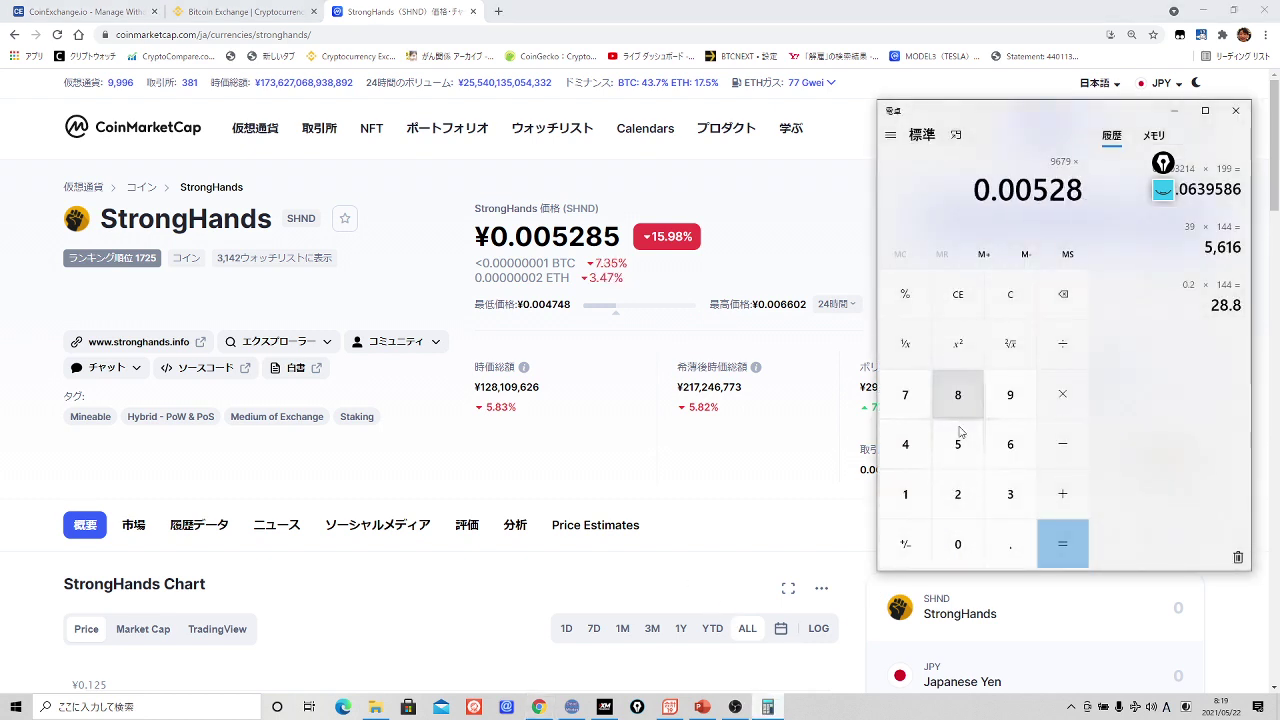
left_click(958, 444)
left_click(1070, 545)
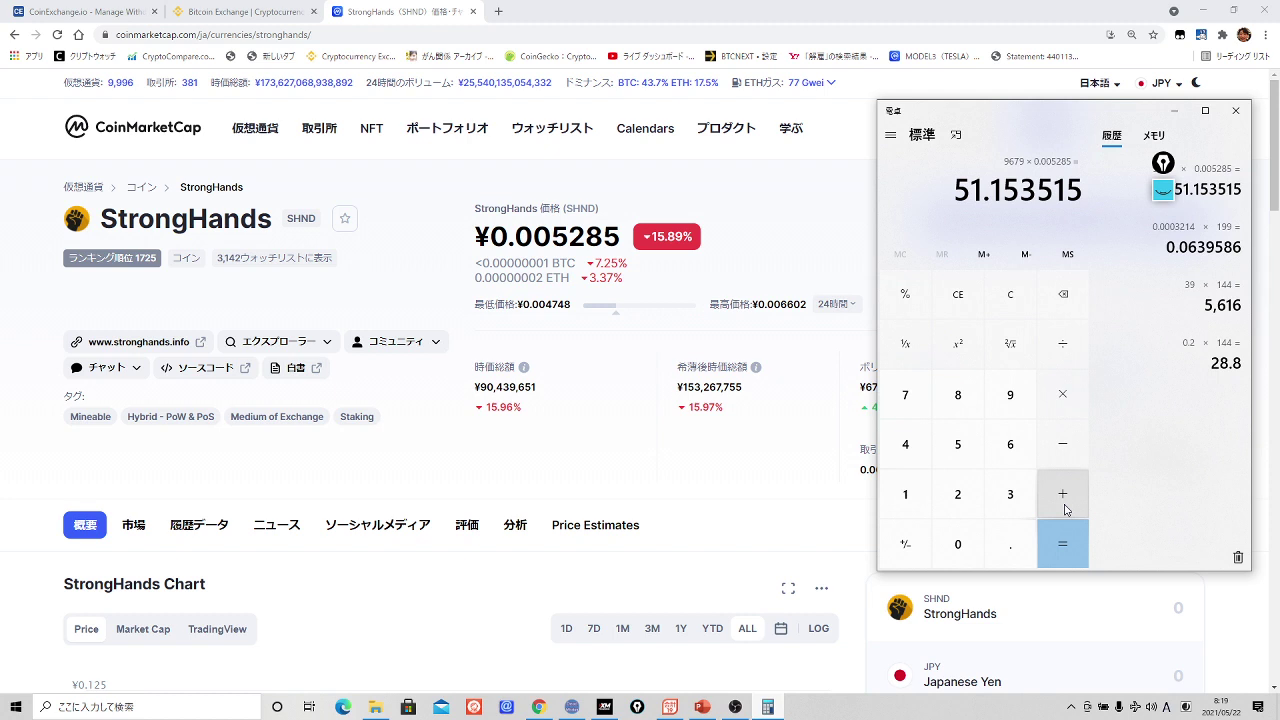
left_click(808, 202)
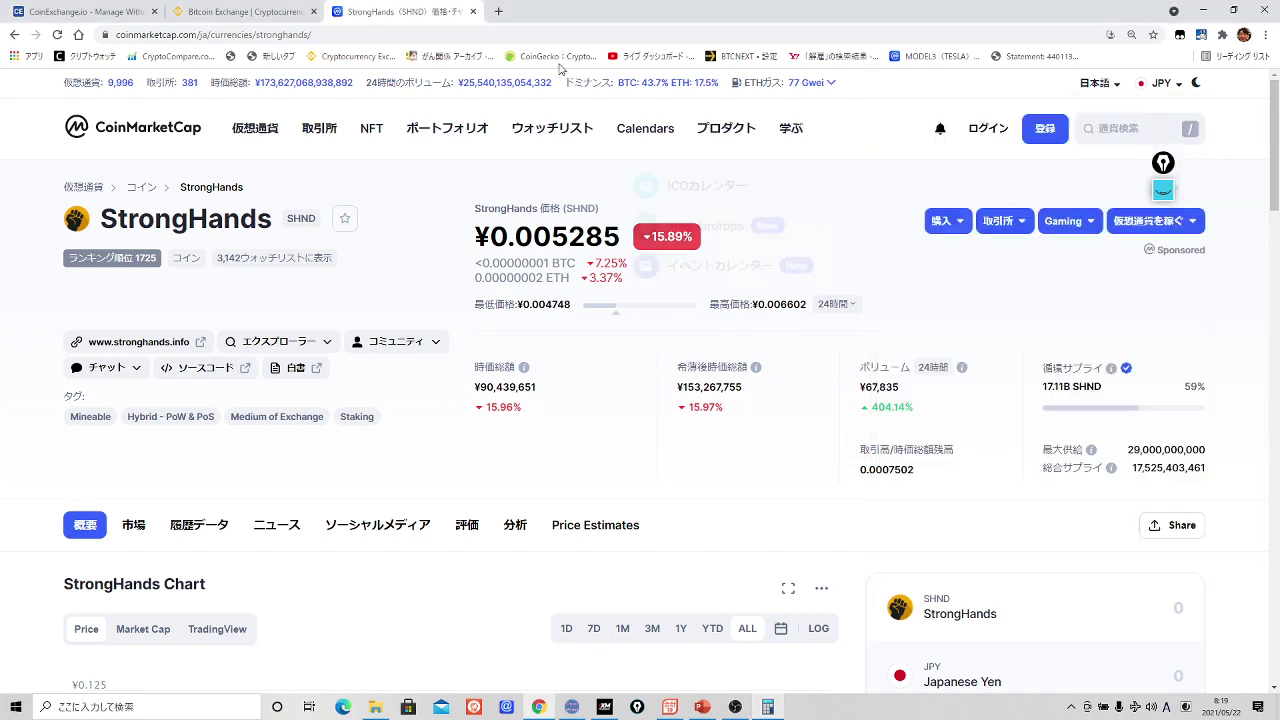
- Close the CoinMarketCap page and select ドージコイン (DOGE) as the currency for the new CoinExchange withdrawal address
left_click(477, 11)
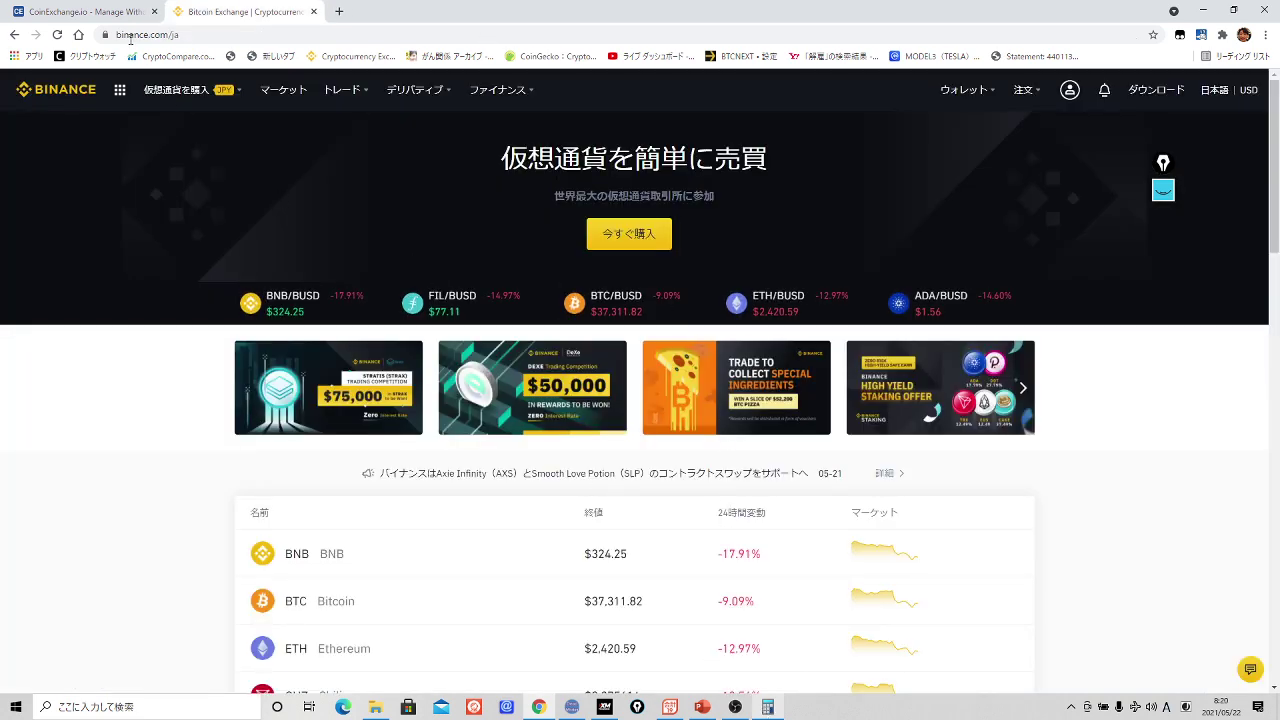
left_click(80, 11)
left_click(435, 408)
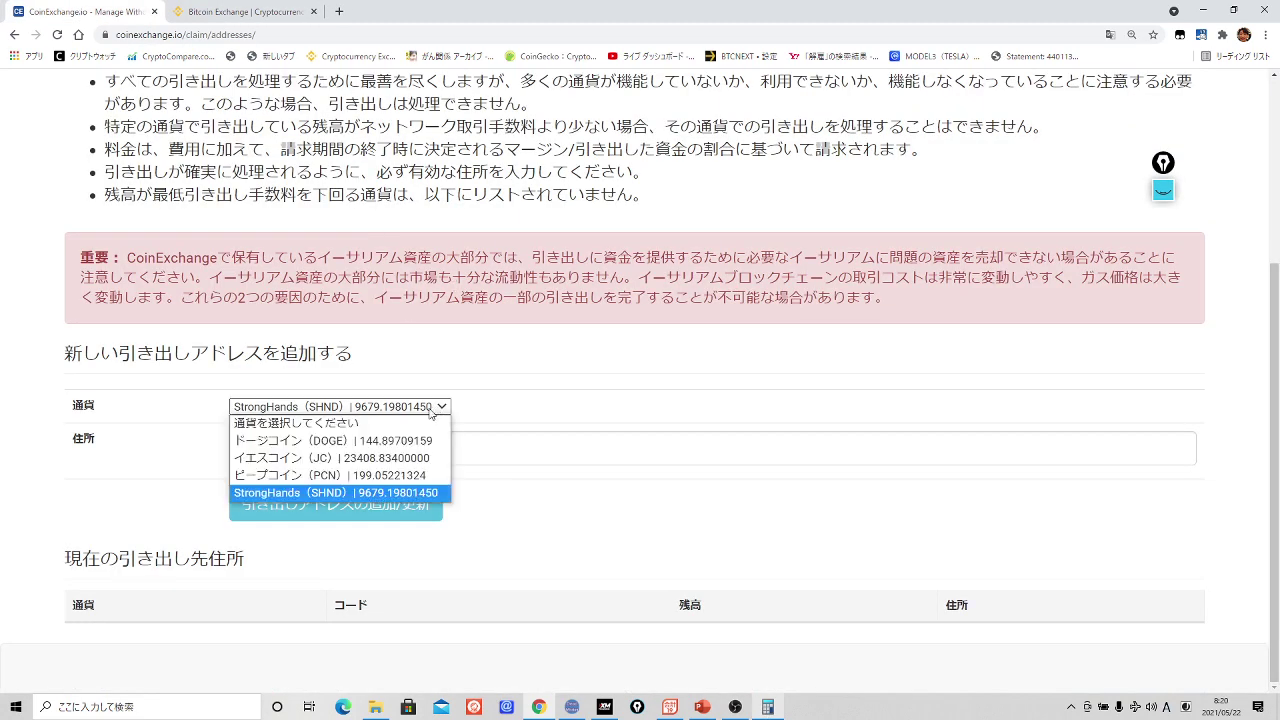
left_click(433, 436)
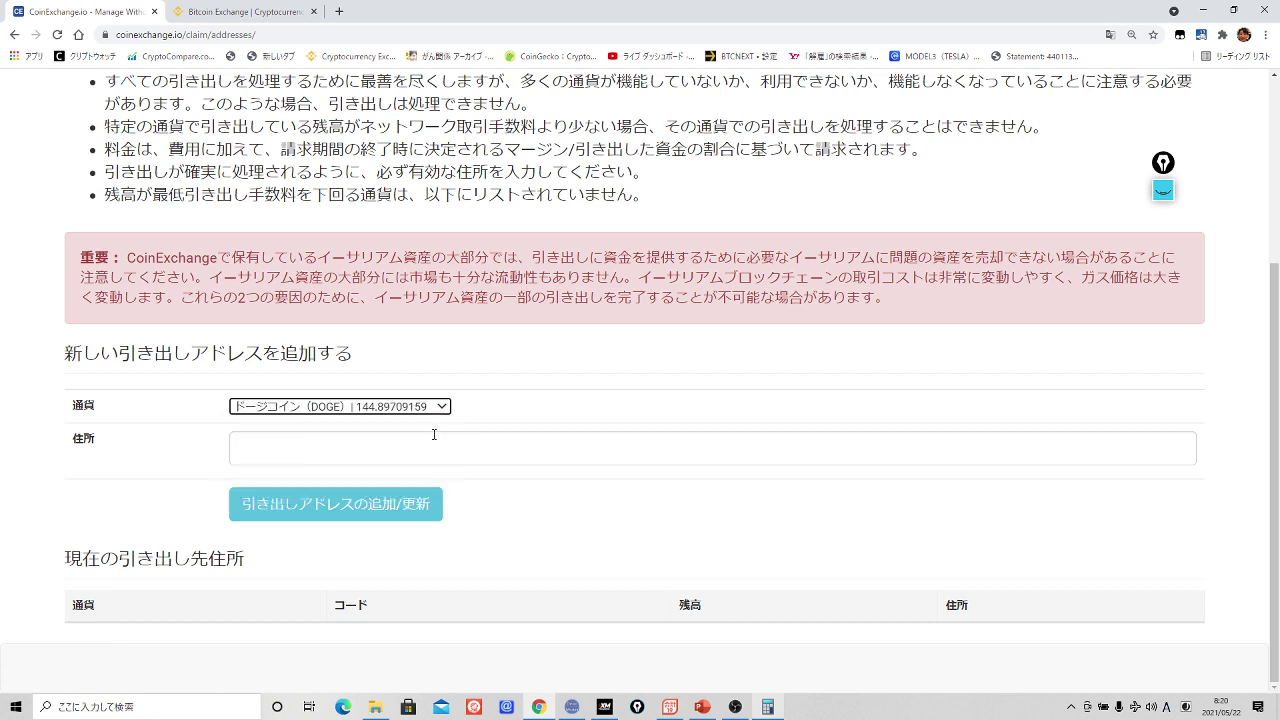
left_click(438, 410)
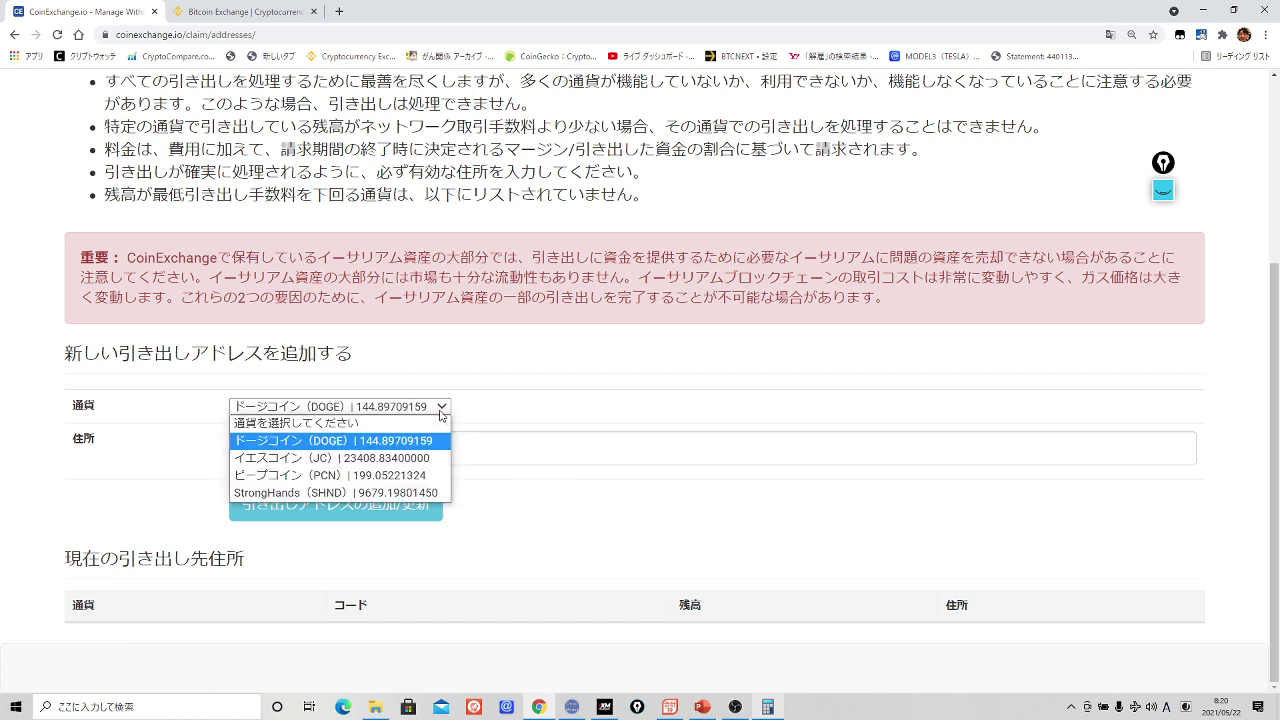
left_click(409, 443)
left_click(310, 446)
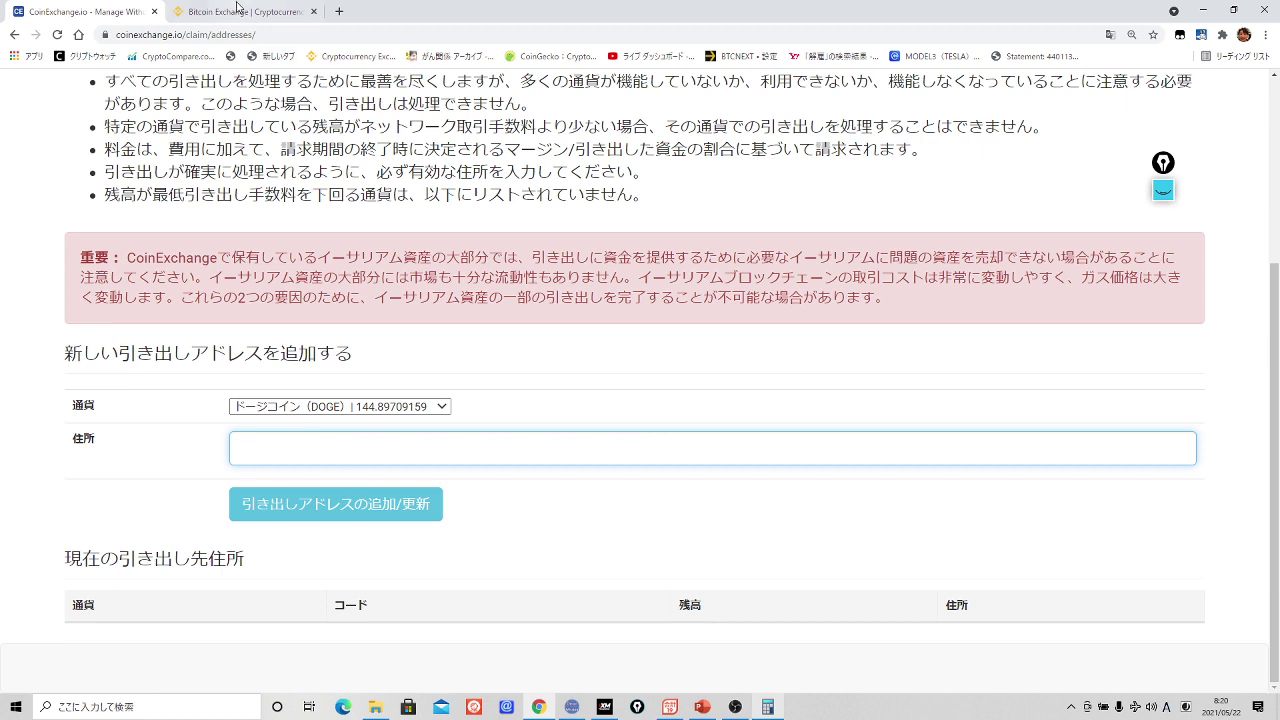
- Switch to Binance, keep 日本語 as the site language and open the フィアットと現物 wallet
left_click(236, 10)
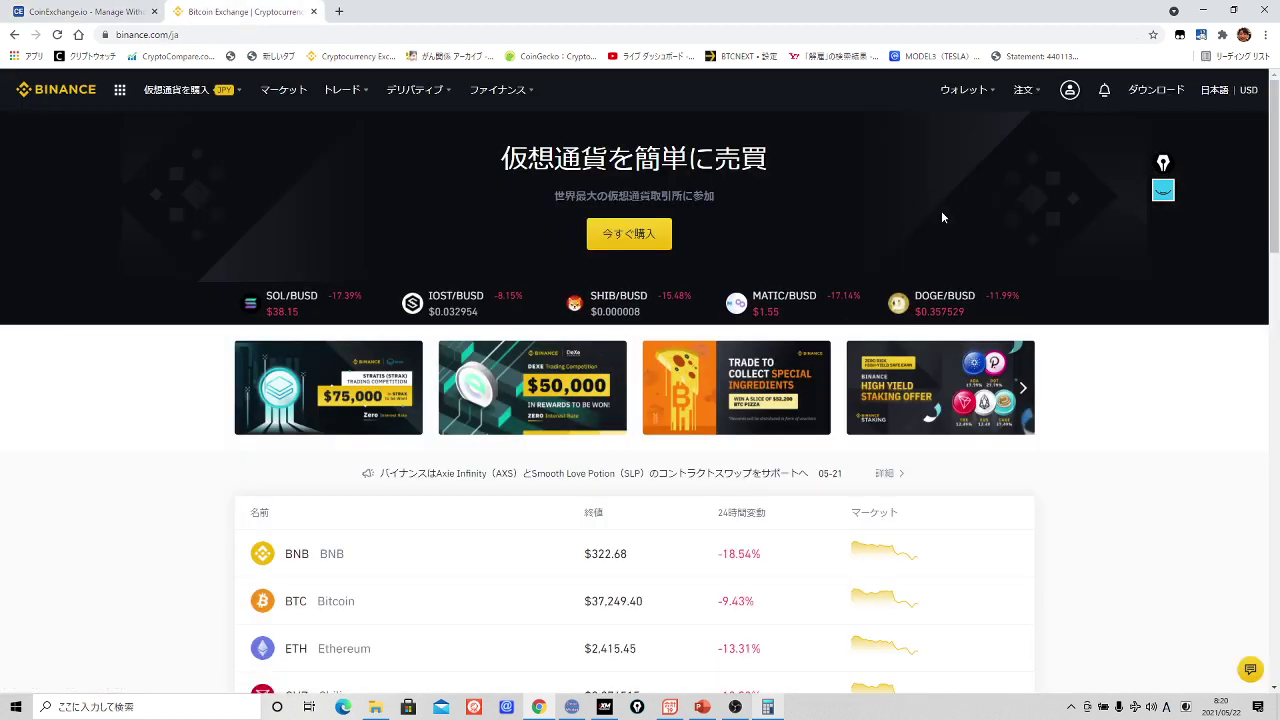
mouse_move(975, 98)
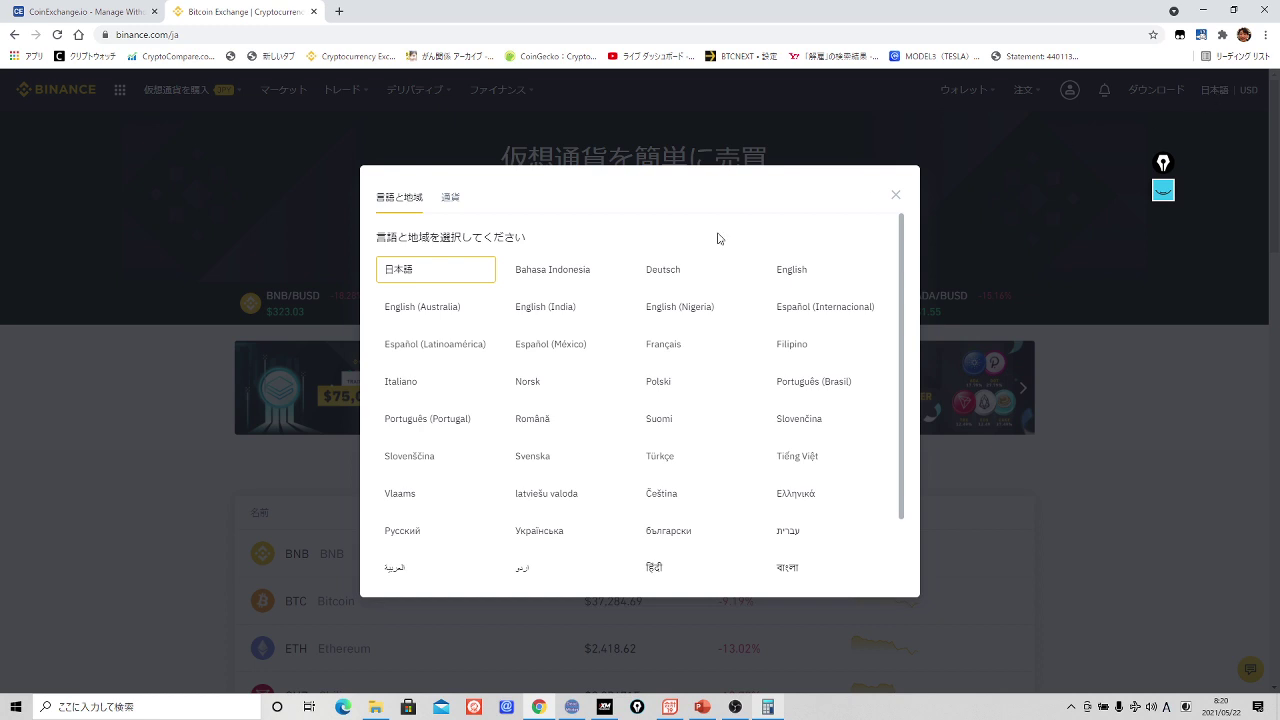
left_click(420, 273)
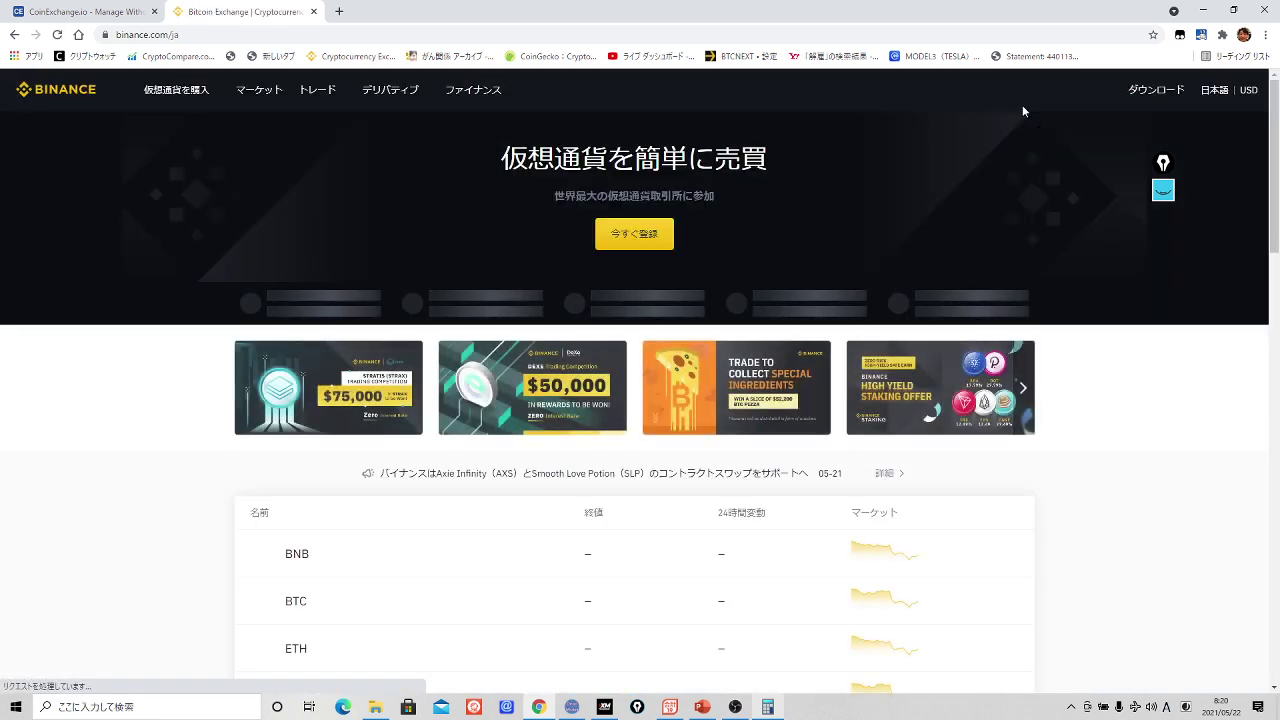
mouse_move(965, 97)
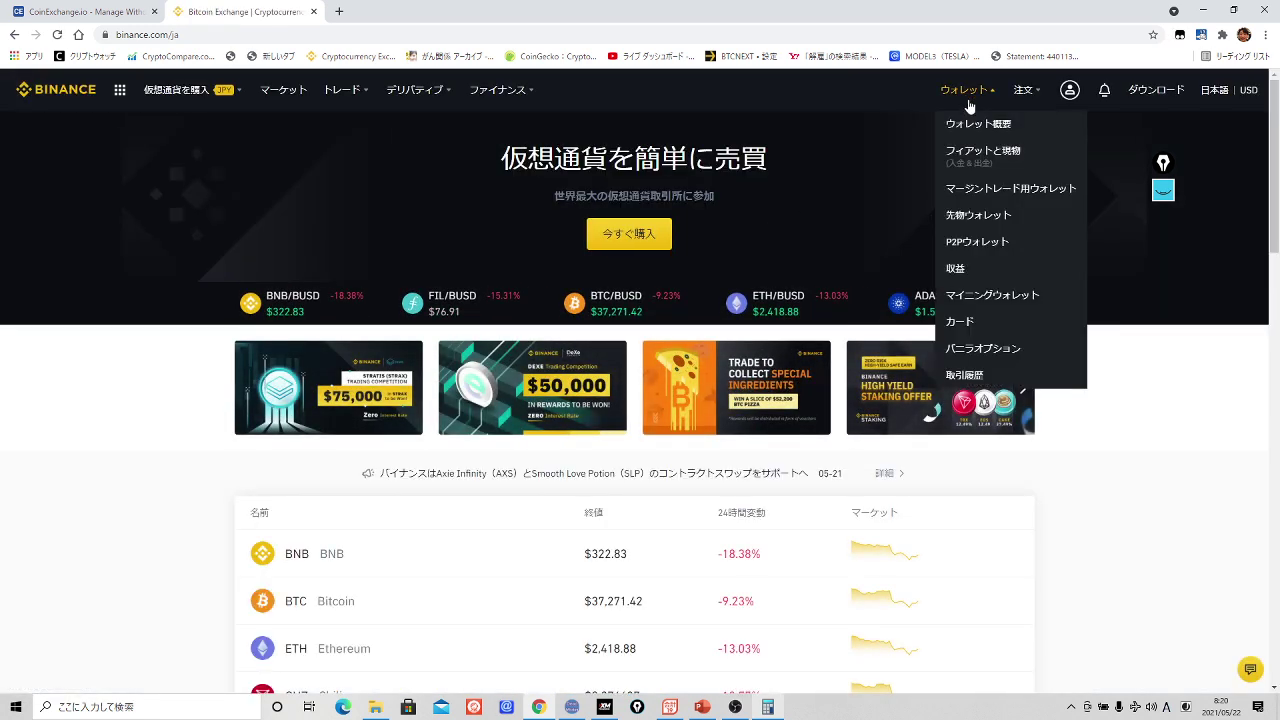
left_click(970, 153)
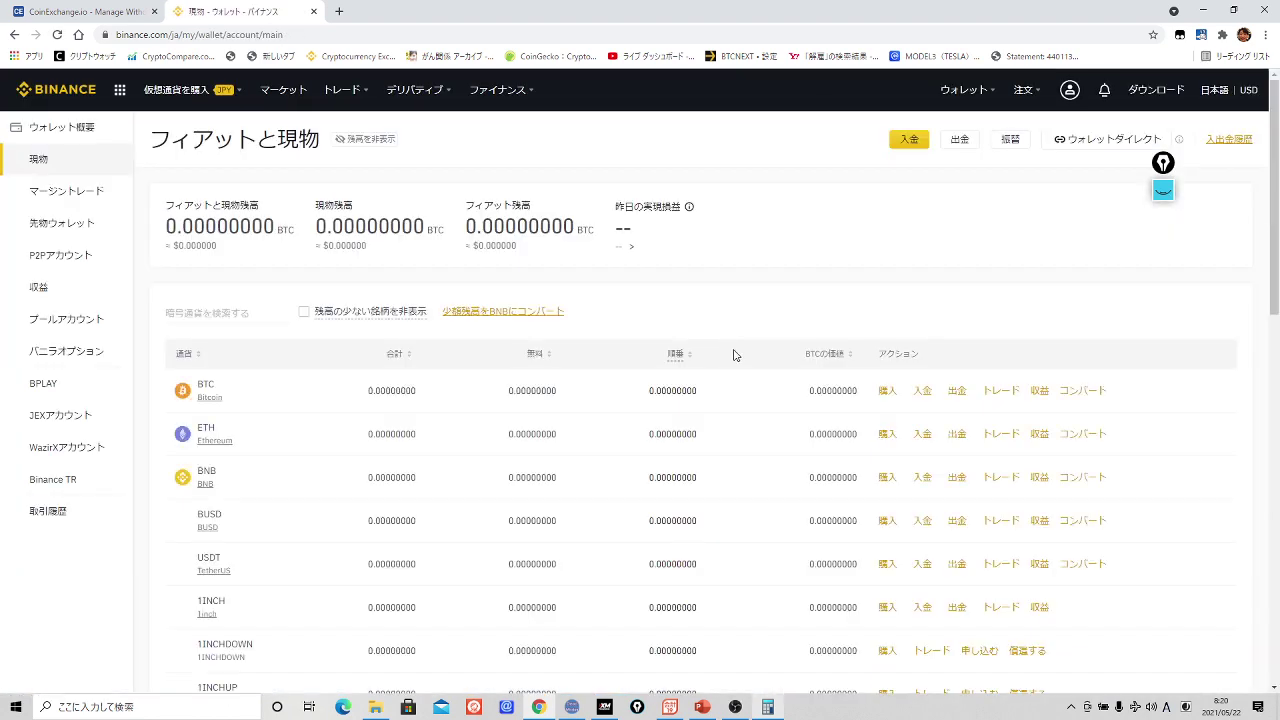
- Search the Binance wallet for doge and open the Dogecoin deposit page
left_click(219, 314)
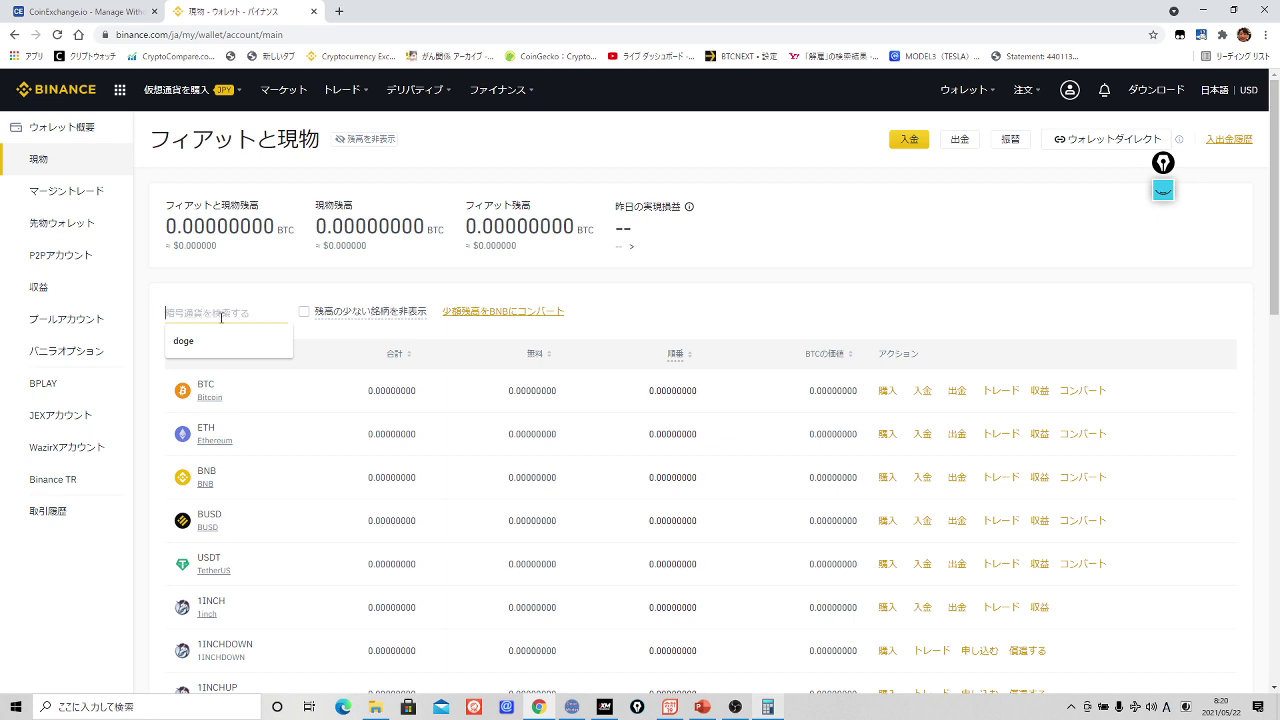
type("doge")
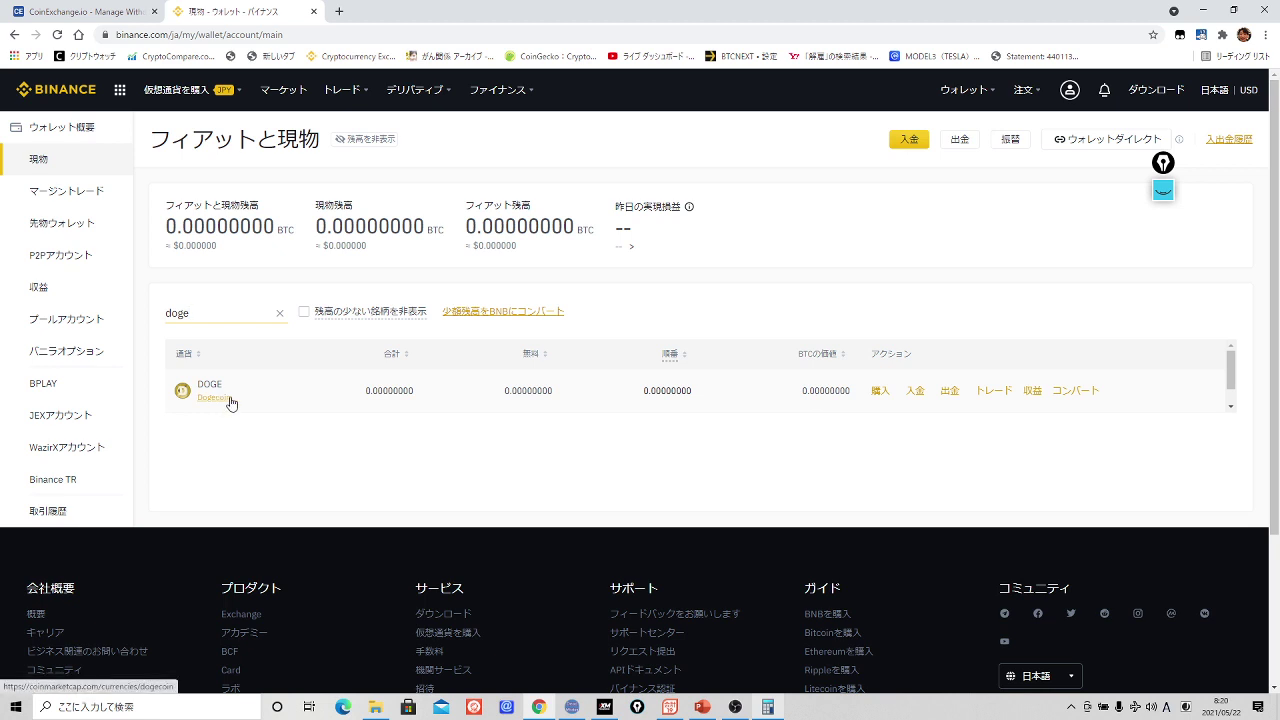
left_click(915, 392)
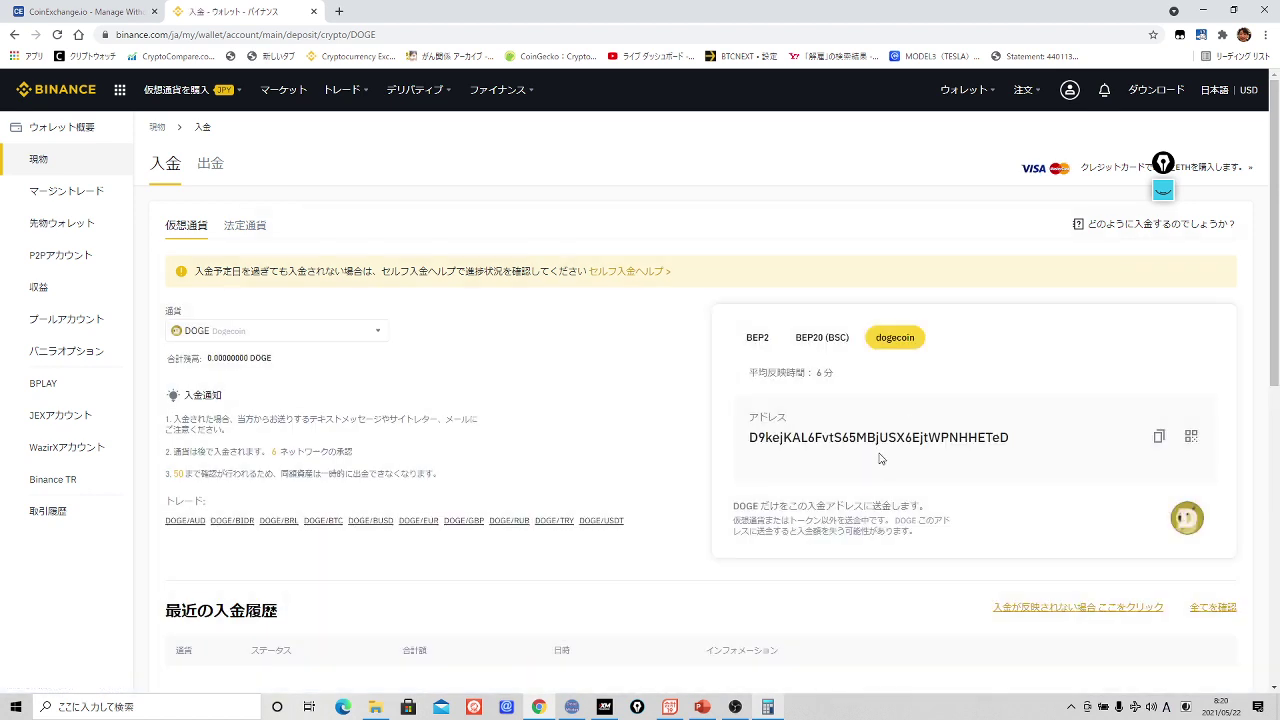
- Copy the Dogecoin deposit address for the dogecoin network and return to the CoinExchange withdrawal address form
double_click(878, 437)
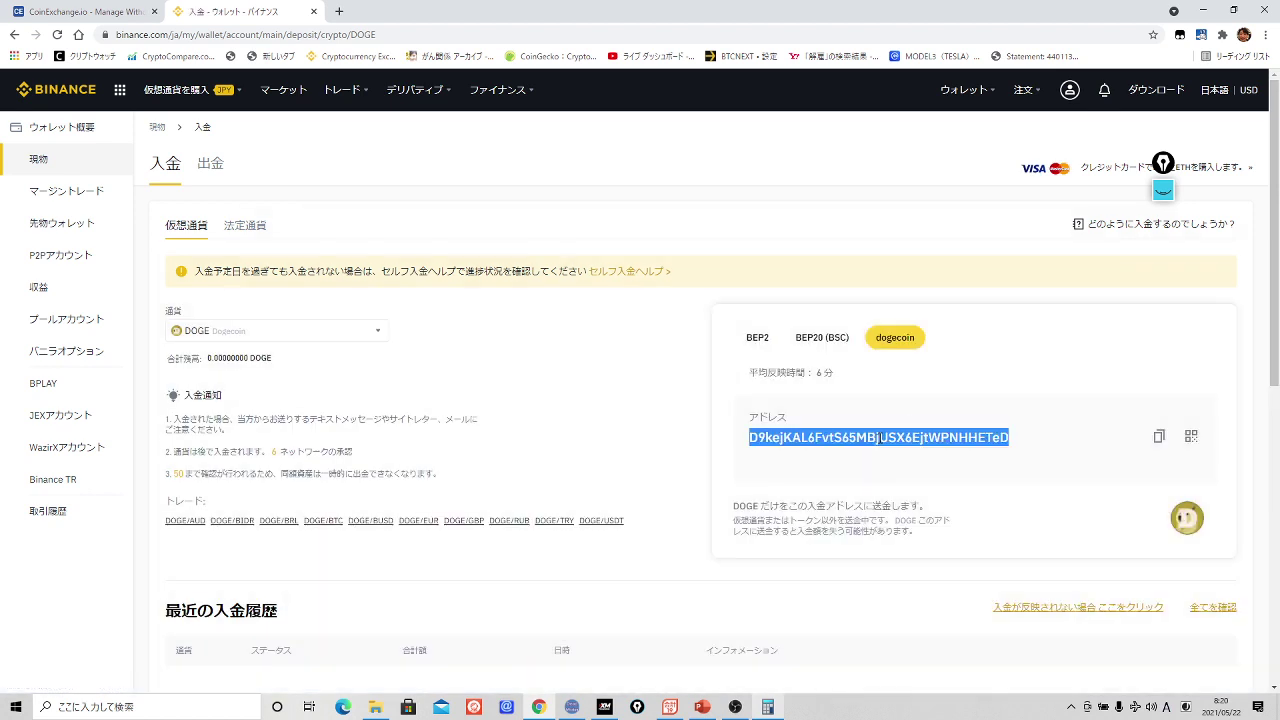
right_click(880, 439)
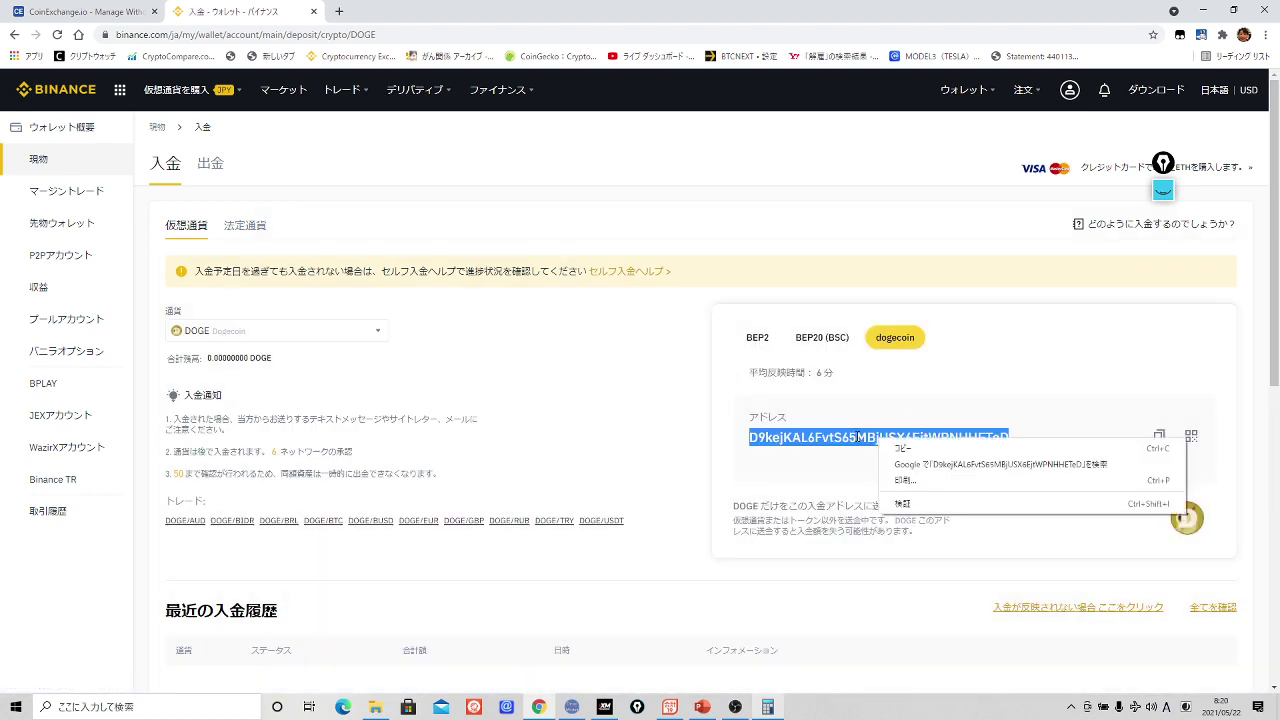
left_click(903, 448)
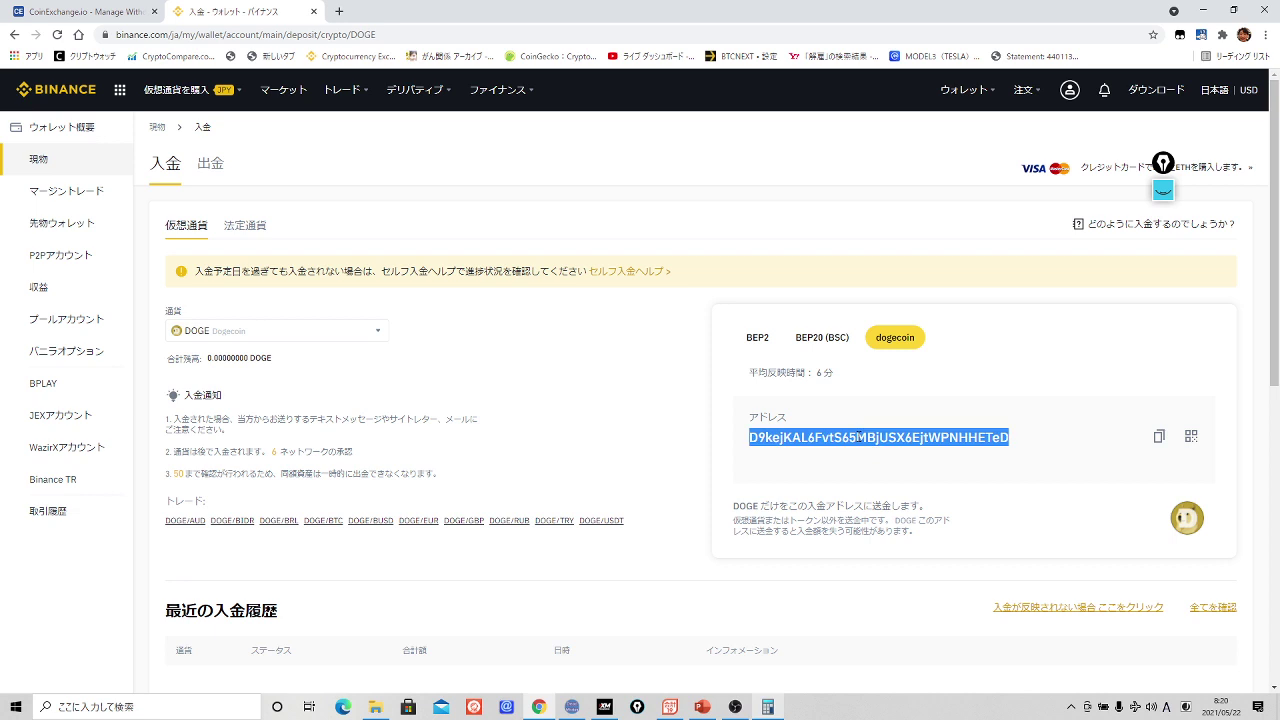
left_click(849, 467)
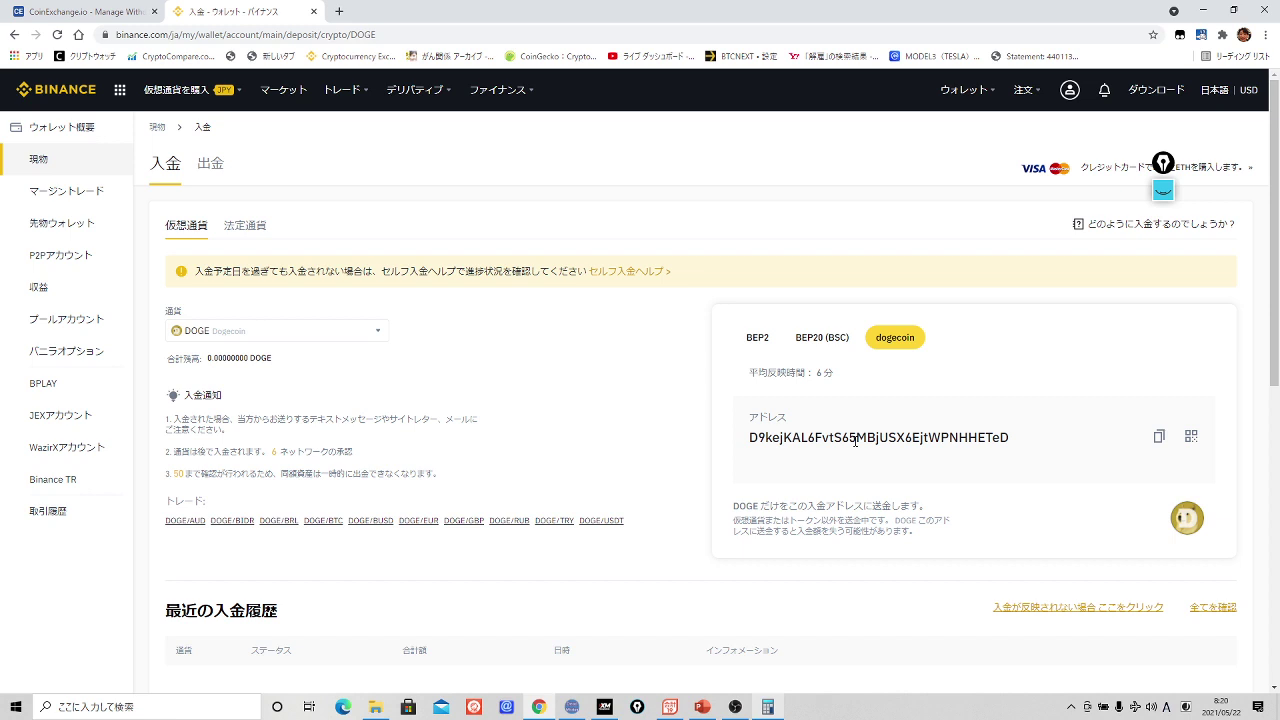
double_click(855, 441)
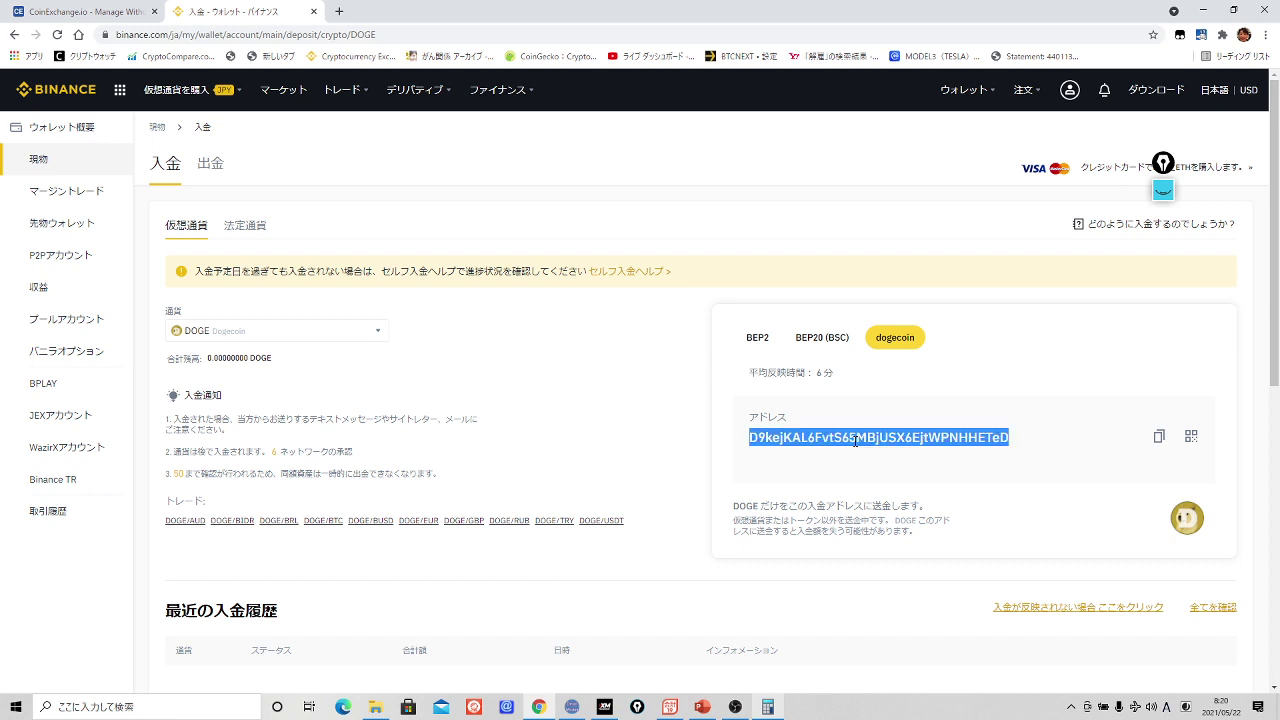
right_click(855, 441)
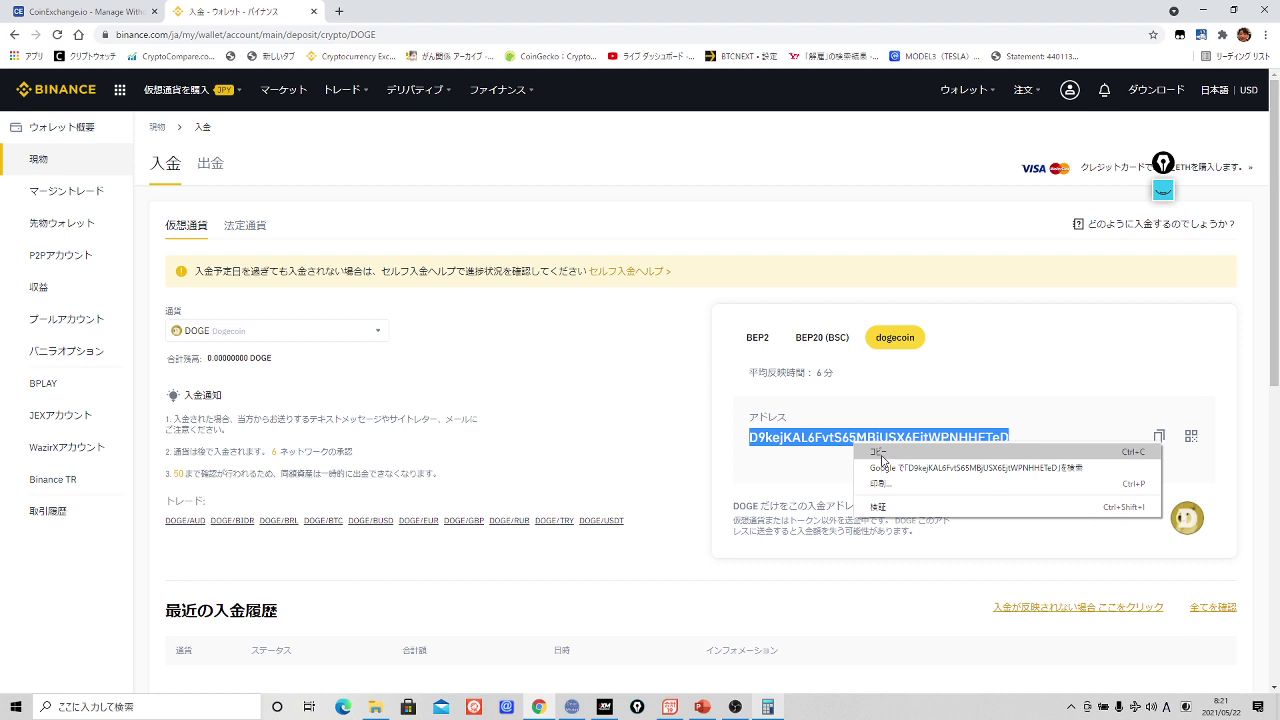
left_click(882, 454)
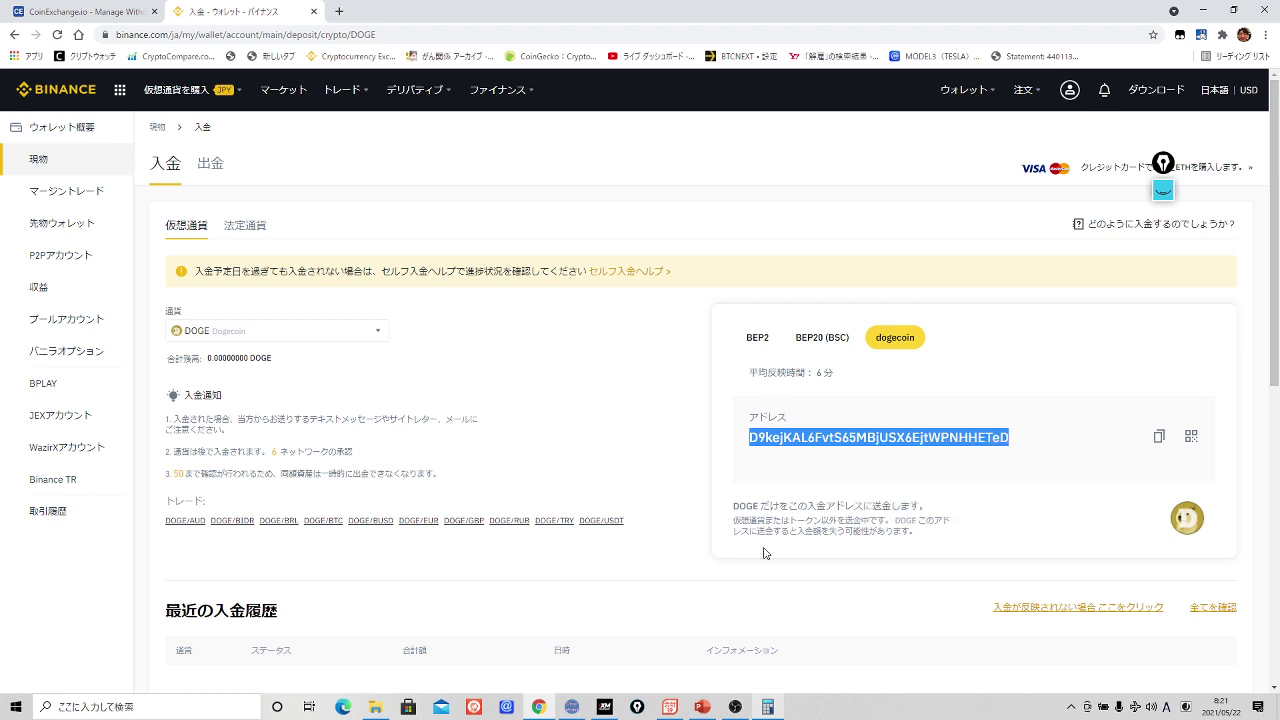
left_click(90, 11)
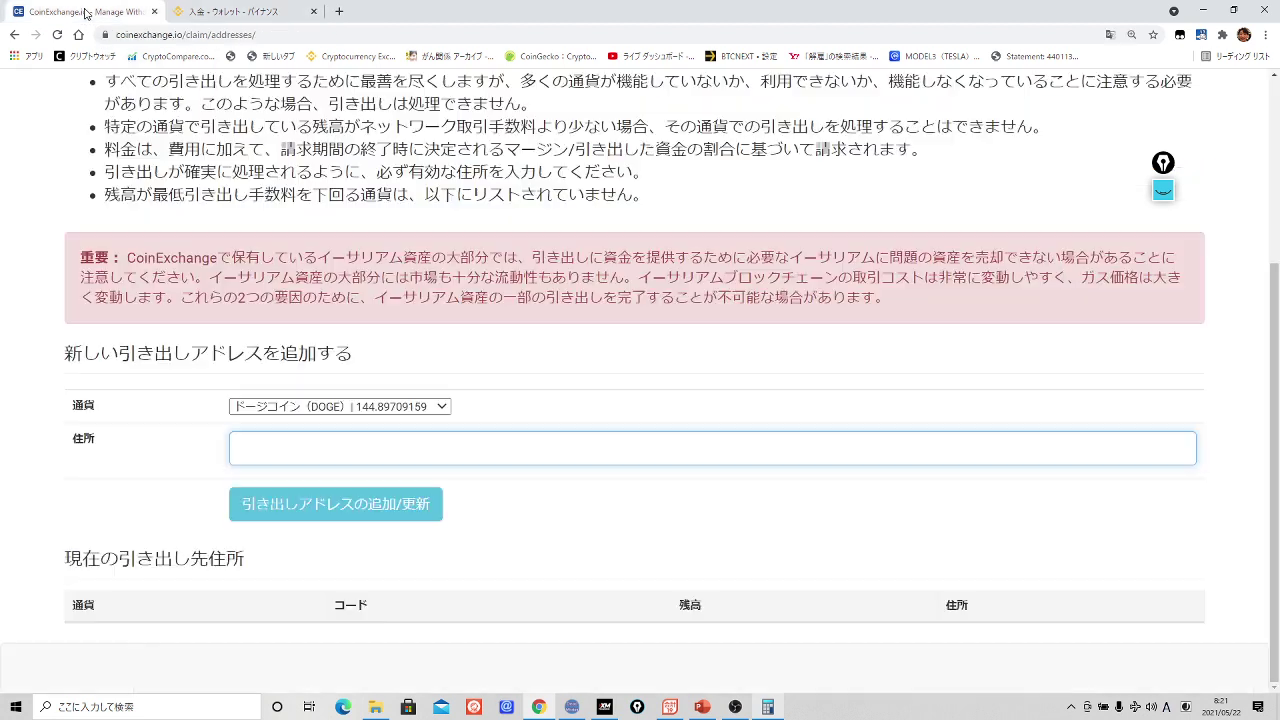
- Paste the copied Dogecoin deposit address into the new withdrawal address form and save it
left_click(429, 444)
right_click(430, 443)
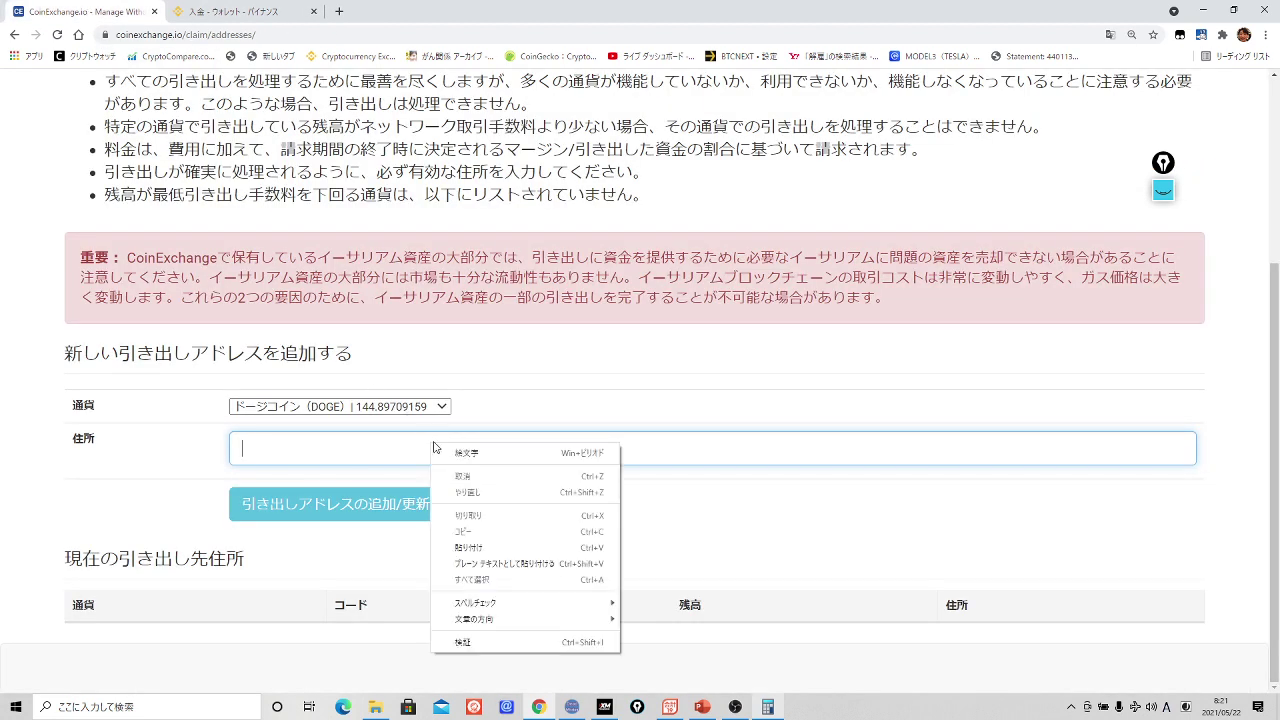
left_click(503, 548)
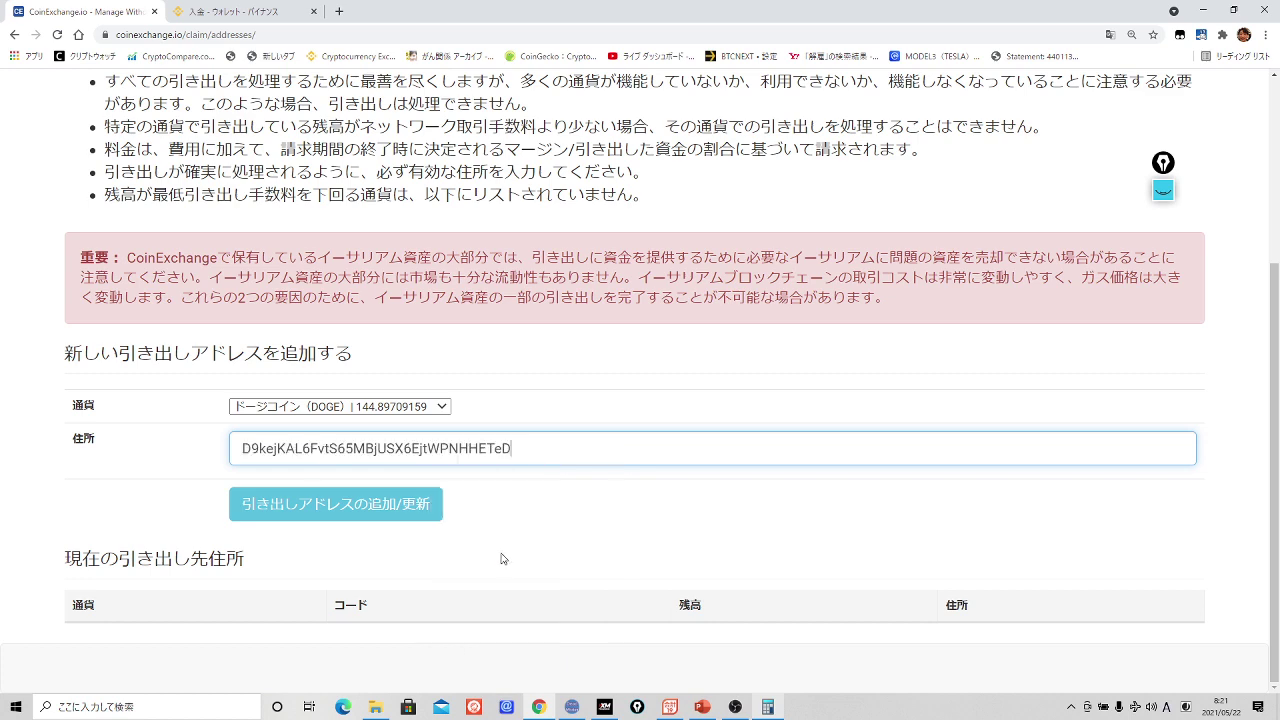
left_click(379, 506)
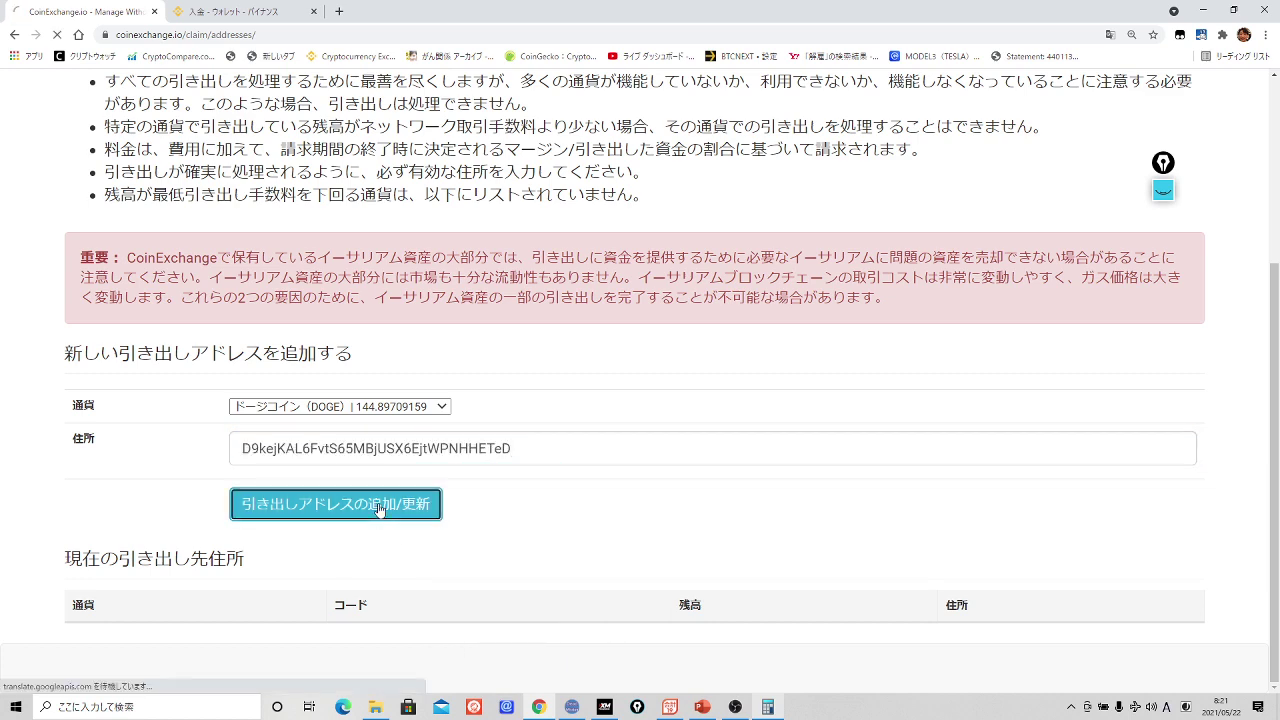
scroll(535, 523, "down", 3)
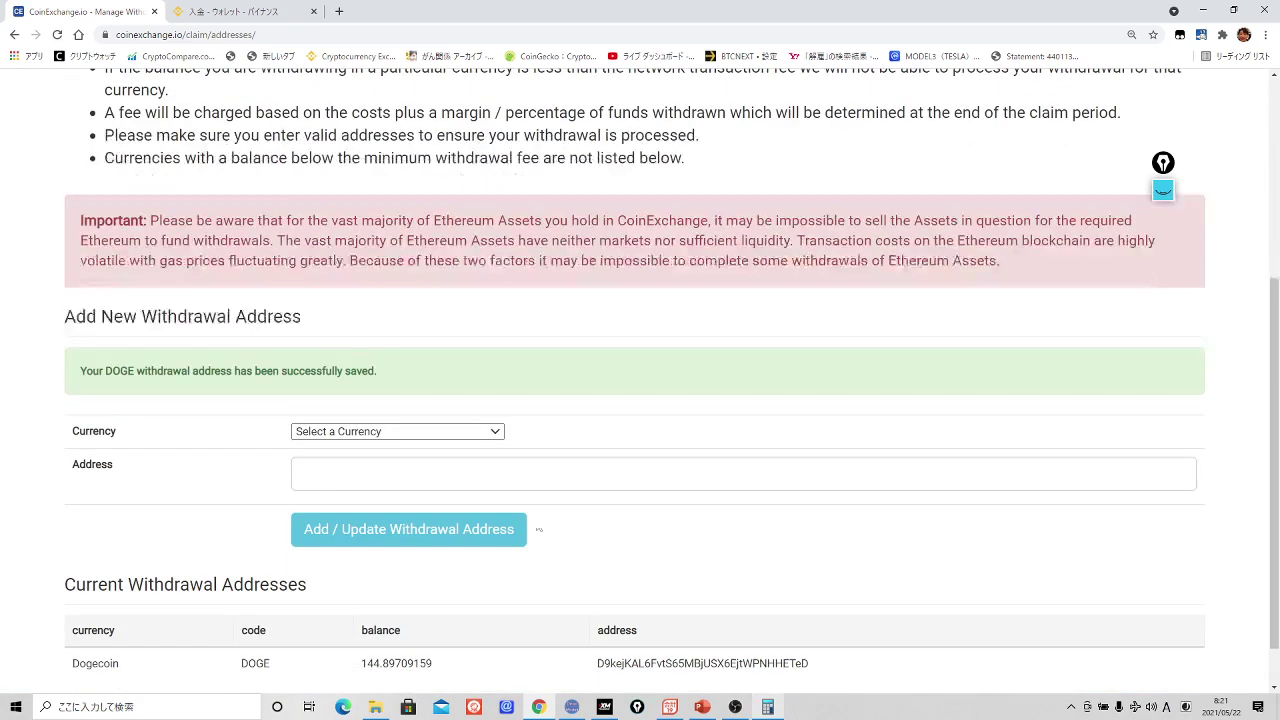
- Translate the reloaded page into Japanese, dismiss the translation popup and review the current withdrawal addresses and application notes
right_click(709, 306)
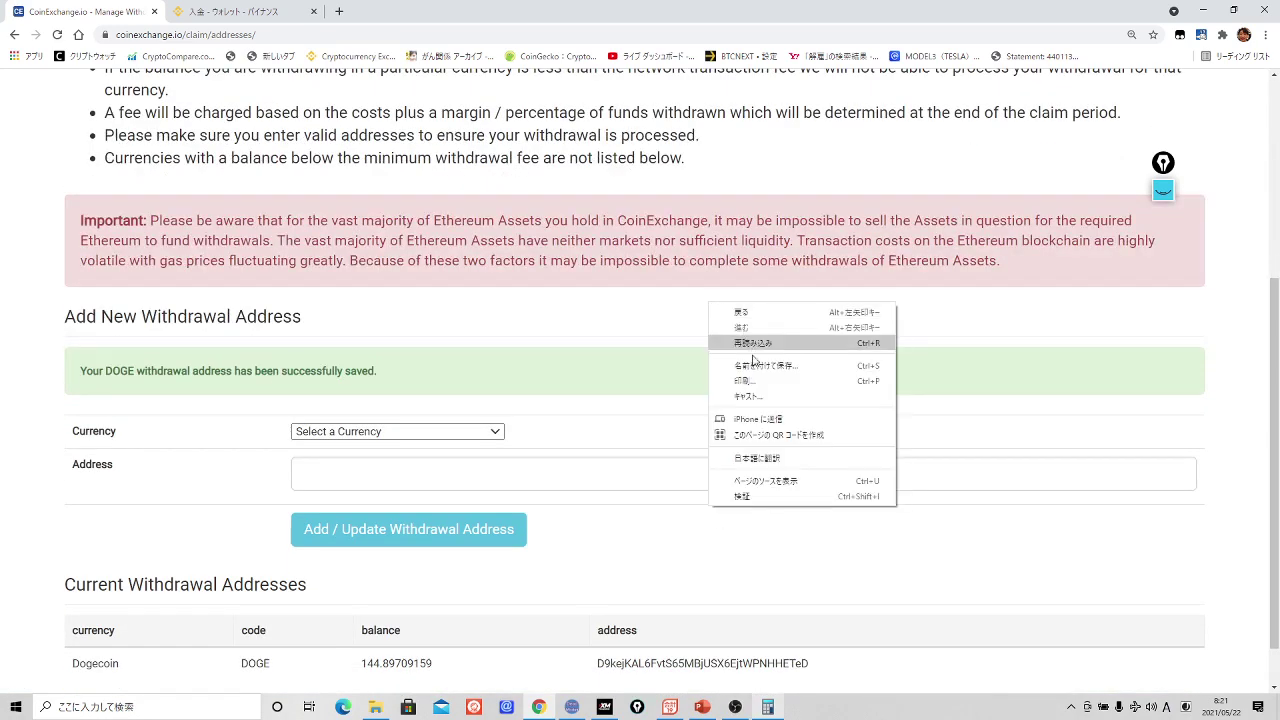
left_click(755, 459)
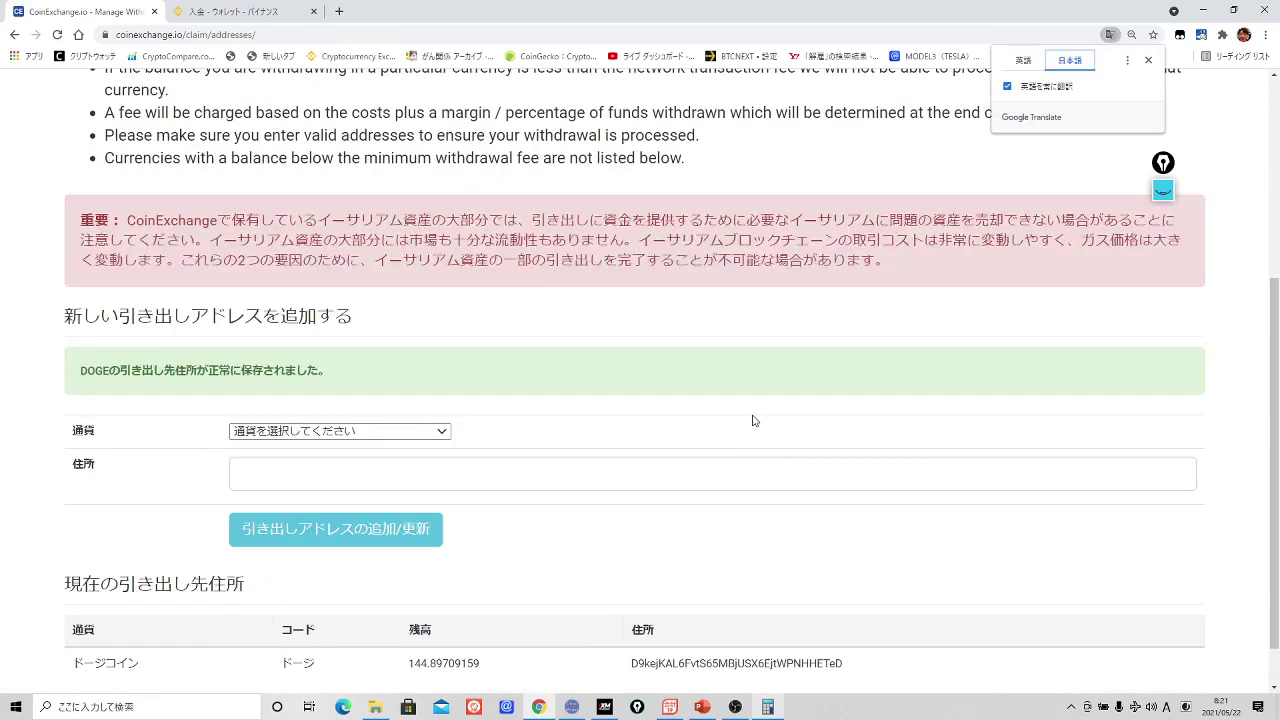
scroll(755, 416, "down", 1)
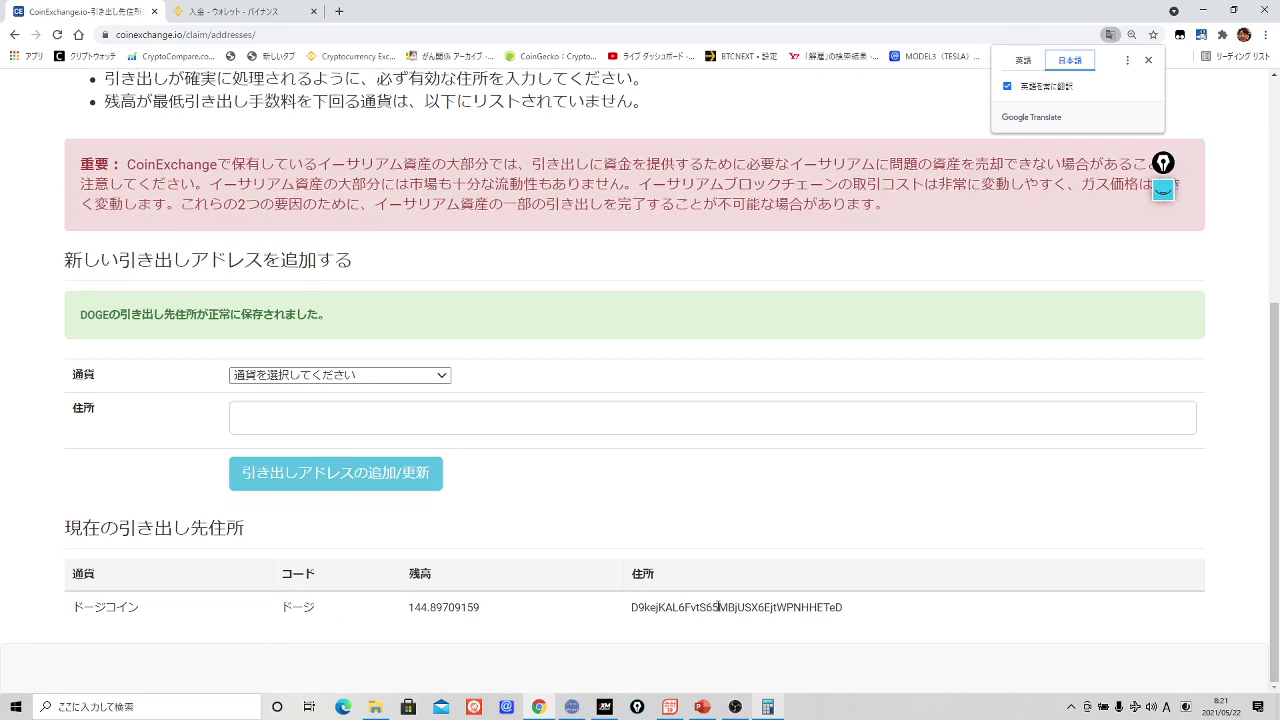
scroll(1020, 450, "up", 4)
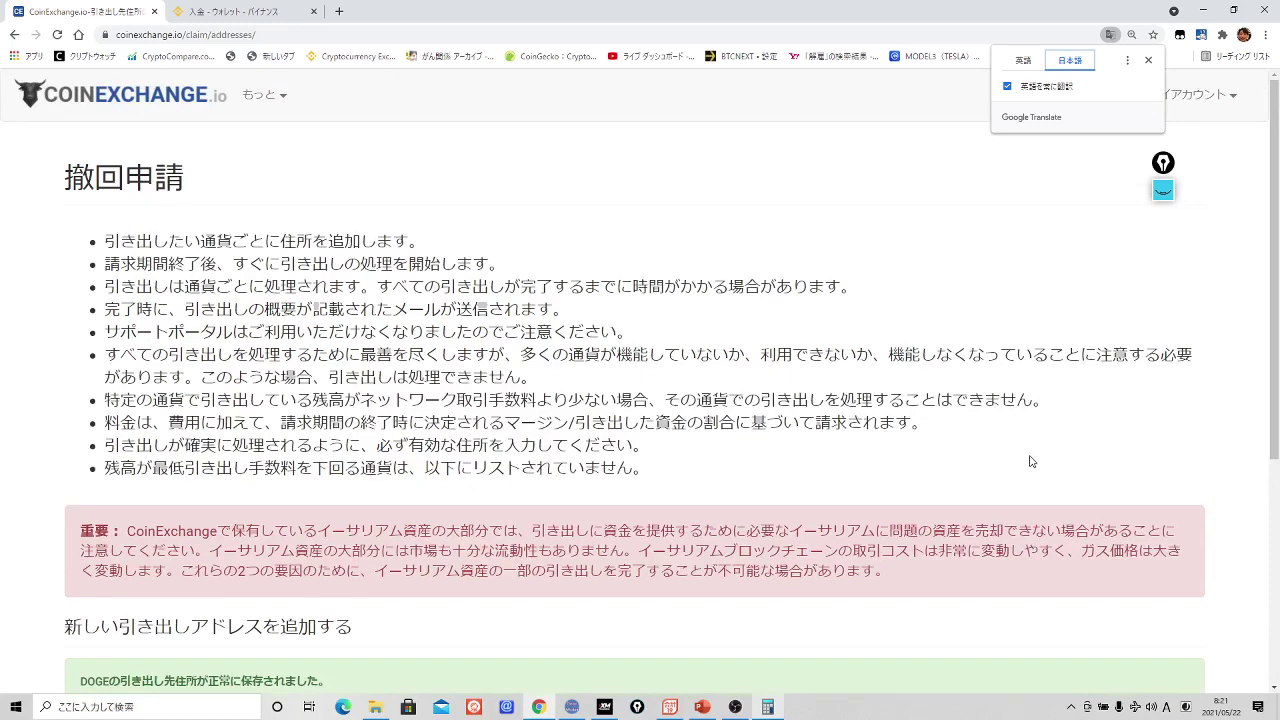
left_click(1148, 60)
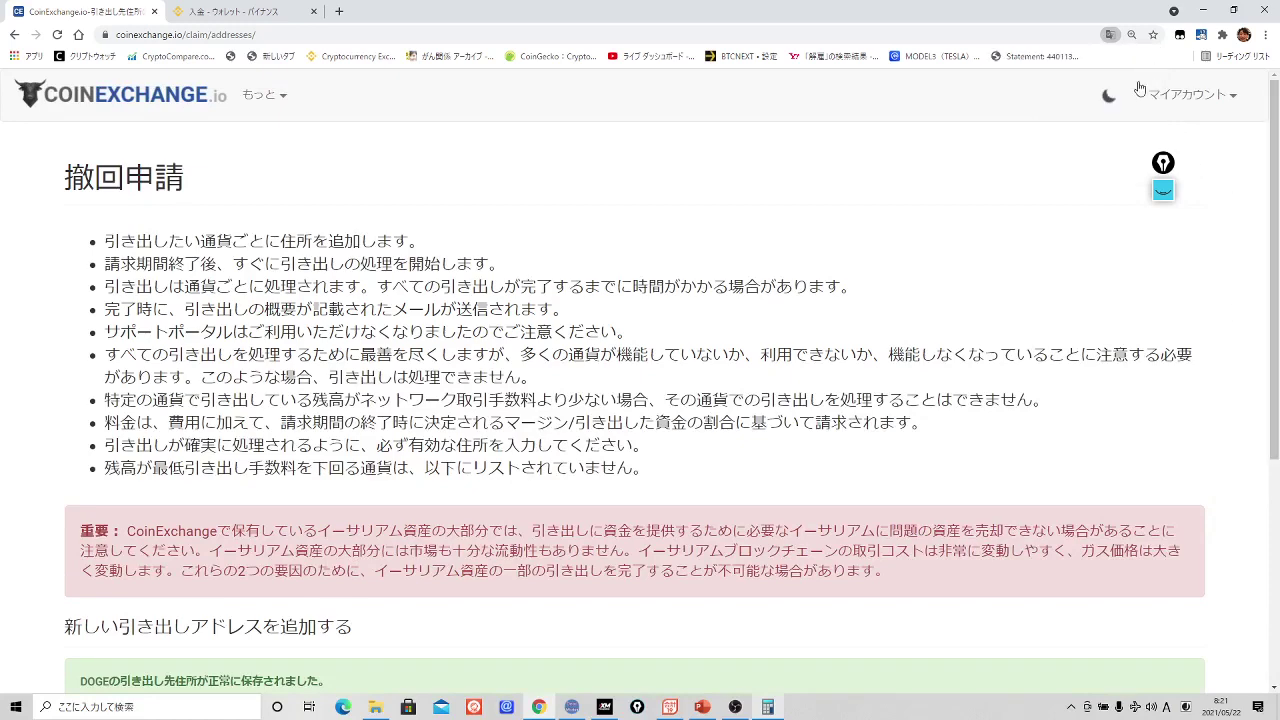
scroll(1032, 338, "down", 3)
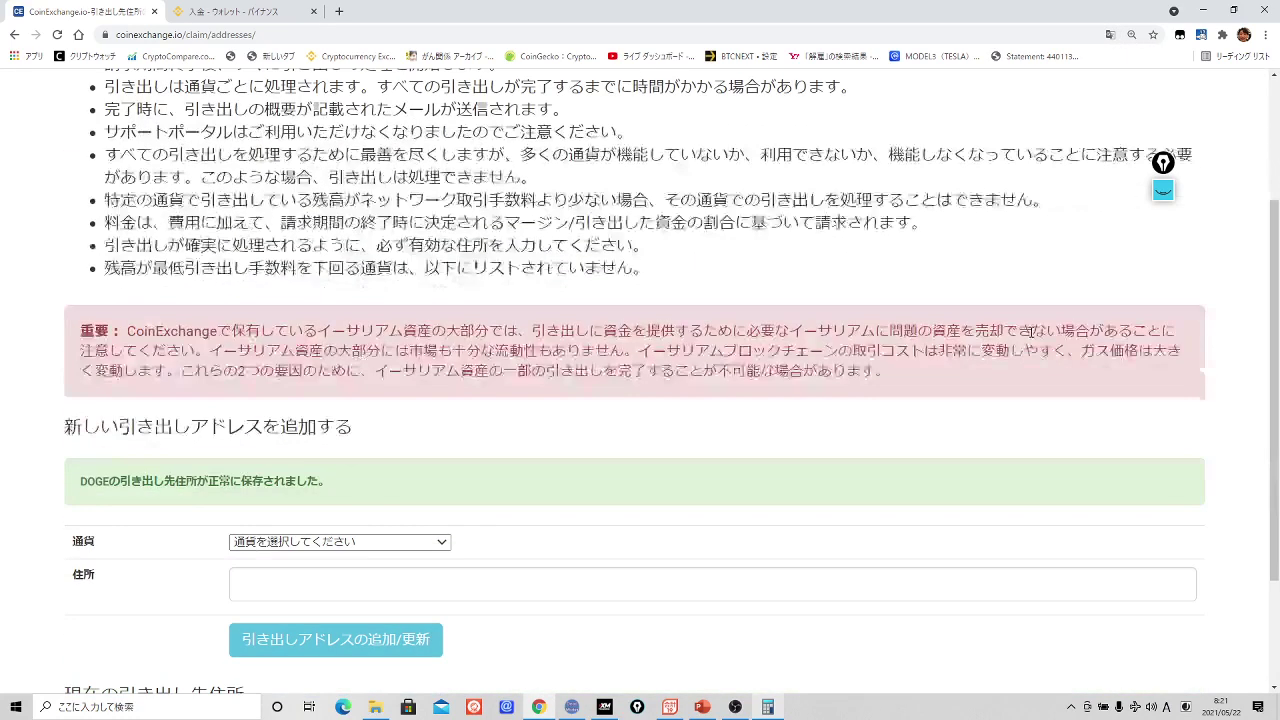
scroll(1032, 338, "down", 1)
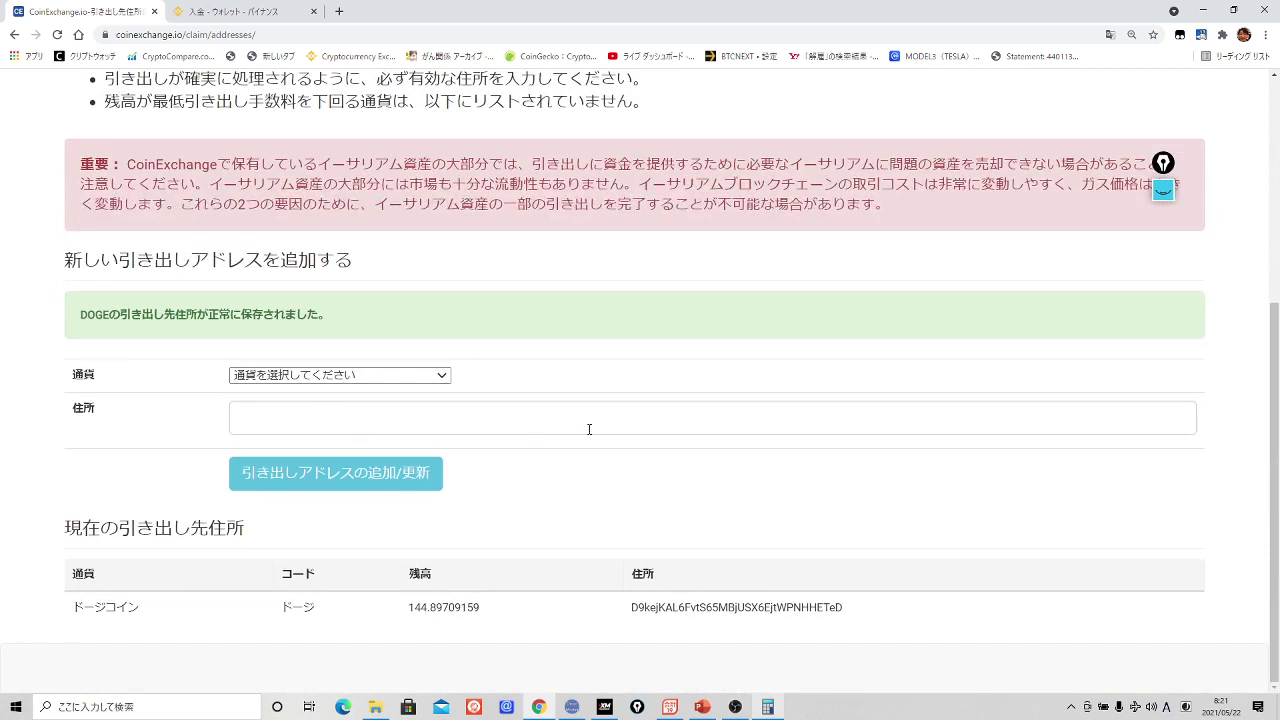
scroll(689, 509, "up", 4)
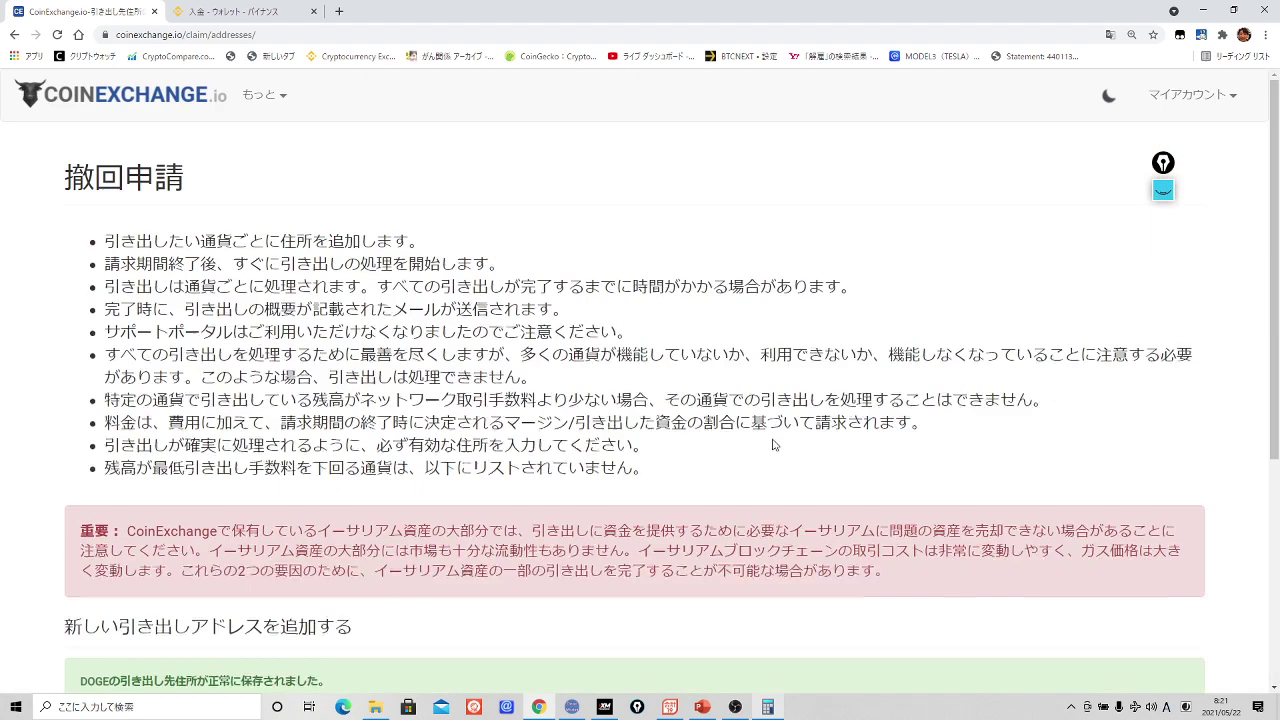
- Log out of the CoinExchange account and start the withdrawal application again from the closure notice
left_click(1192, 97)
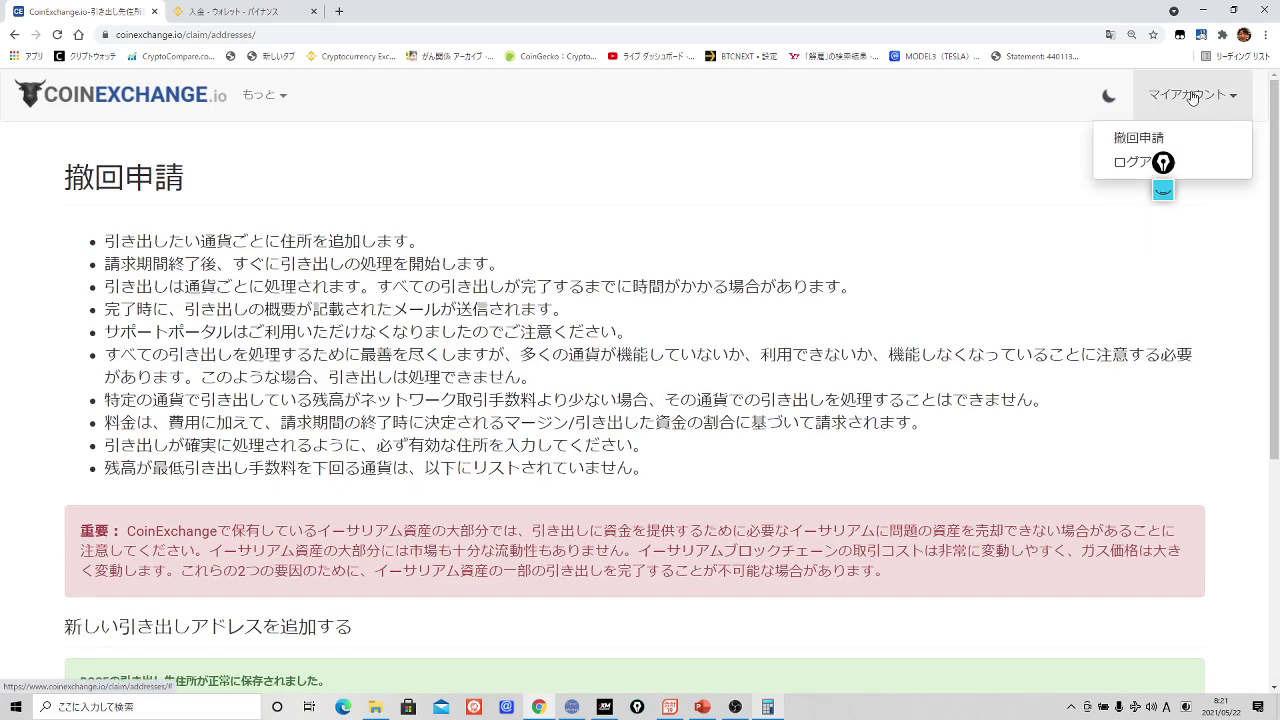
left_click(1157, 164)
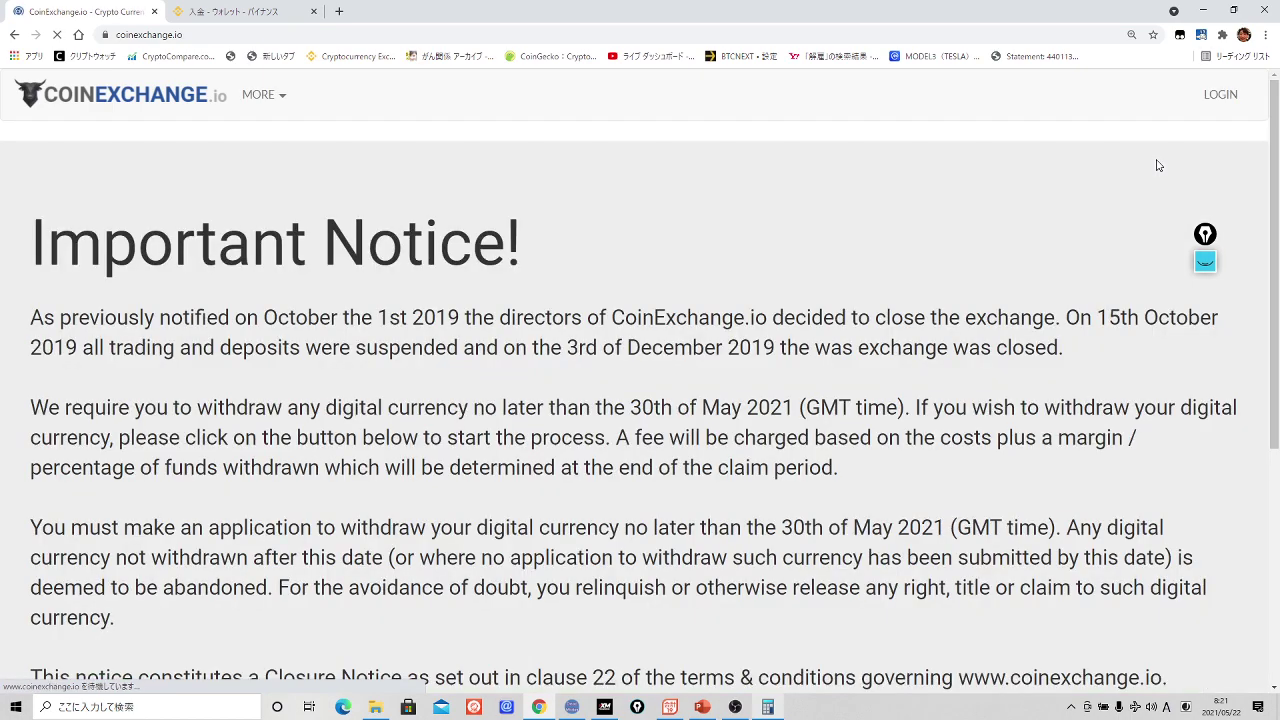
scroll(730, 418, "down", 3)
scroll(730, 418, "down", 2)
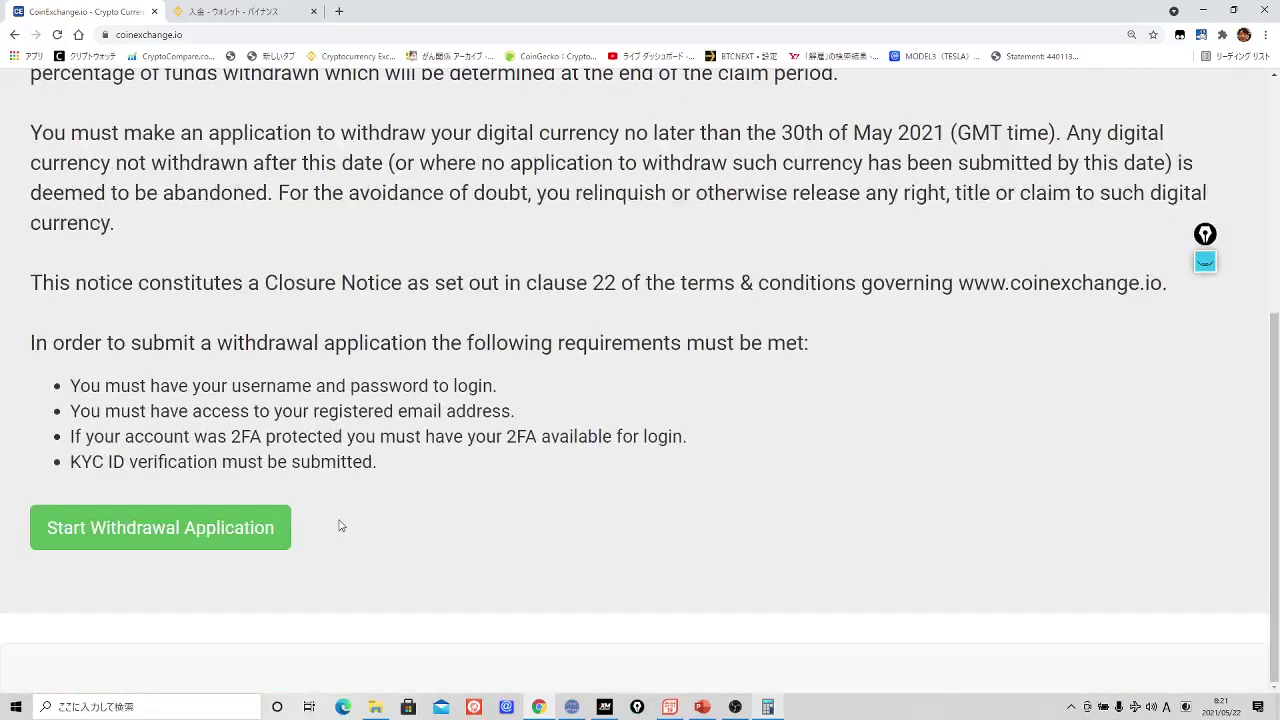
left_click(285, 528)
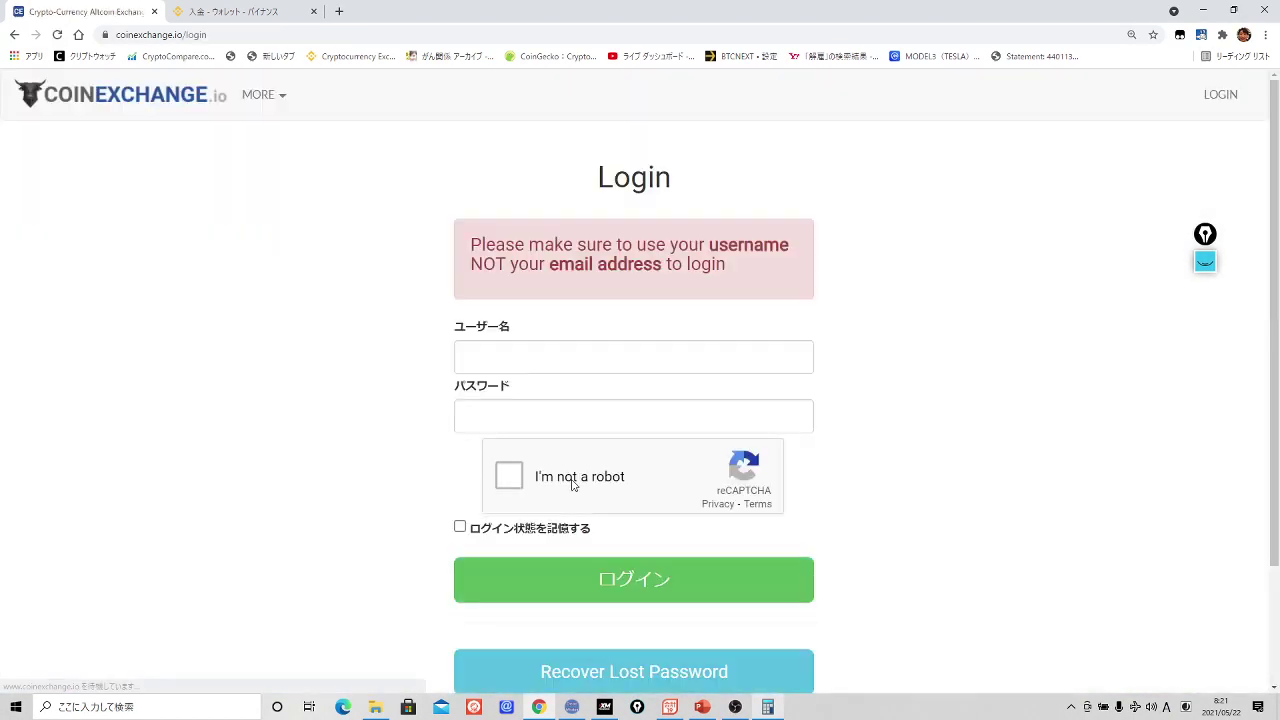
- Log in with the account username and password after completing the reCAPTCHA check
left_click(607, 360)
left_click(562, 396)
left_click(566, 420)
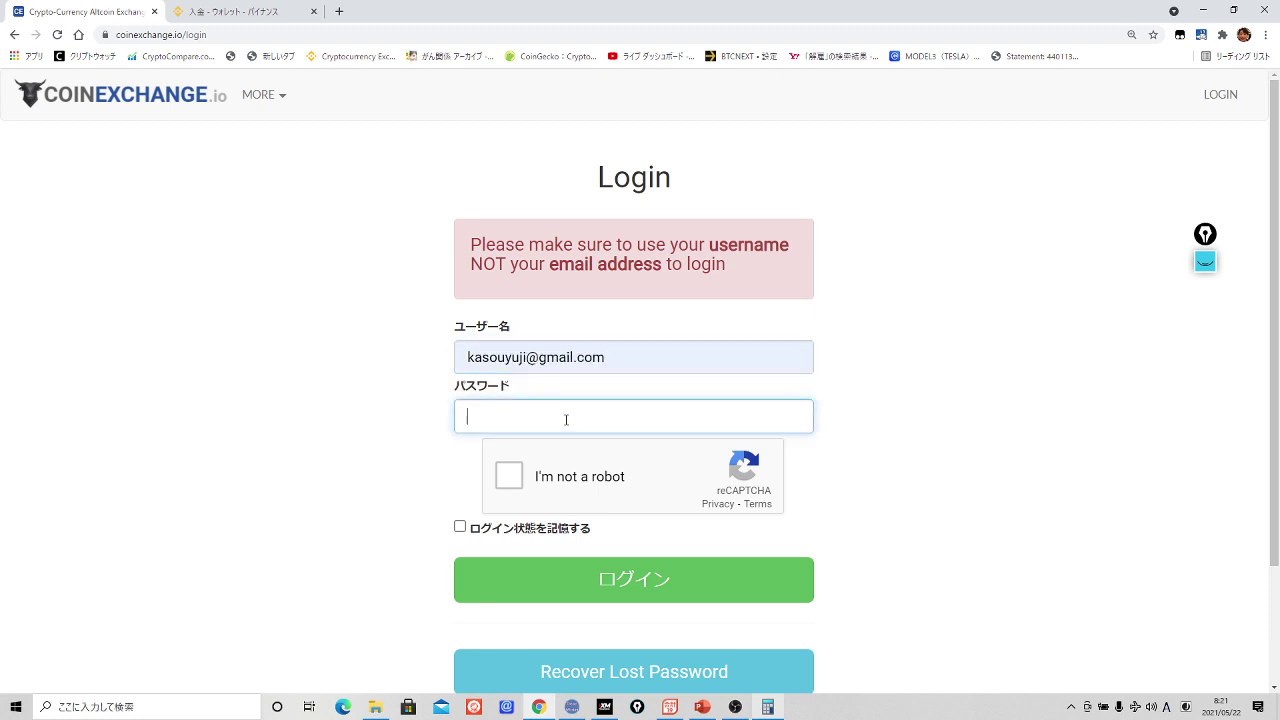
type("aaaaaaaaaaa")
left_click(509, 476)
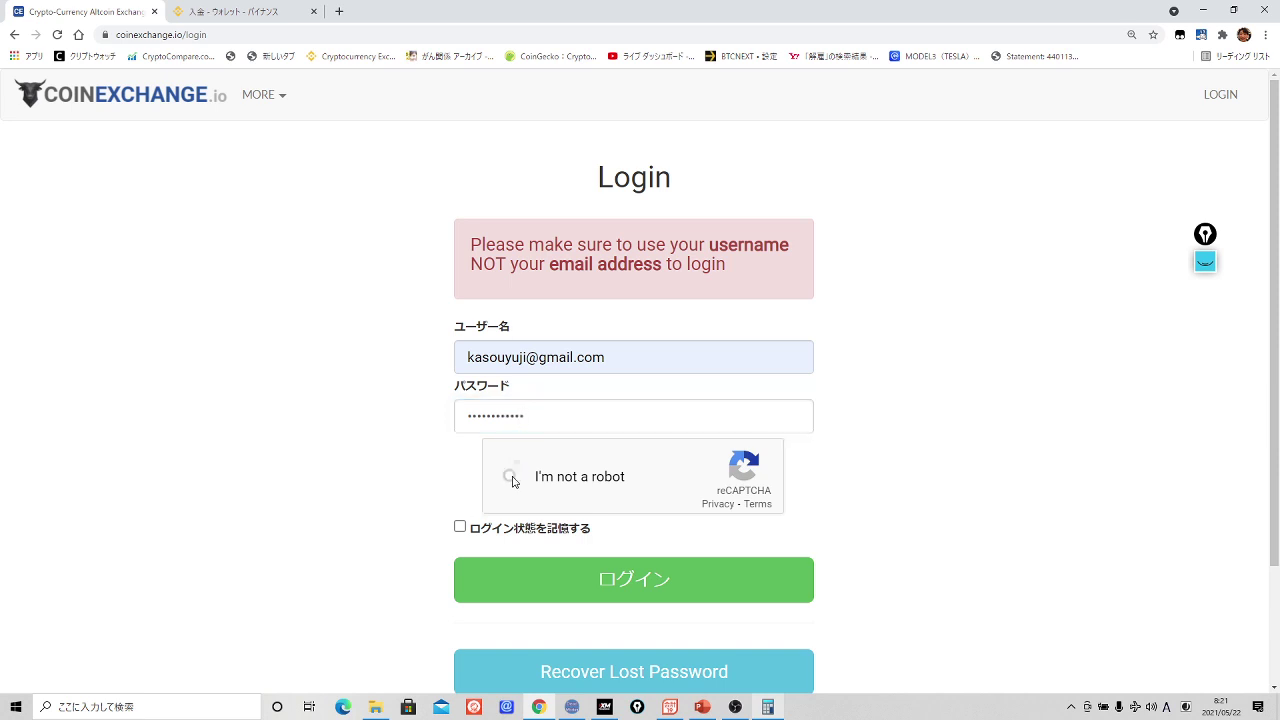
left_click(568, 576)
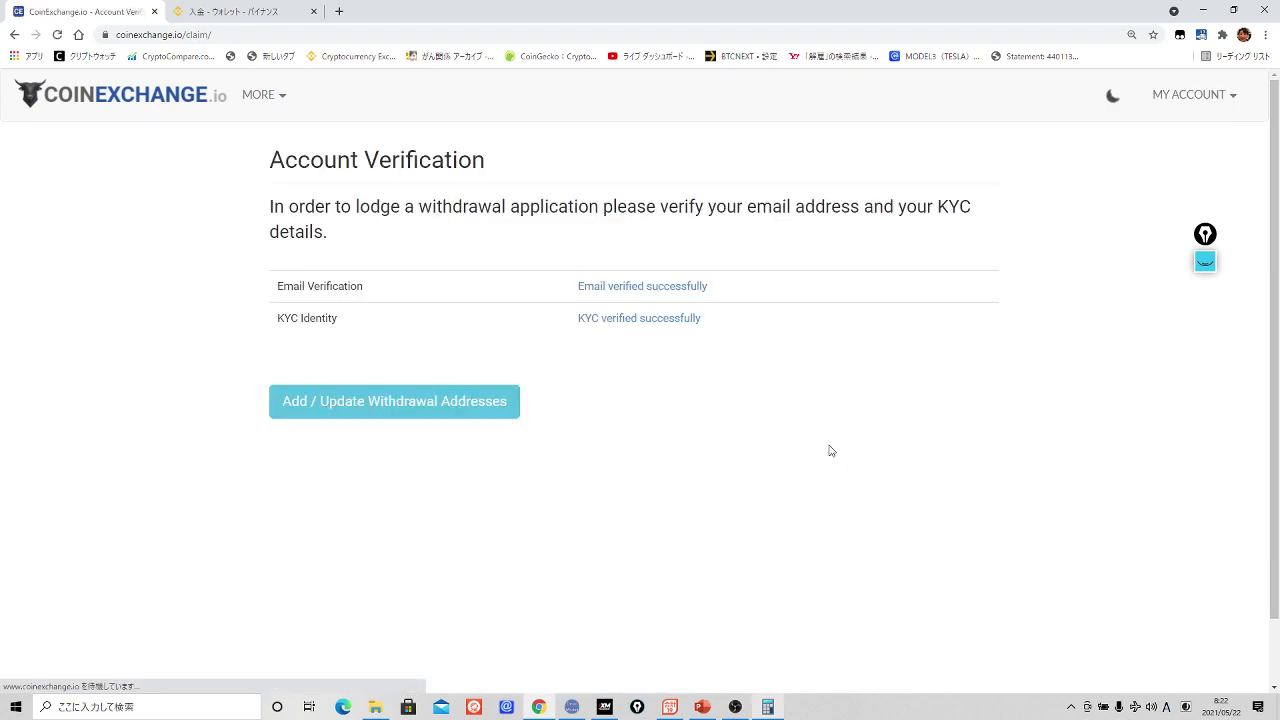
- Open the withdrawal addresses page from account verification and check the registered Dogecoin address
left_click(491, 404)
scroll(748, 440, "down", 2)
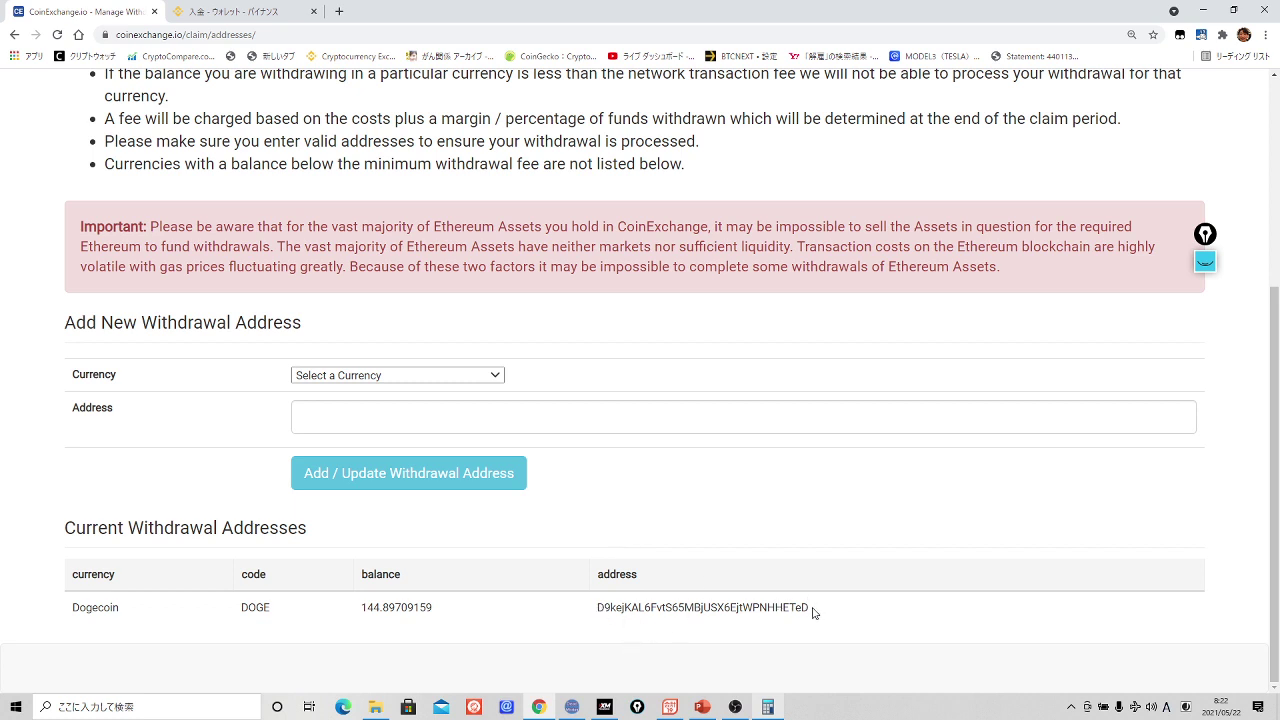
scroll(612, 284, "up", 5)
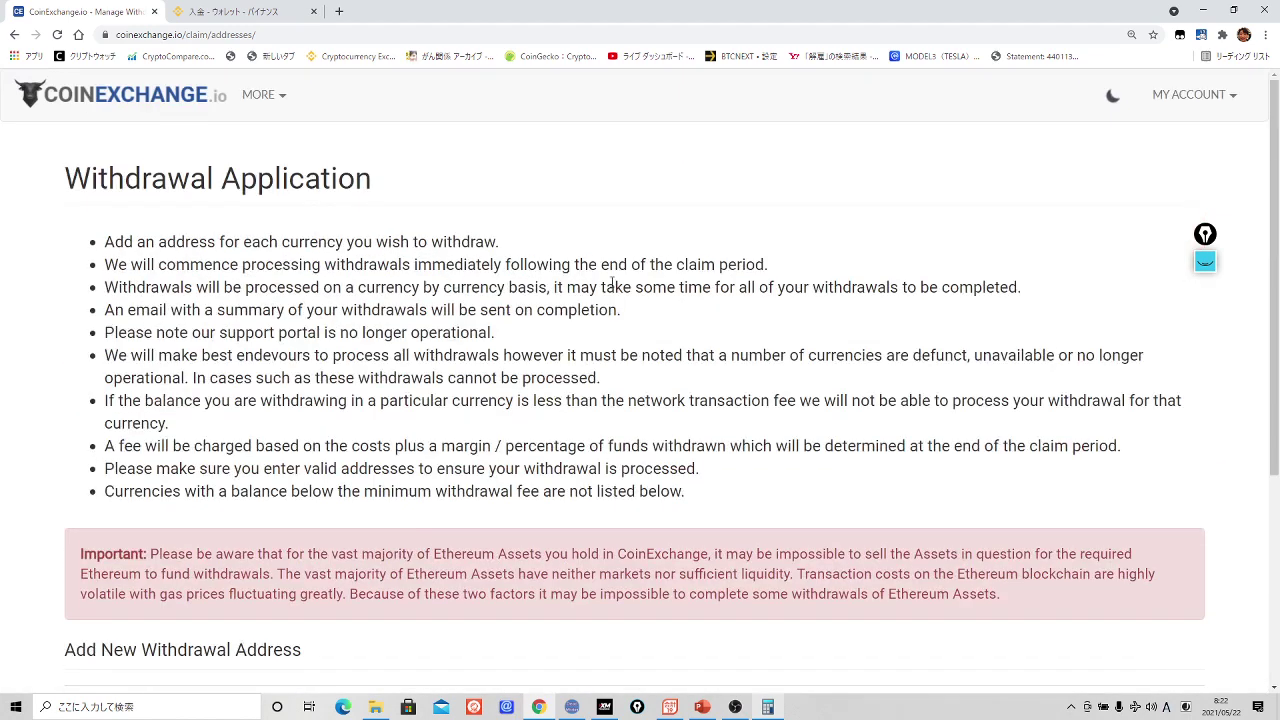